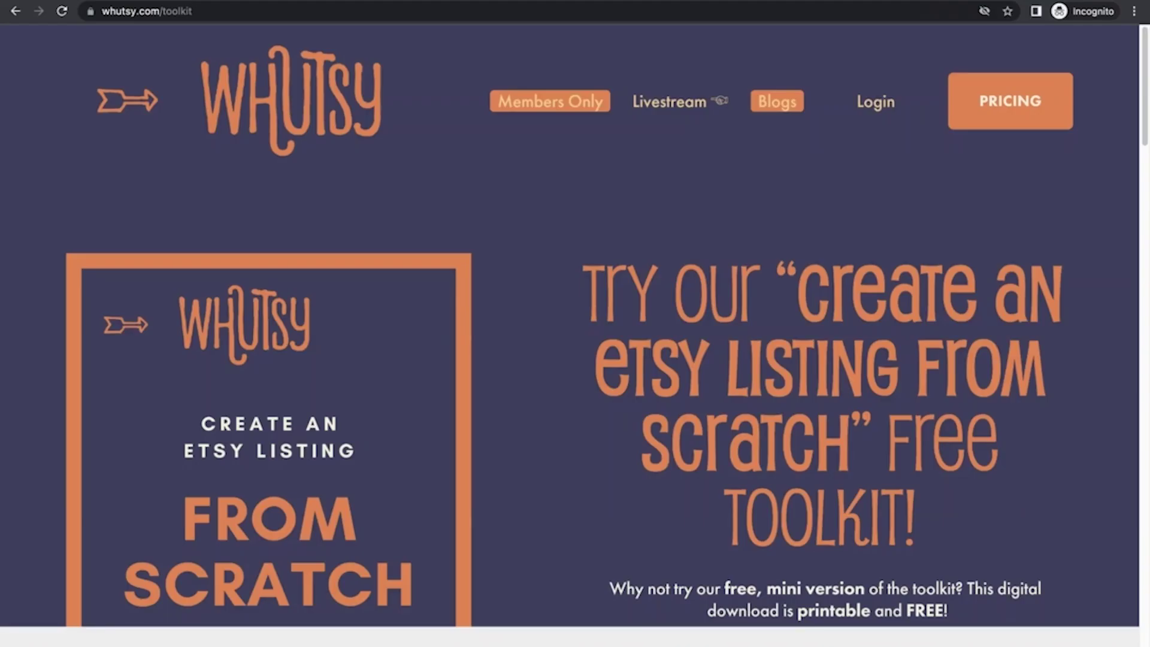
- Review the Whutsy free toolkit page, then the workbook's cover and its Prep Your Listing to-do list
scroll(554, 282, down, 2)
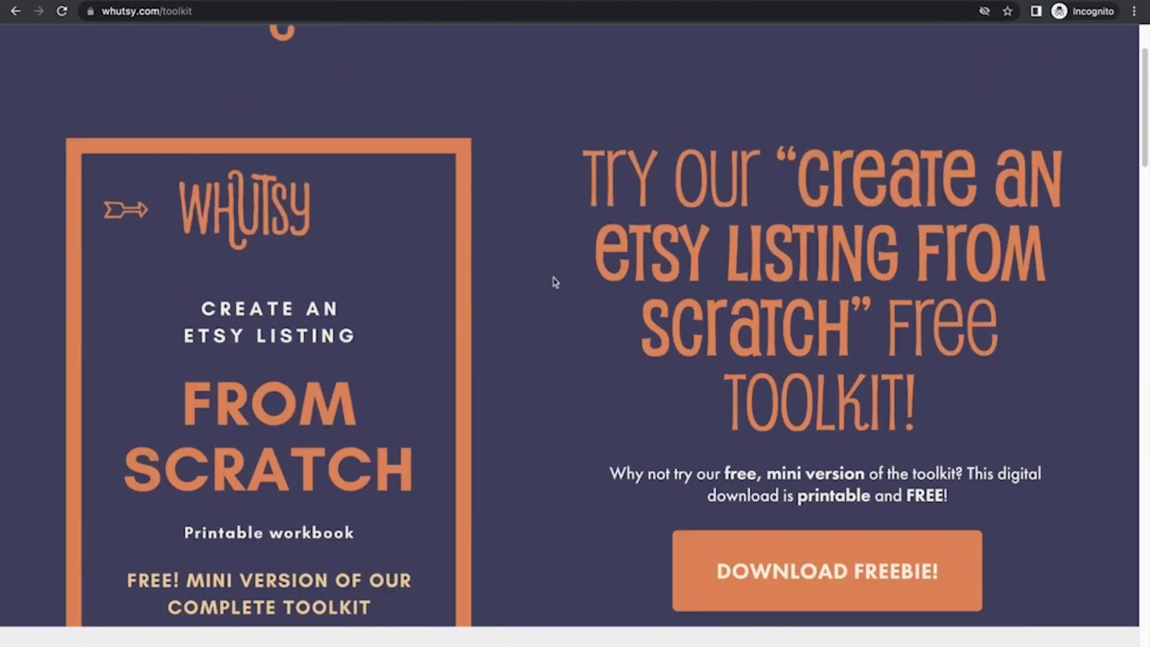
scroll(554, 282, down, 2)
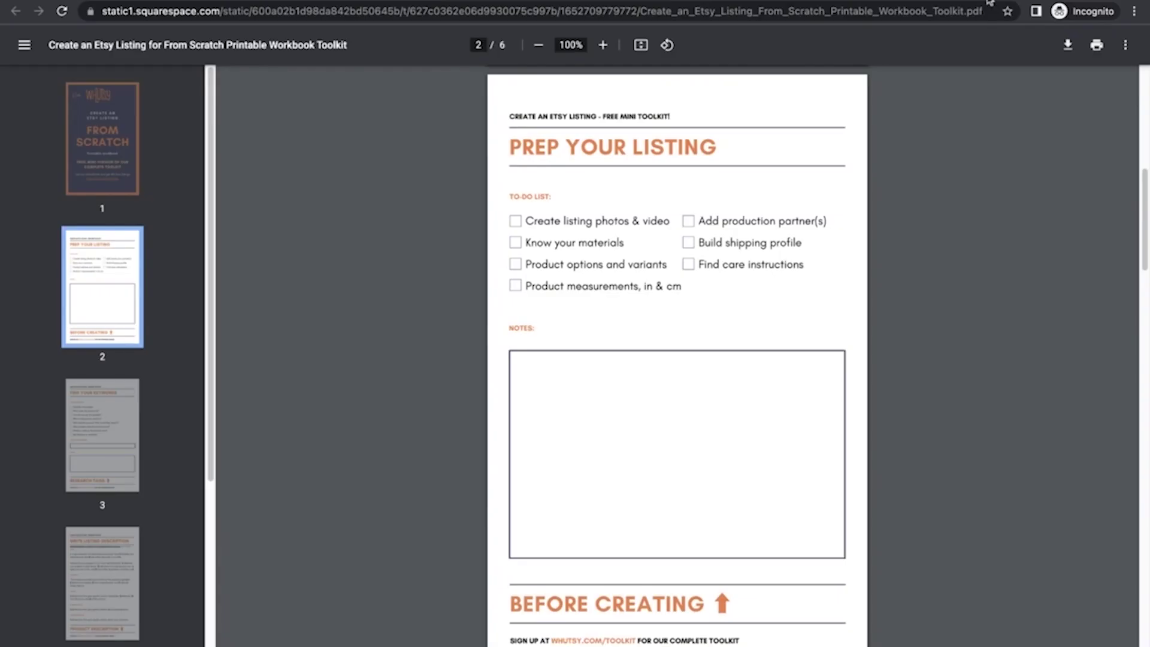
scroll(526, 234, up, 10)
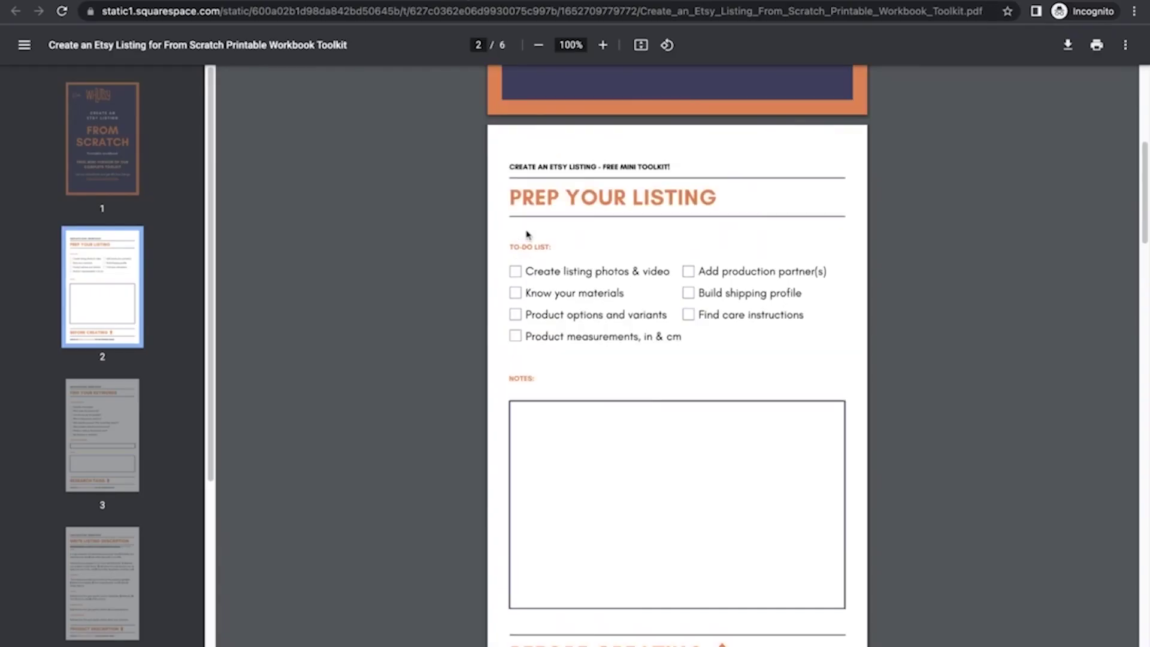
scroll(435, 381, down, 3)
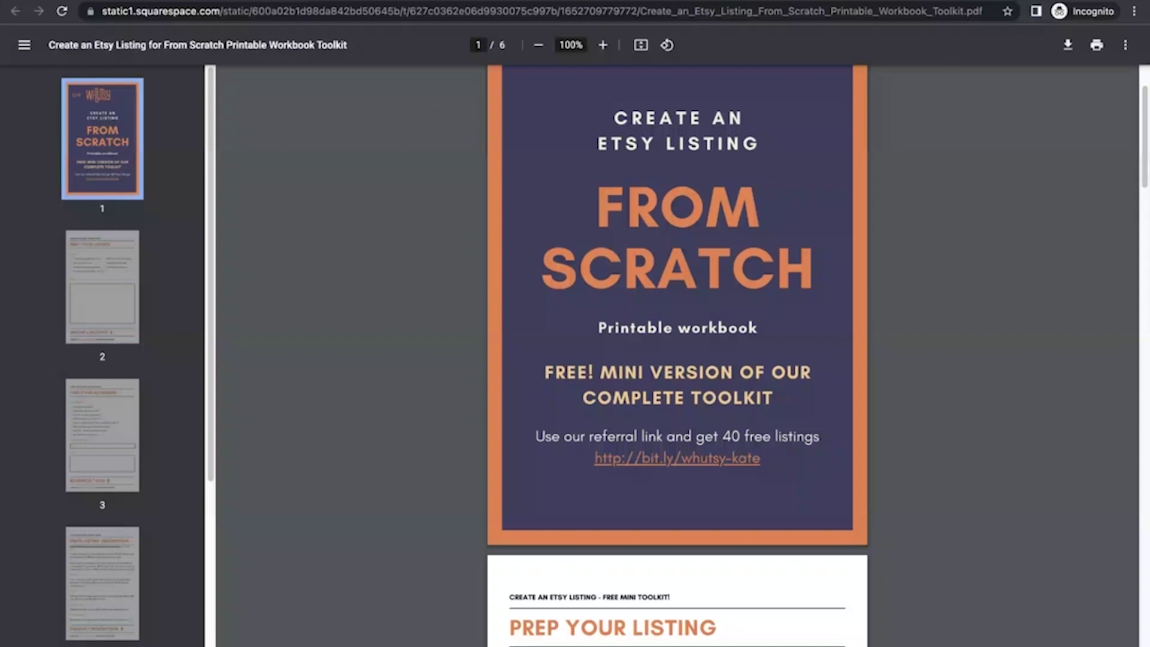
scroll(677, 353, up, 2)
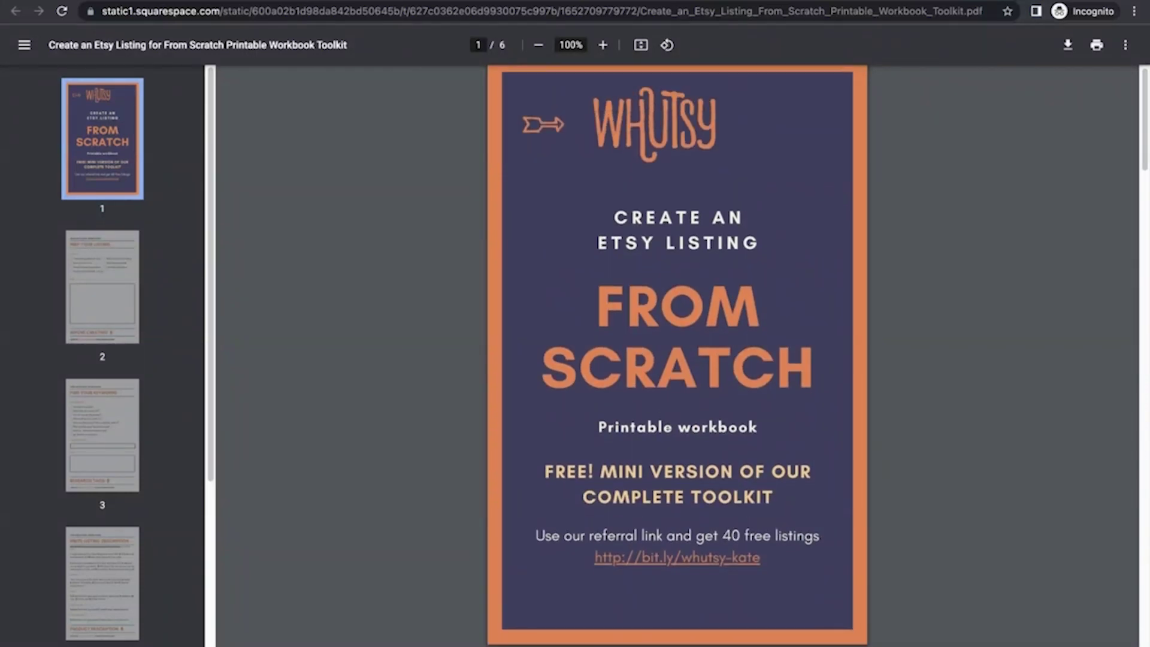
click(244, 4)
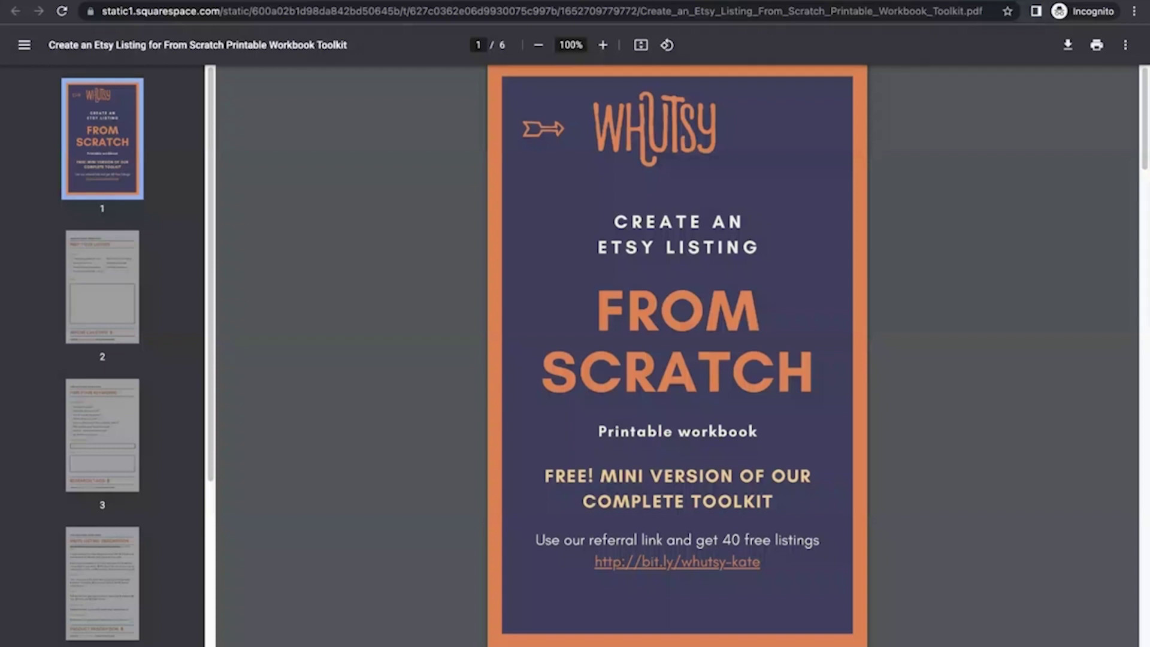
scroll(677, 354, down, 7)
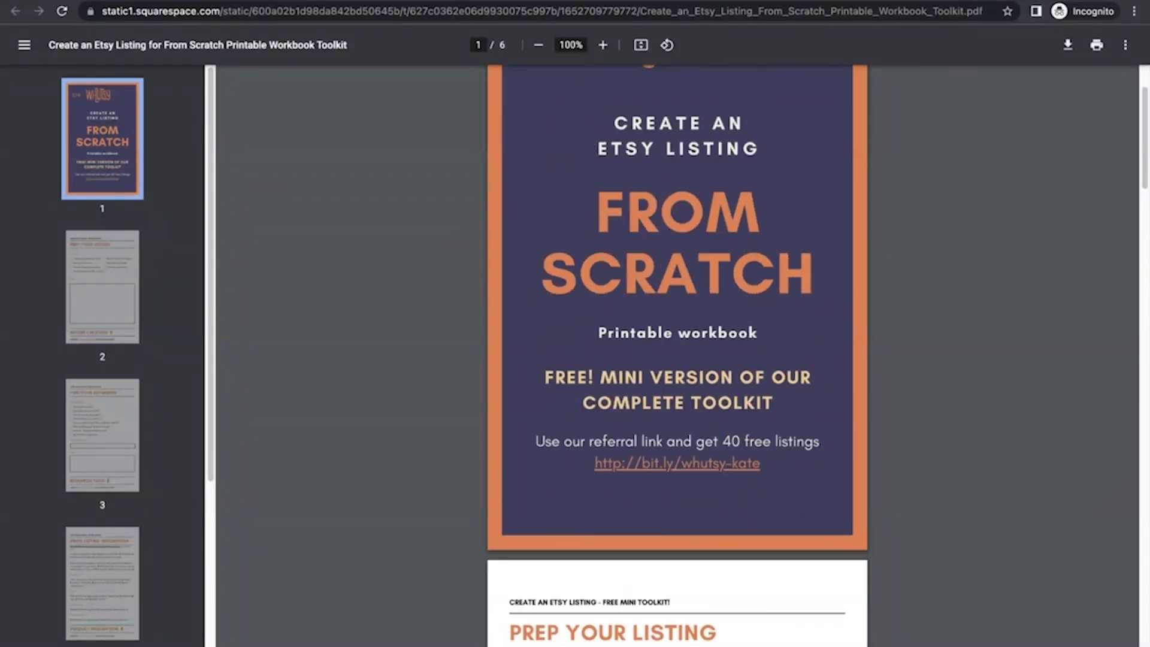
scroll(677, 354, down, 2)
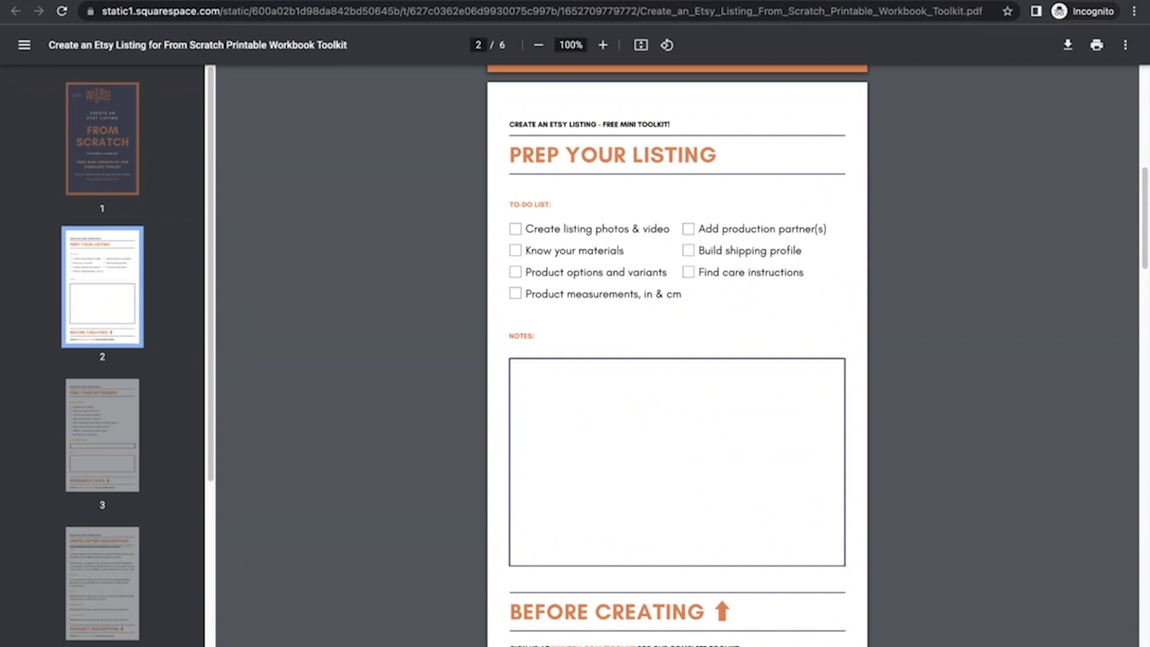
drag(595, 229, 672, 232)
click(673, 254)
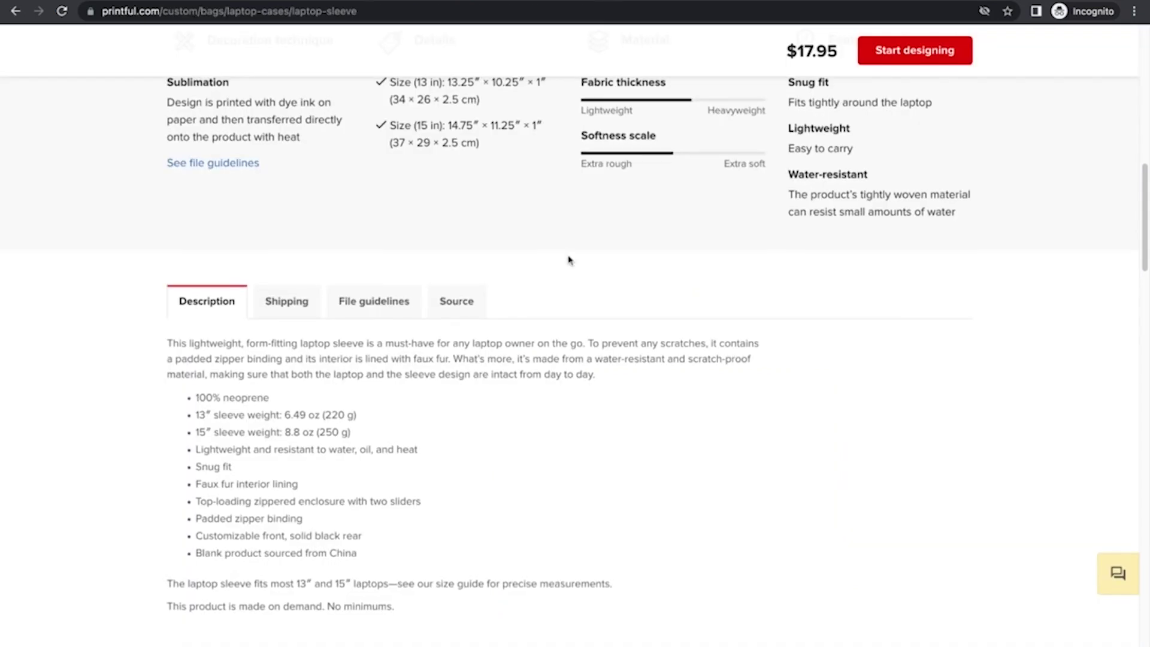
- Review the sizes, material, features and description on Printful's Laptop Sleeve product page
scroll(570, 259, up, 3)
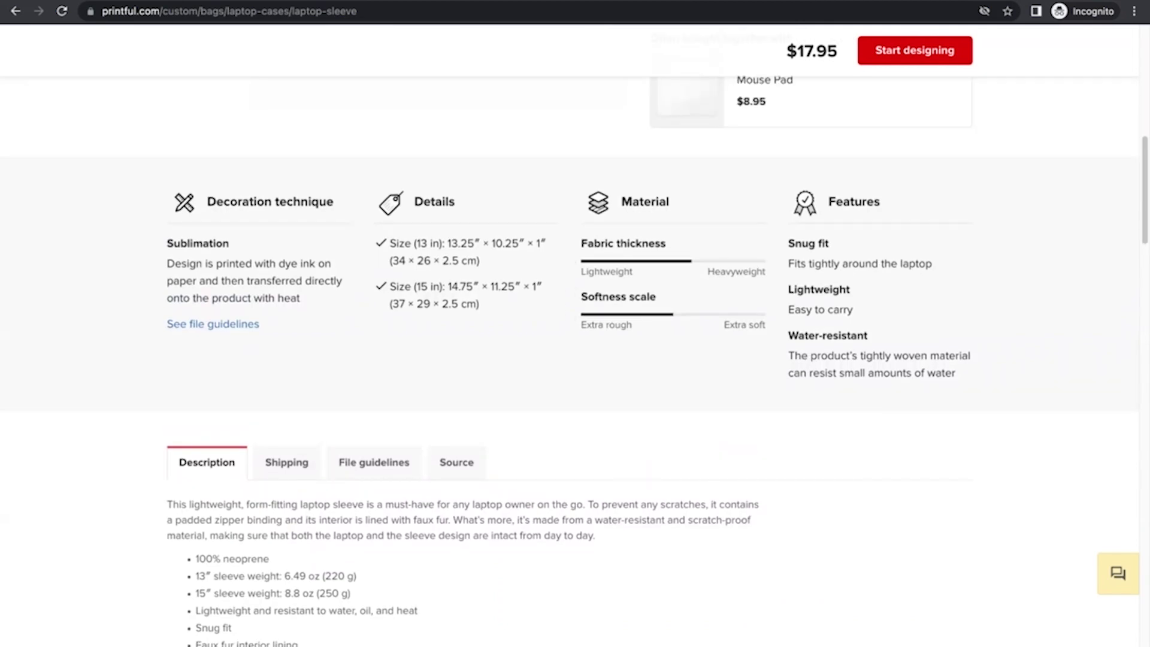
scroll(575, 347, up, 10)
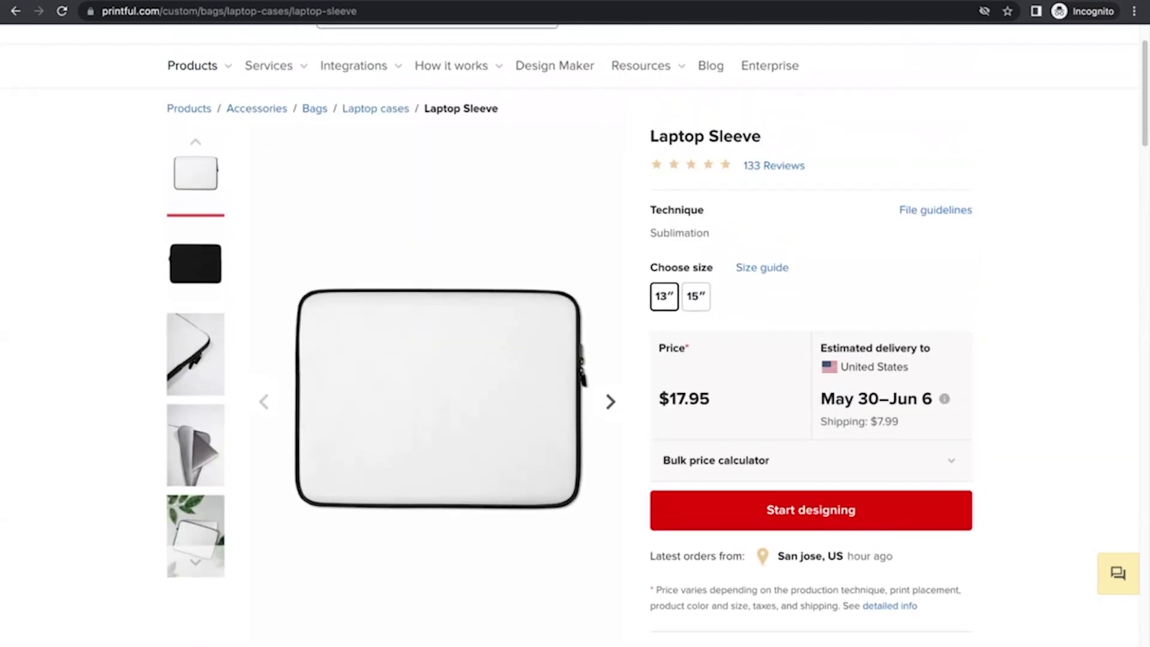
scroll(663, 505, down, 10)
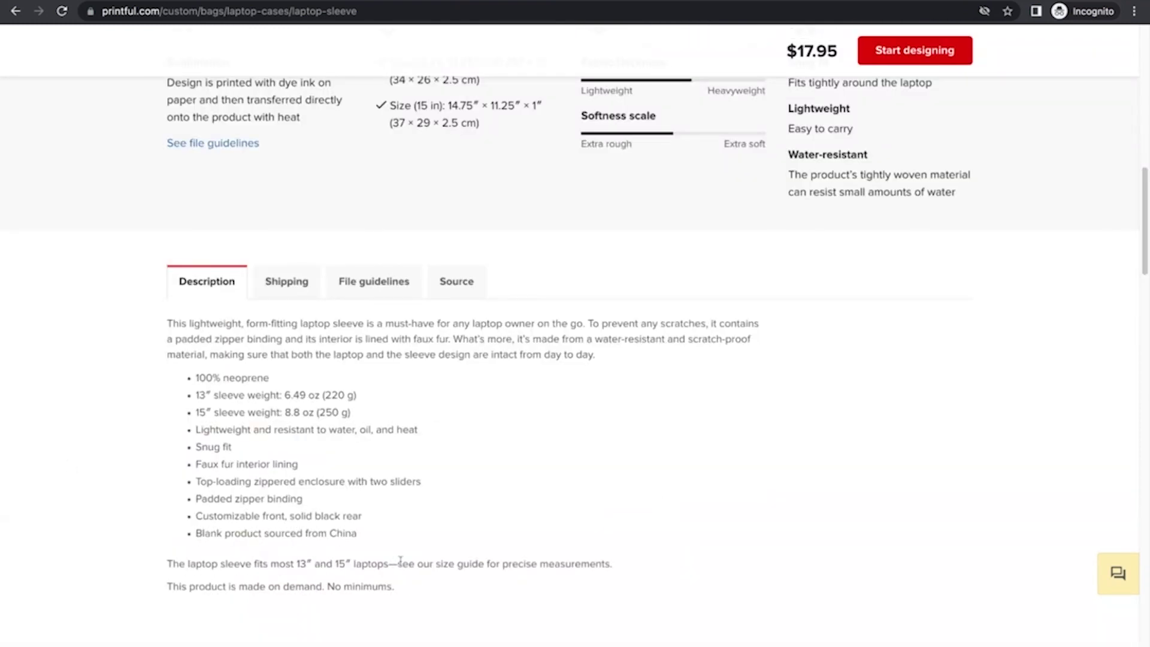
scroll(488, 518, up, 10)
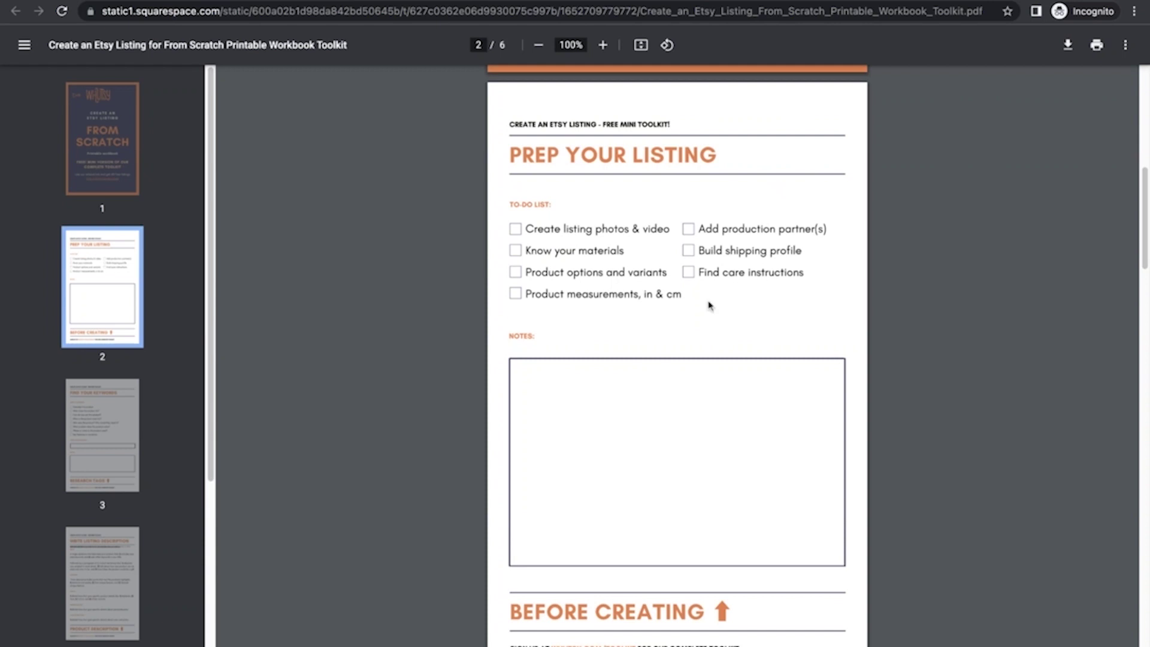
- Locate the laptop sleeves section in Printful's Care instructions help article
click(664, 5)
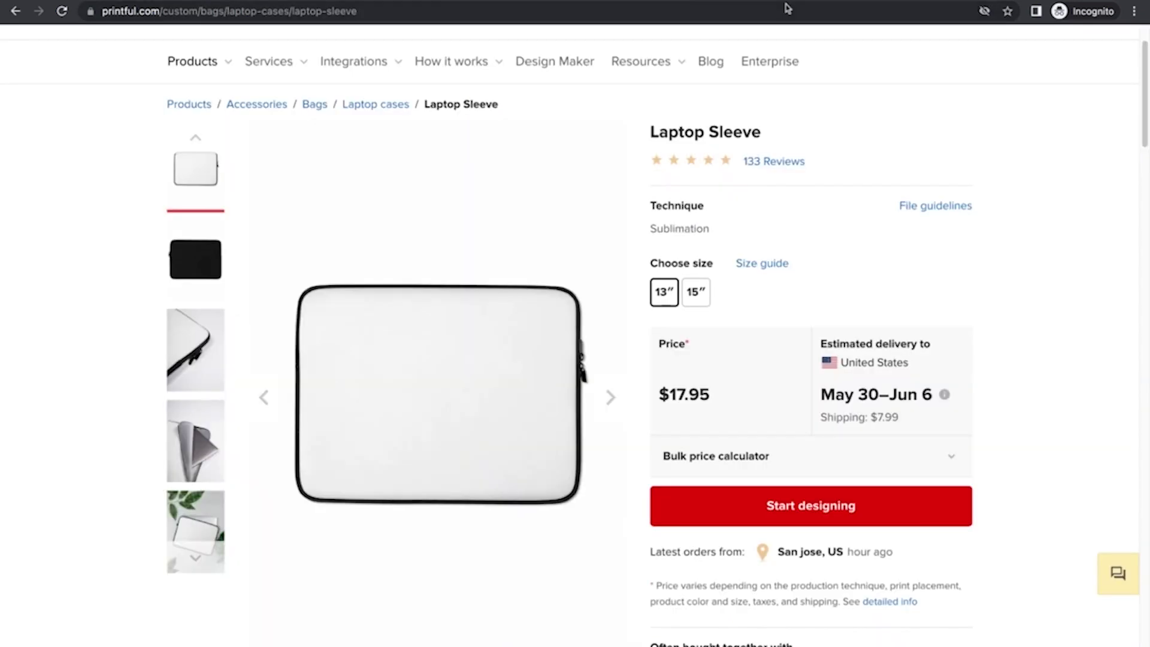
click(859, 3)
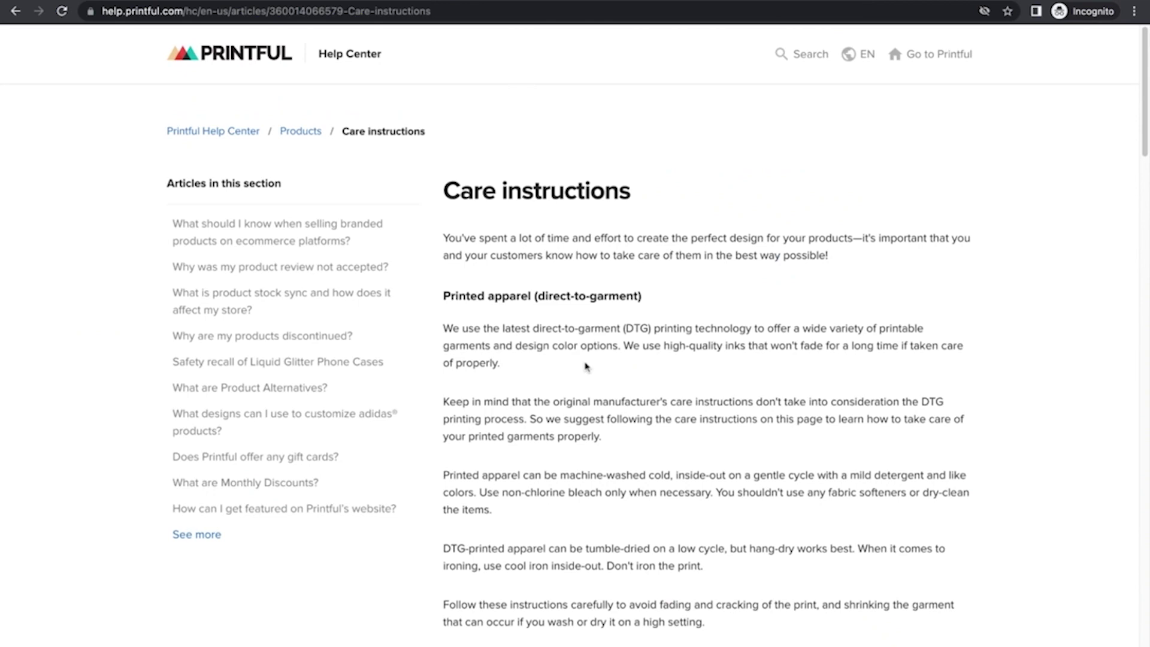
scroll(586, 367, down, 7)
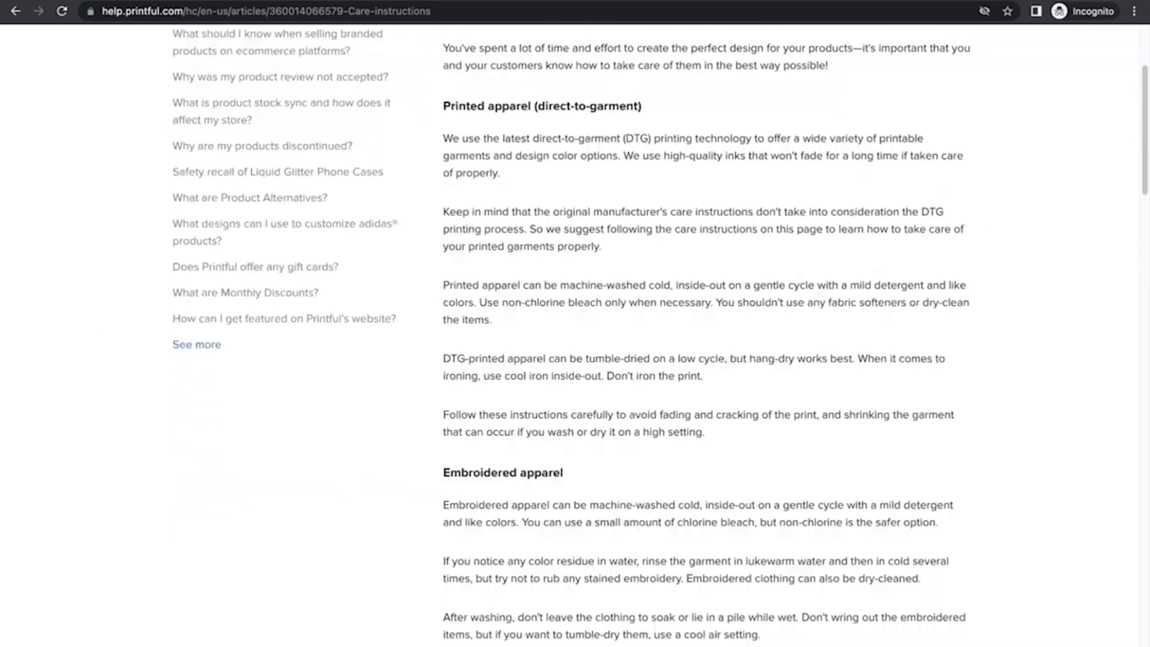
scroll(795, 342, down, 10)
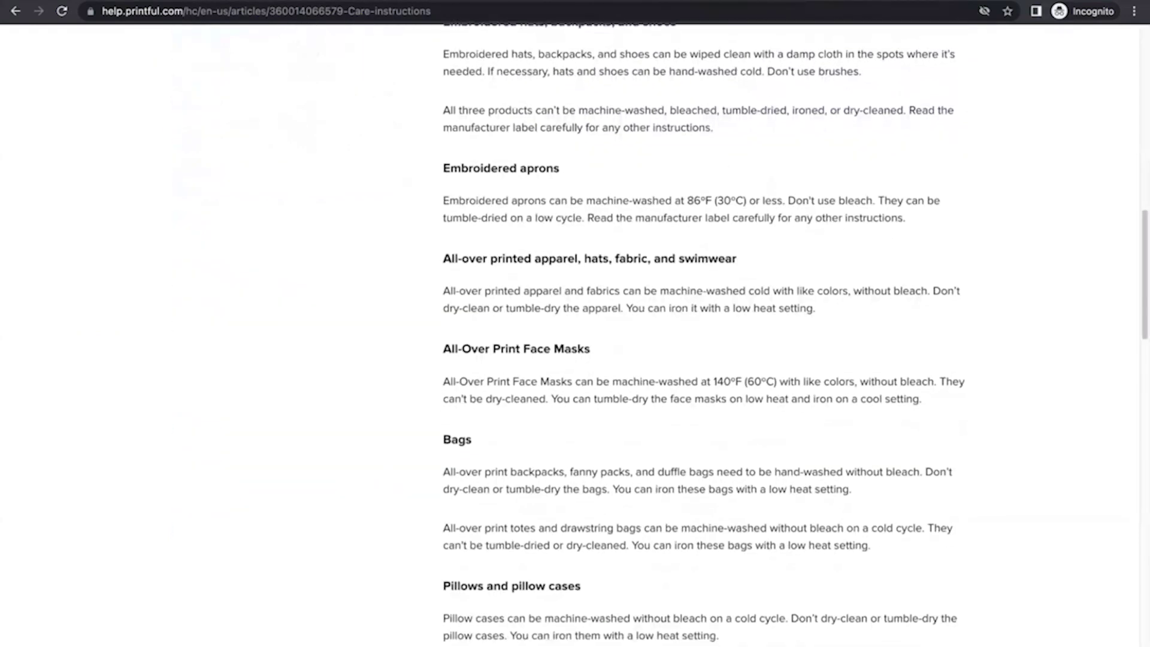
scroll(795, 342, down, 4)
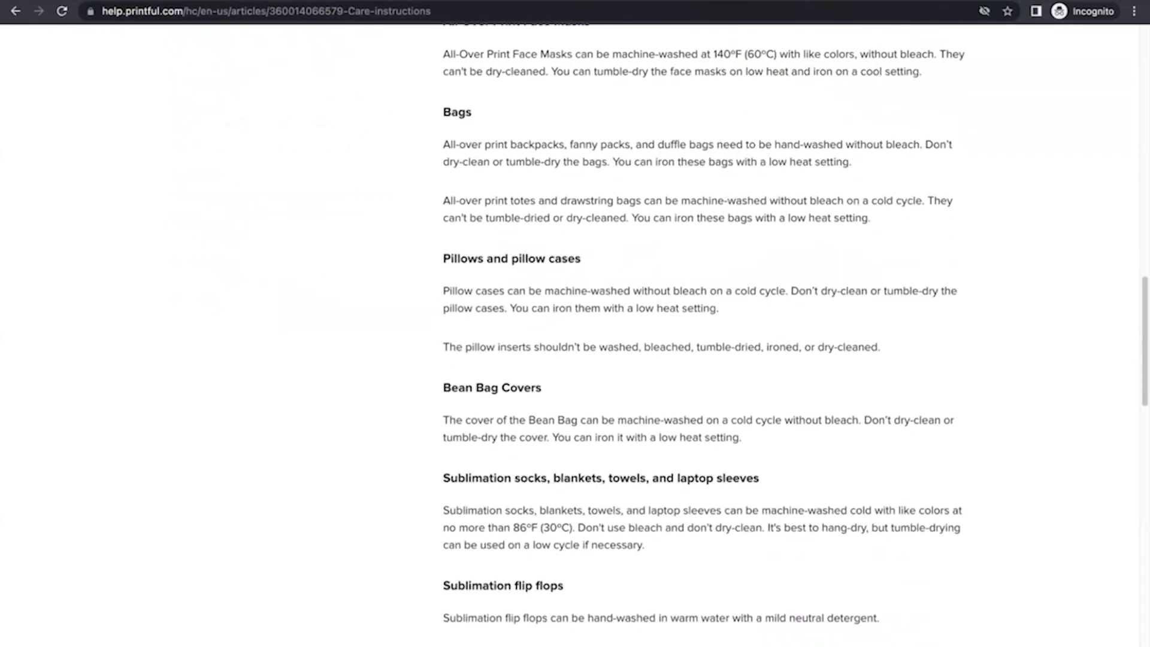
scroll(795, 342, down, 3)
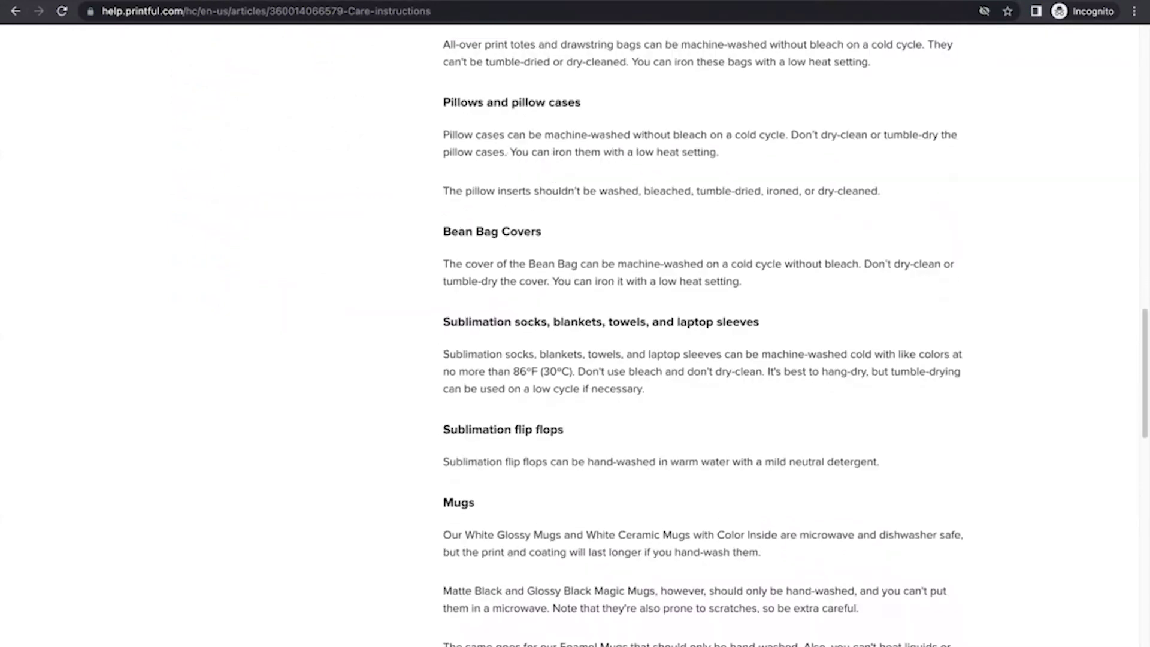
drag(681, 274, 775, 274)
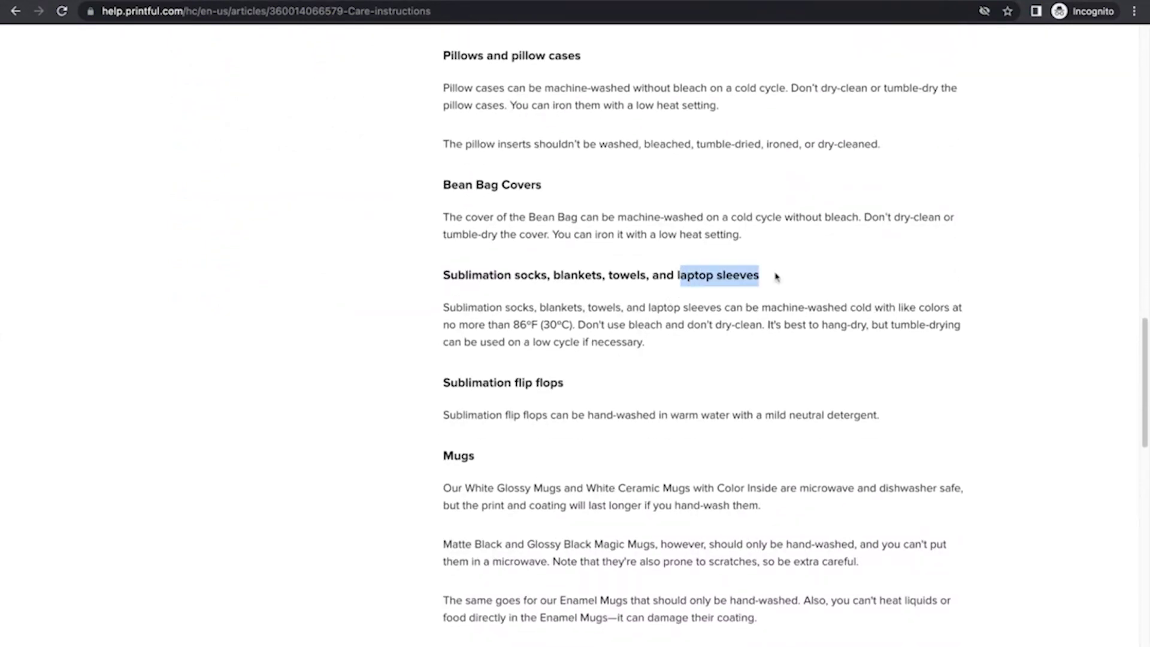
click(657, 316)
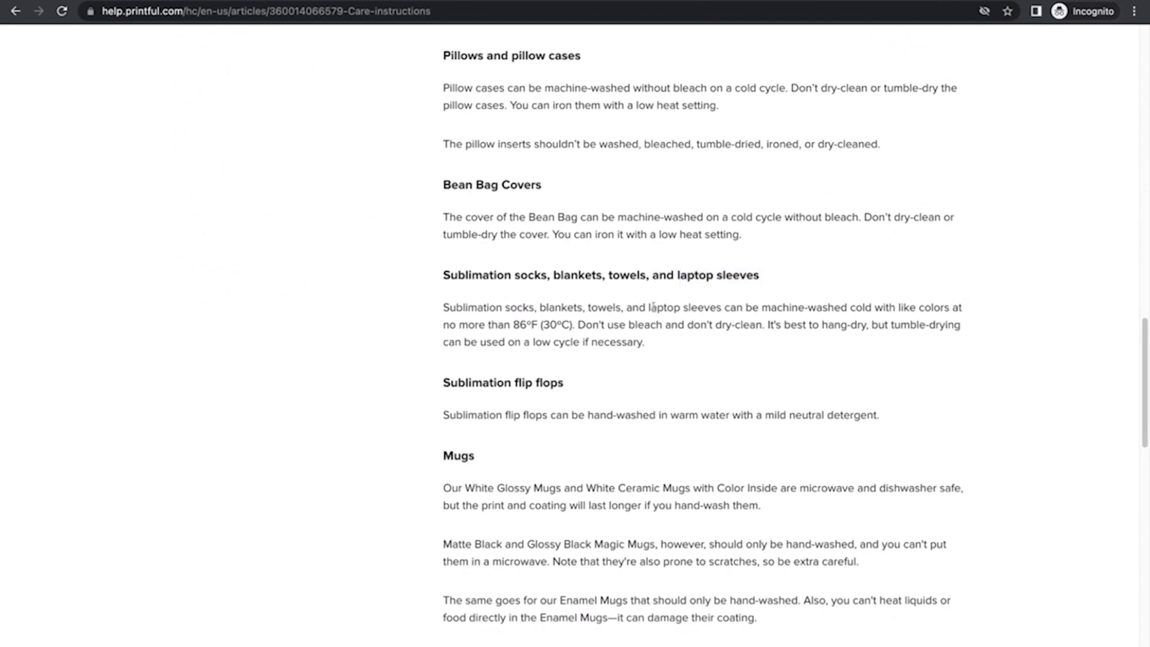
- Highlight the machine-washing, bleach and dry-cleaning guidance in the laptop sleeves care paragraph
click(764, 309)
key(shift+Down)
key(shift+Down)
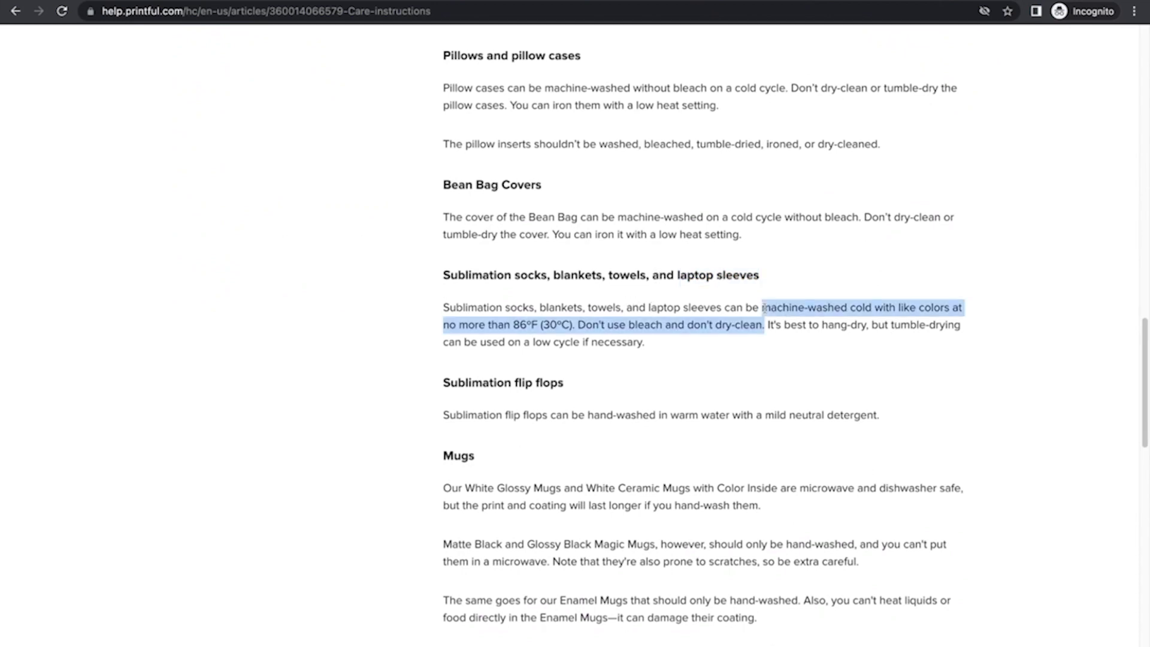
click(854, 353)
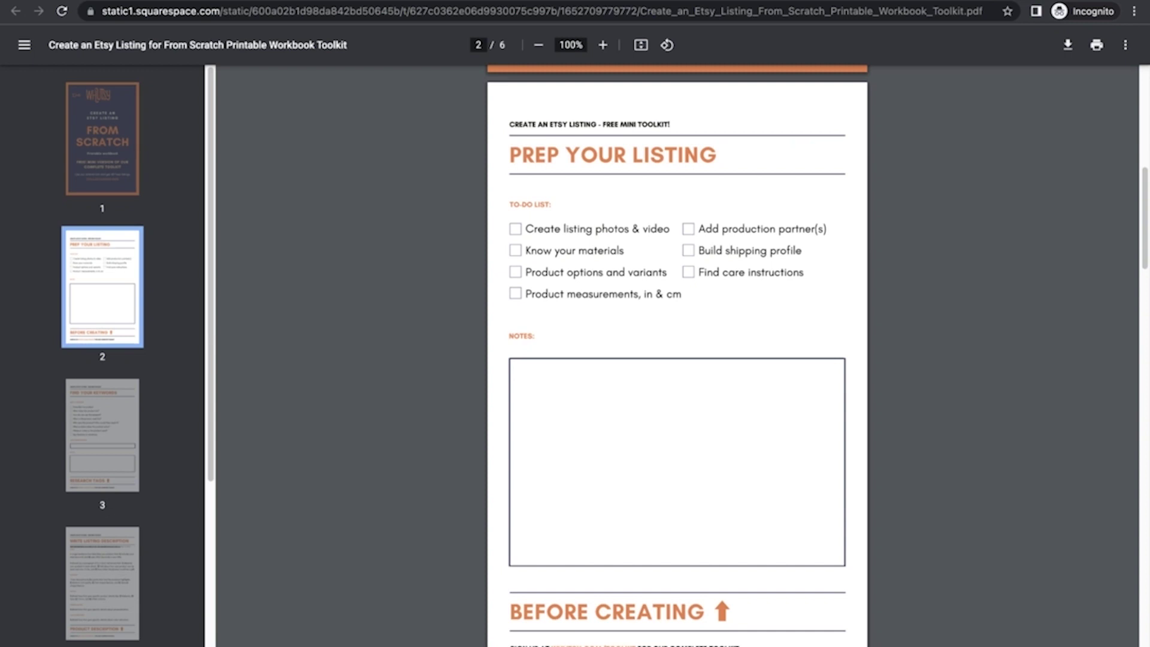
- Examine the workbook's Find Your Keywords page and highlight its "Describe the product" research item
scroll(677, 356, down, 8)
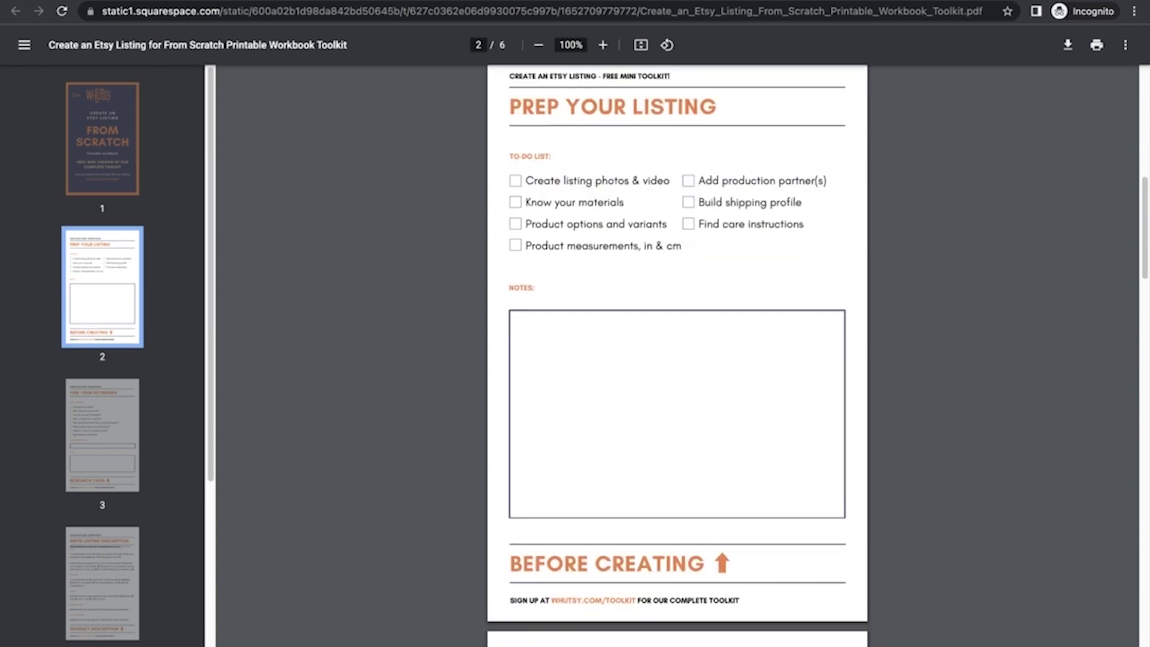
scroll(677, 356, down, 3)
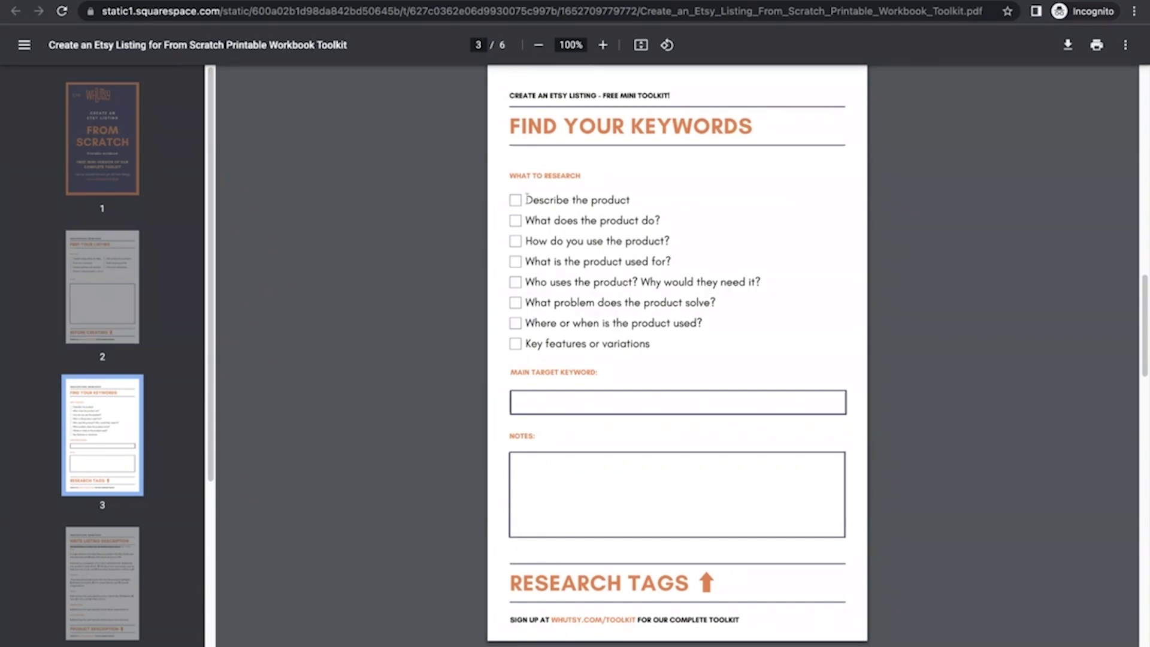
drag(526, 197, 638, 200)
click(638, 200)
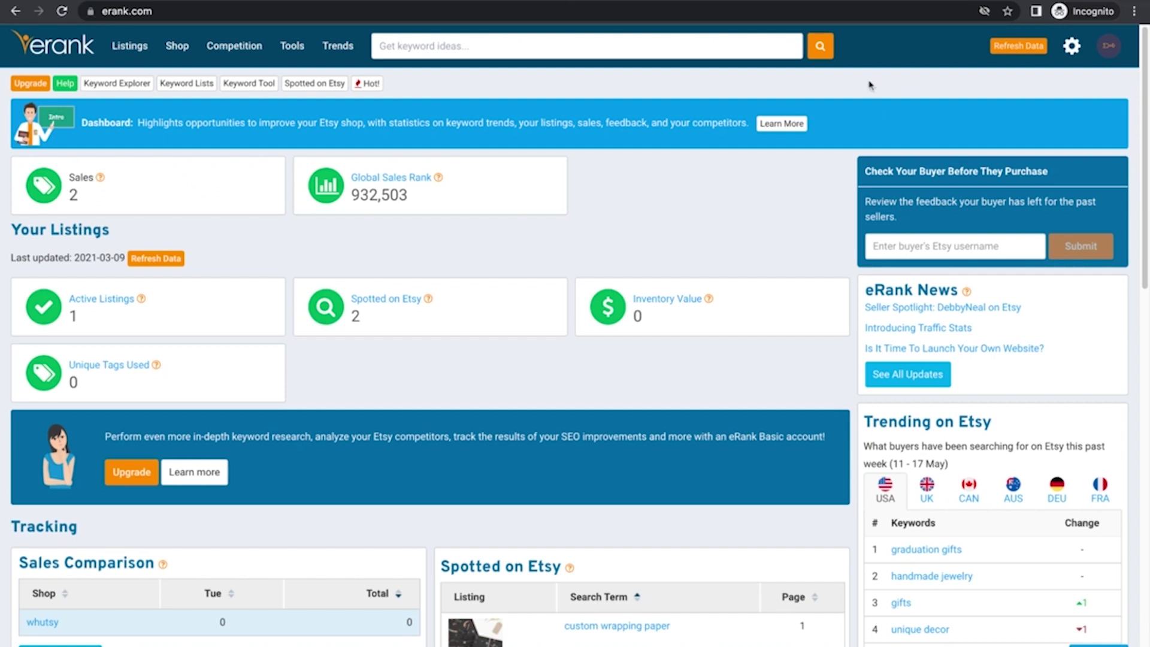
- Create a new keyword list named "Laptop Sleeves" in eRank's Keyword Lists
click(305, 47)
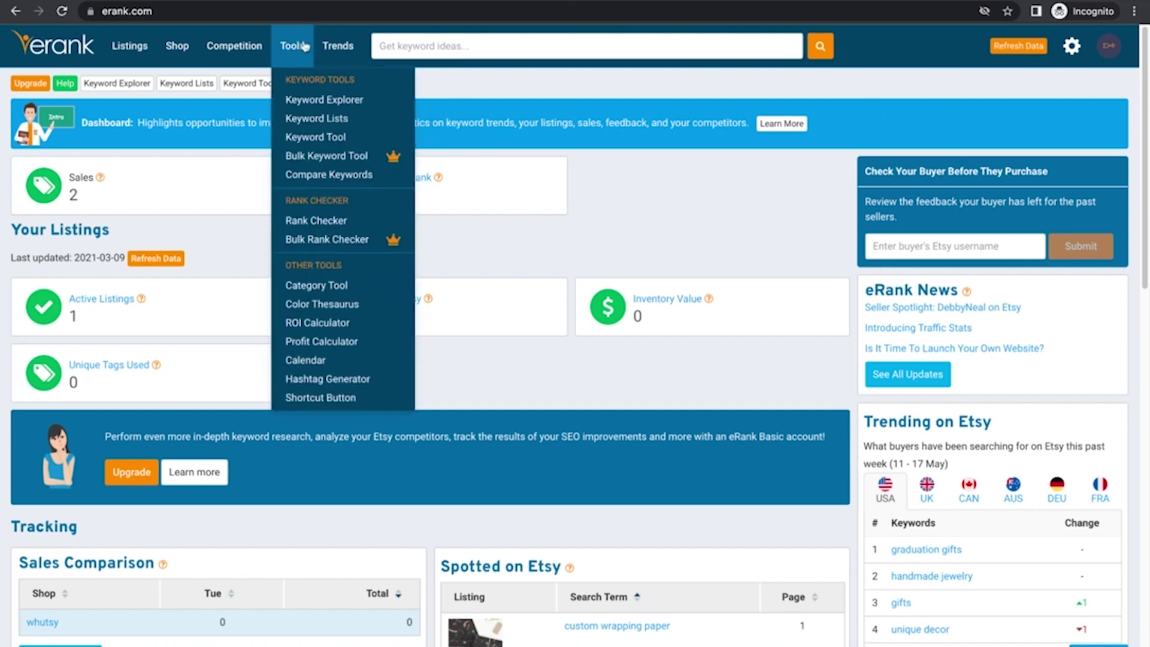
click(306, 118)
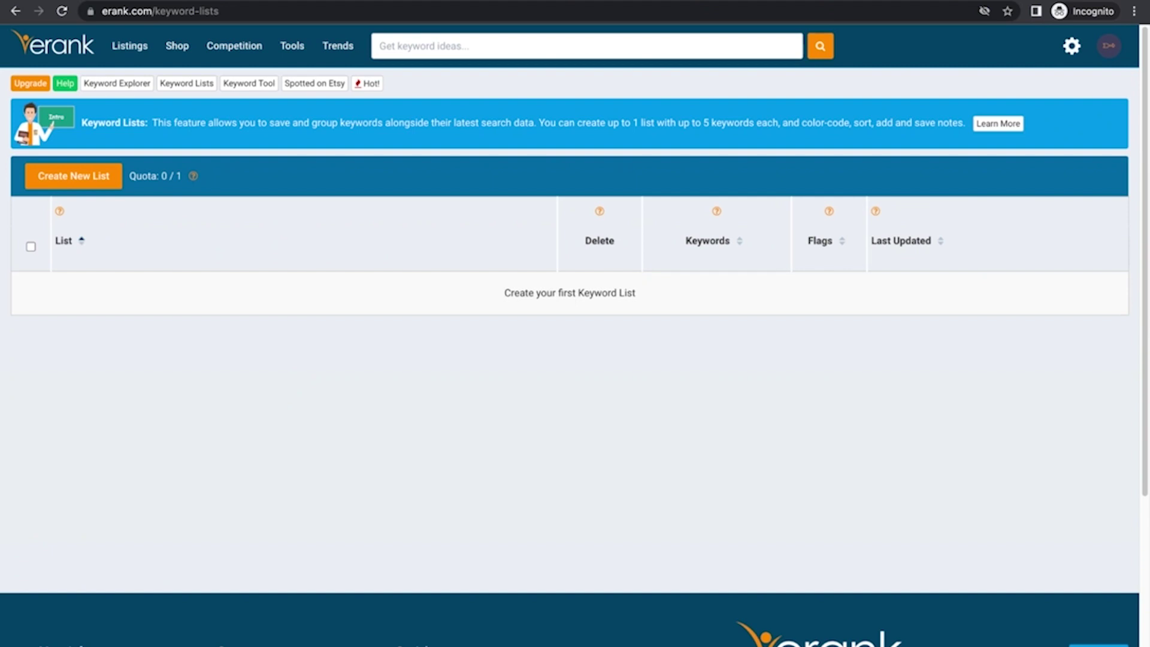
text(La)
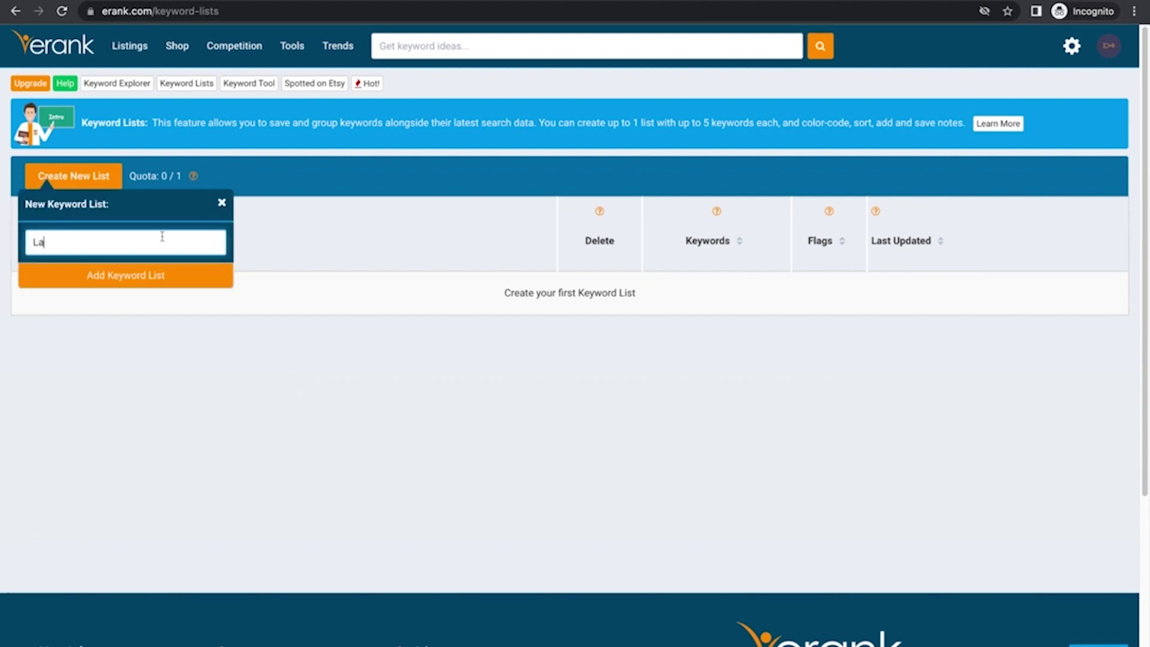
text(ptop Sleeves)
click(180, 277)
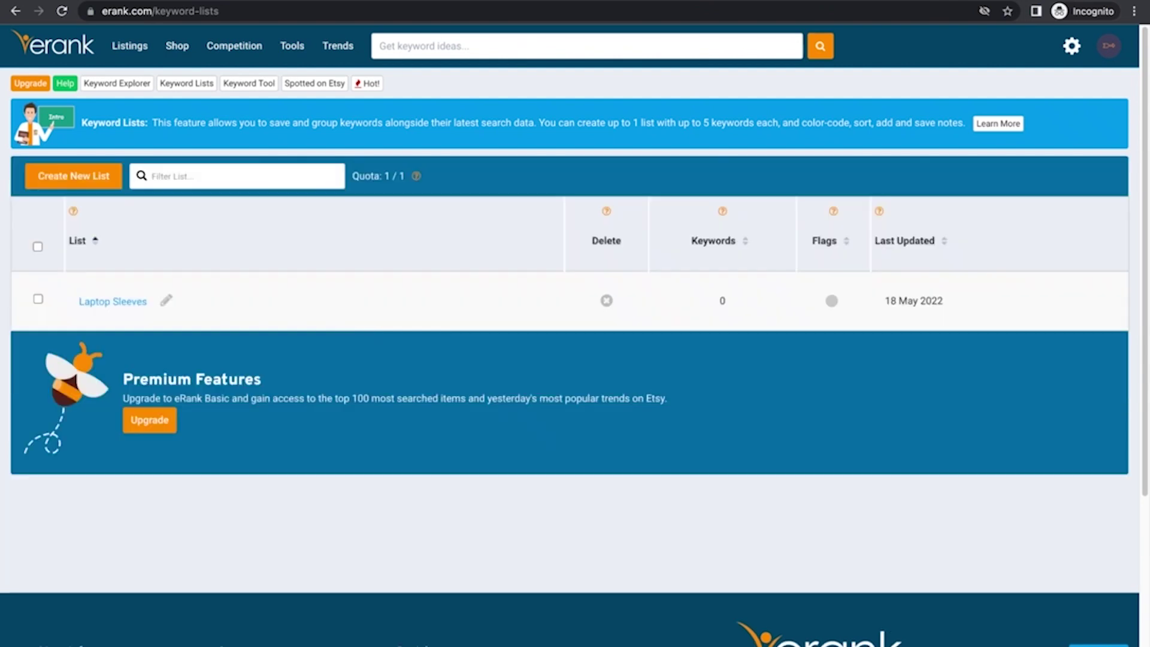
- Search eRank for keyword ideas using "laptop sleeve"
click(527, 46)
text(laptop s)
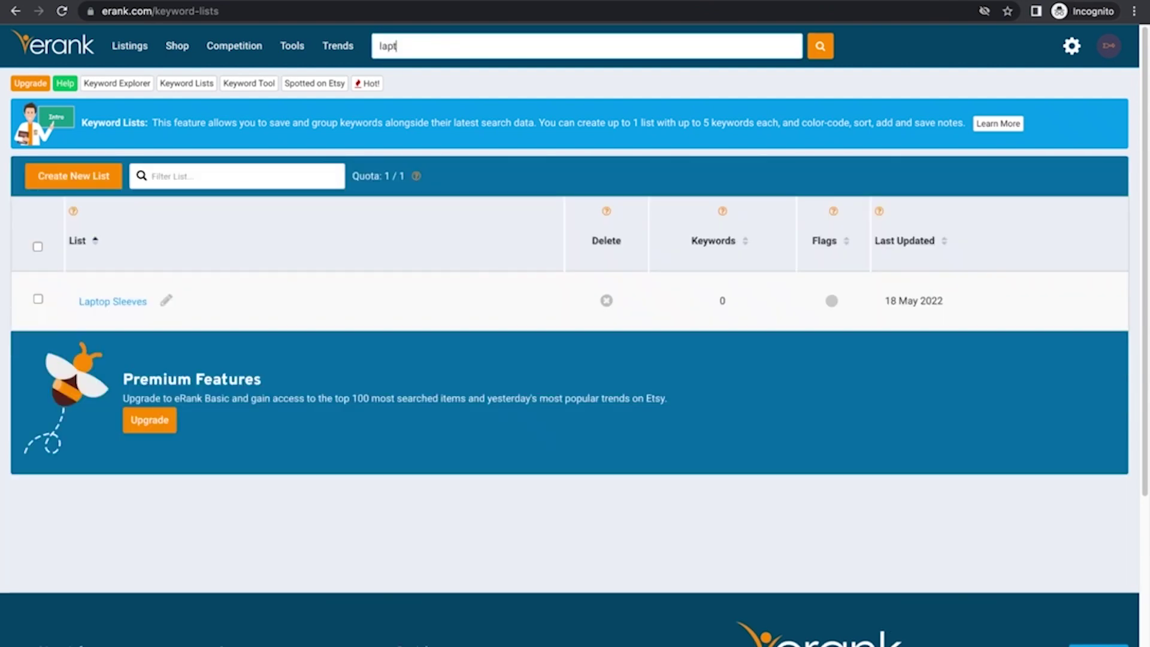
text(leeve)
click(820, 54)
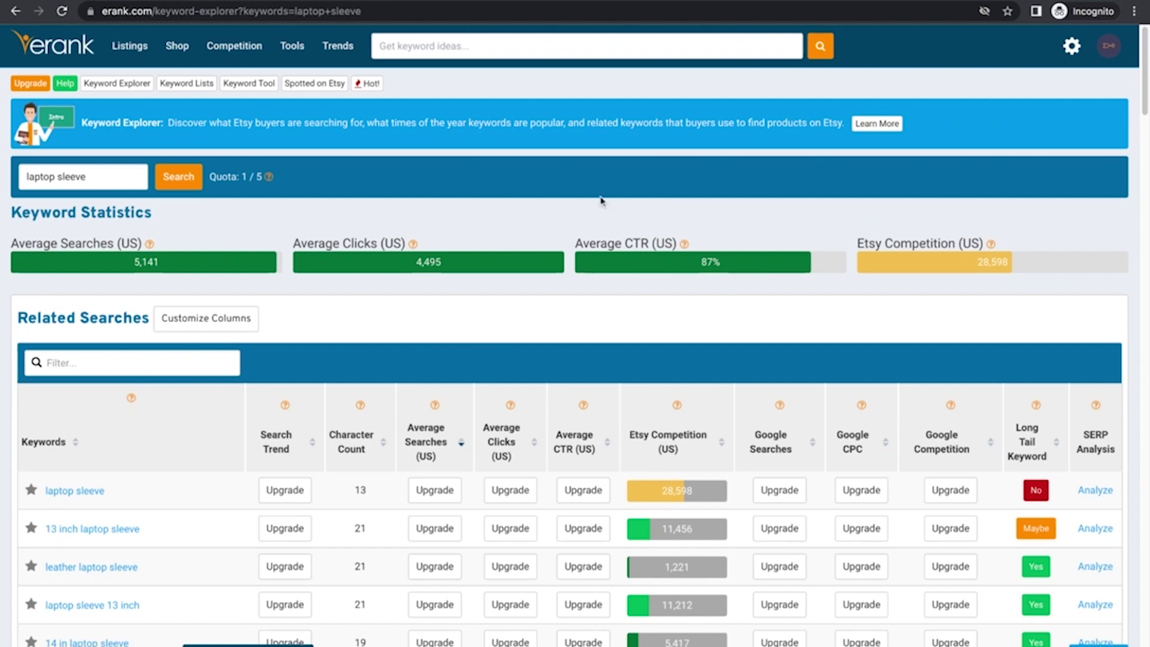
- Examine the keyword statistics and related searches for laptop sleeve, including Etsy competition and long-tail ratings
scroll(367, 326, down, 1)
scroll(334, 303, down, 2)
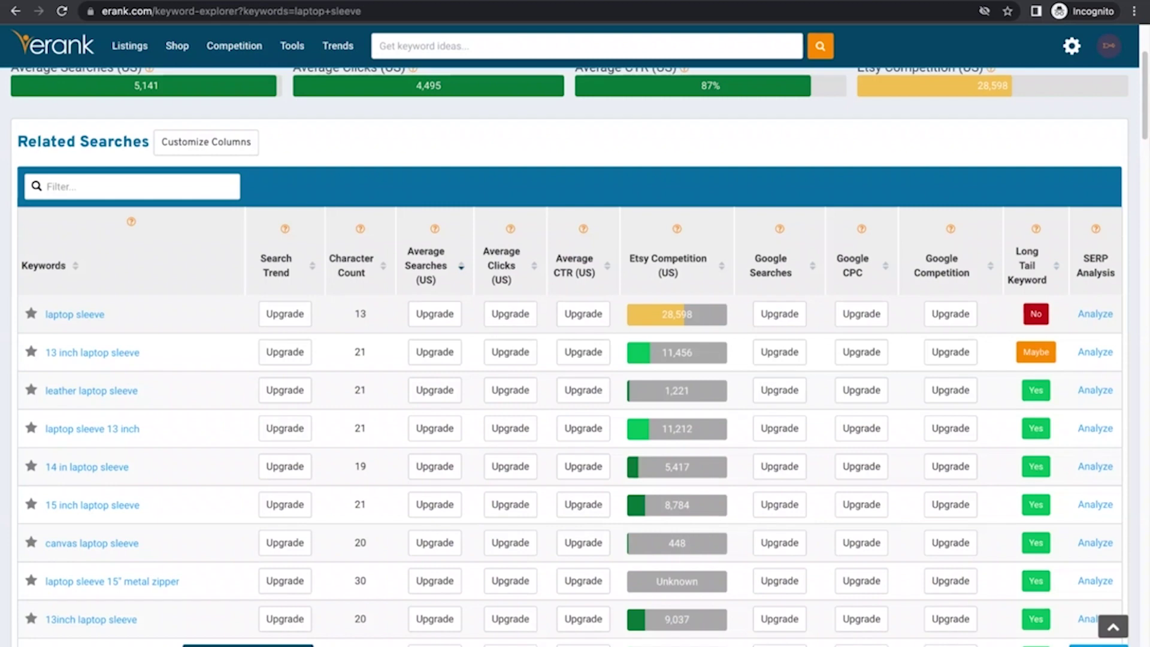
scroll(569, 359, up, 3)
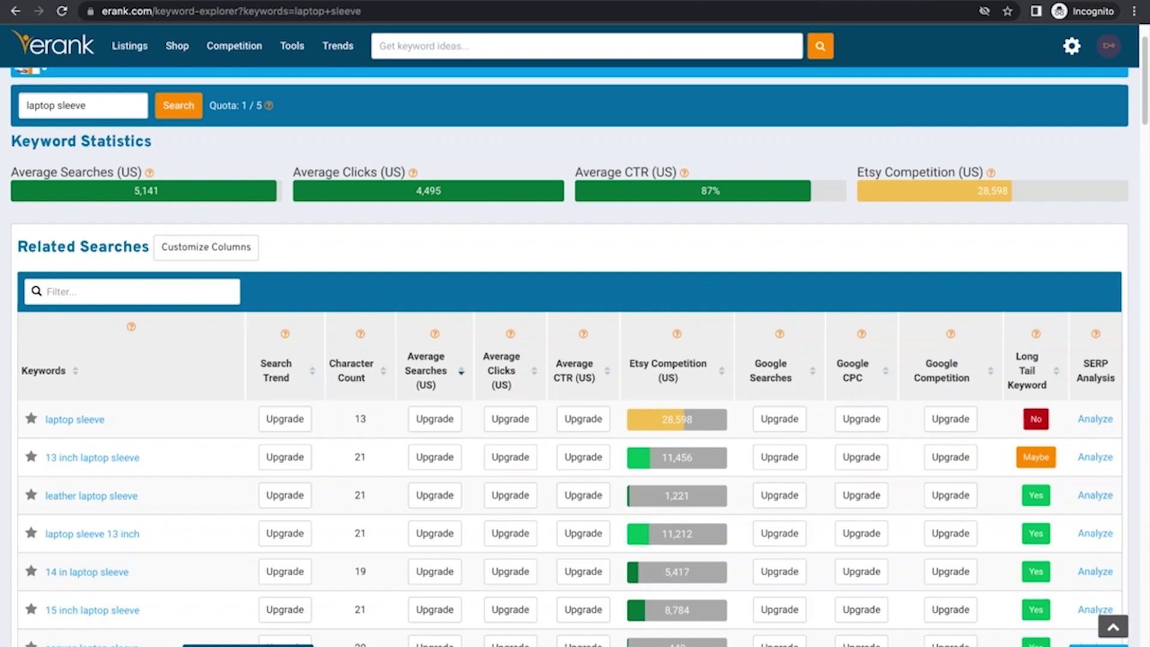
scroll(221, 350, down, 2)
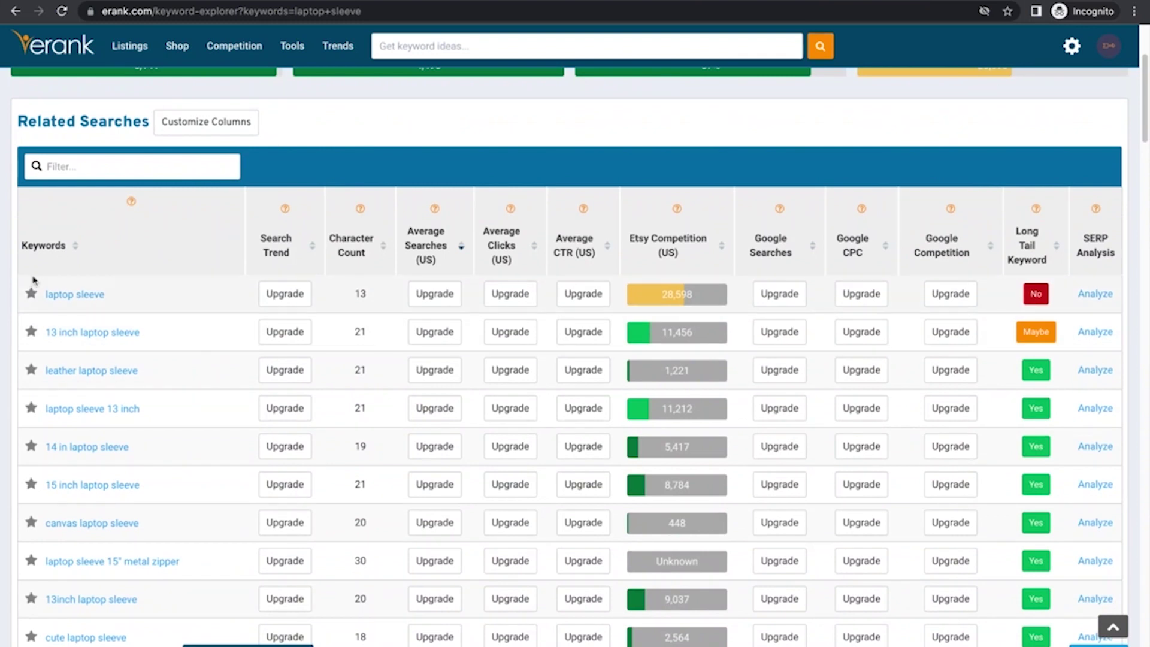
- Save the keyword "laptop sleeve" to the Laptop Sleeves keyword list and check the list's contents
click(32, 295)
click(249, 645)
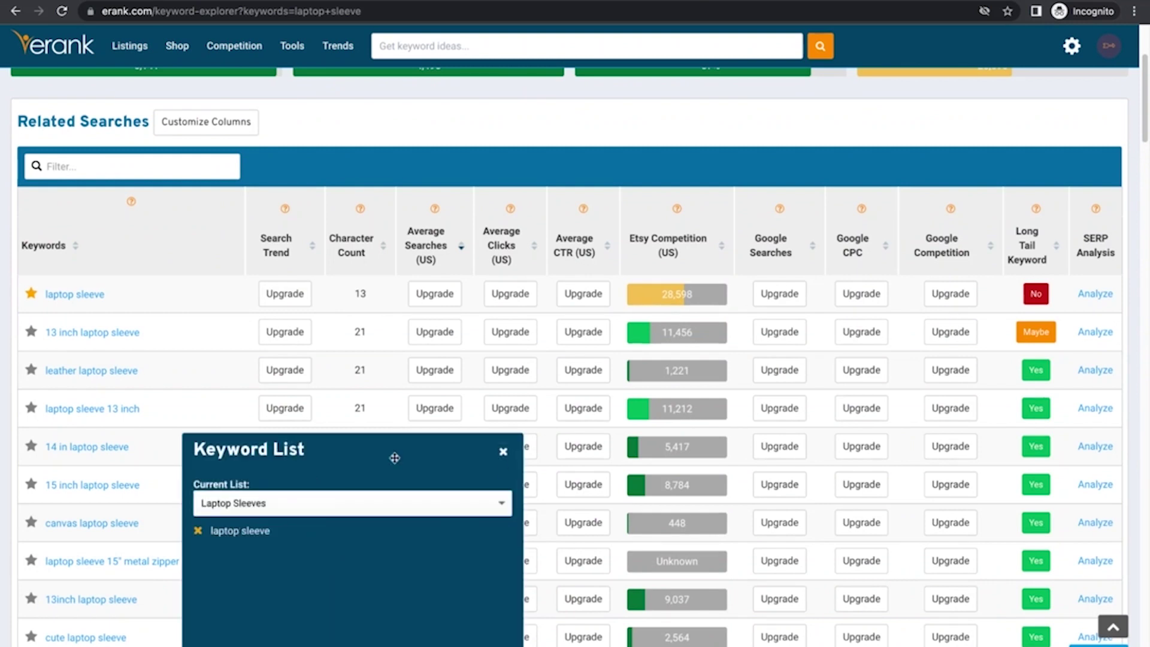
click(503, 454)
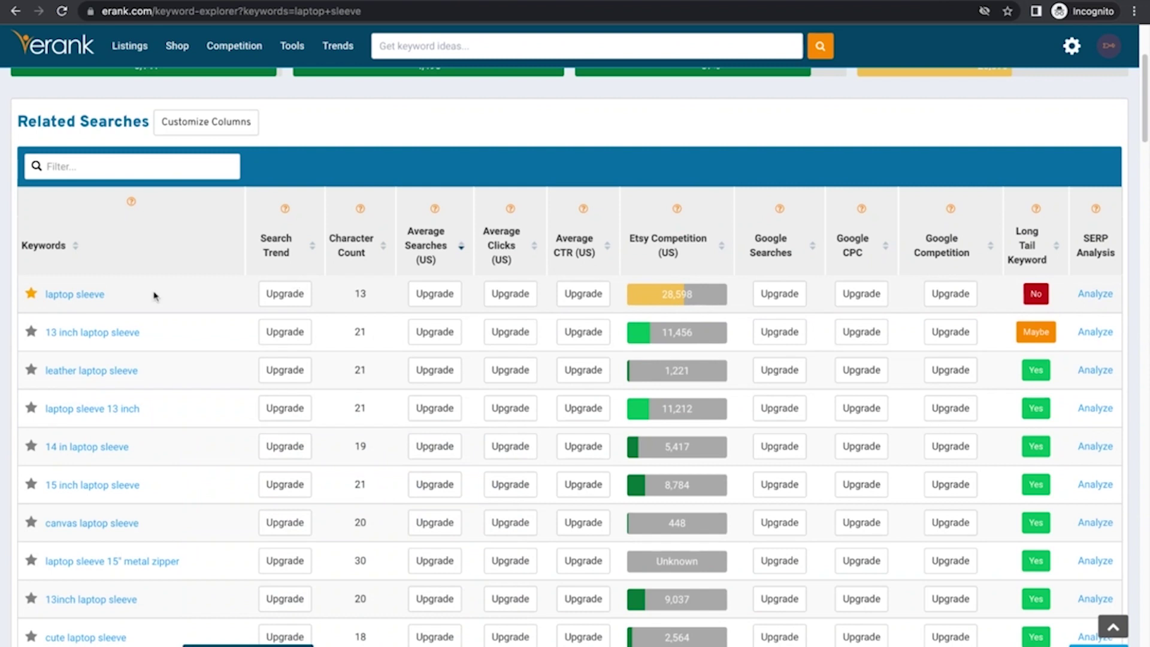
- Add "13 inch laptop sleeve", "laptop sleeve 13 inch" and "15 inch laptop sleeve" to the Laptop Sleeves keyword list
scroll(156, 296, down, 1)
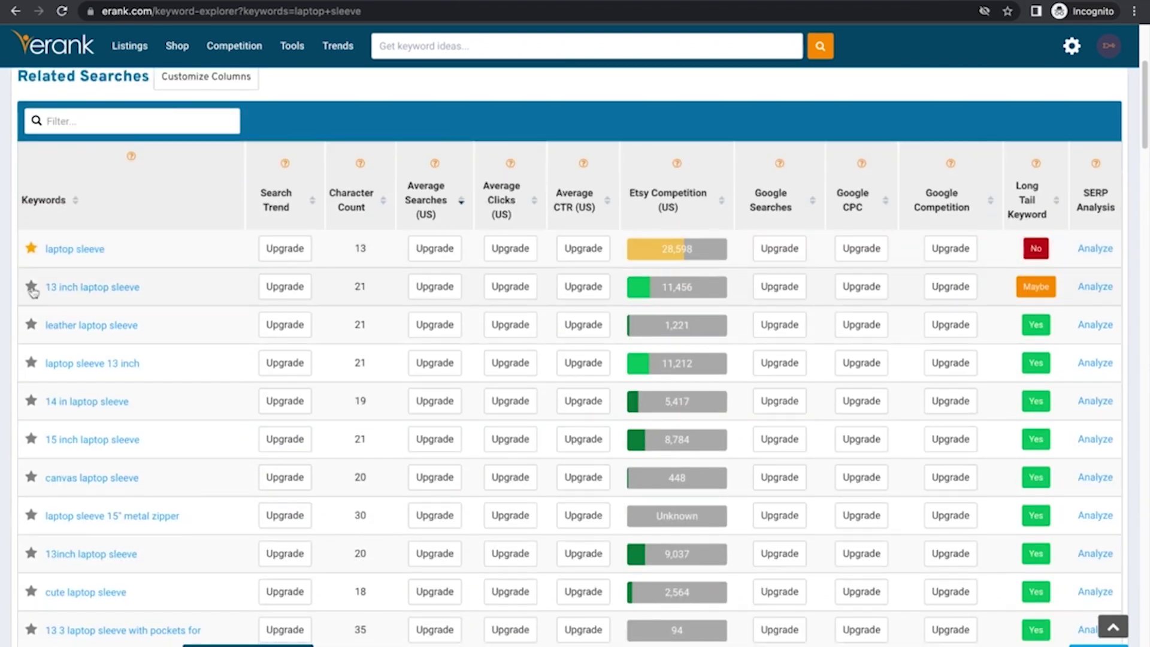
click(31, 287)
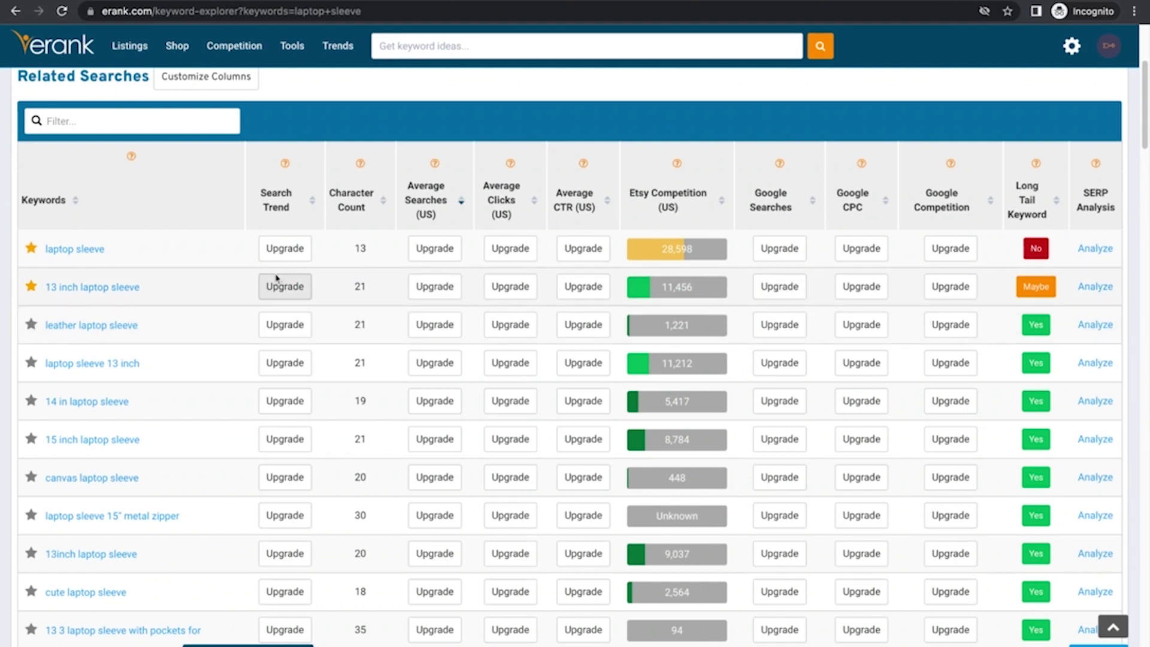
scroll(190, 329, down, 1)
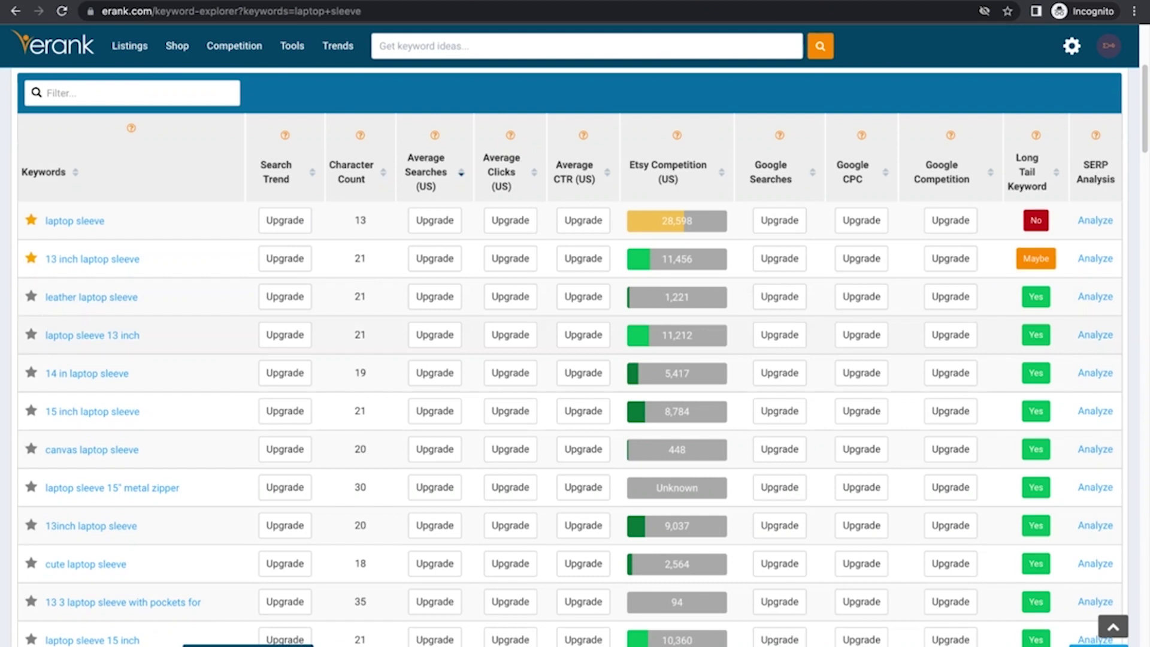
scroll(47, 312, down, 1)
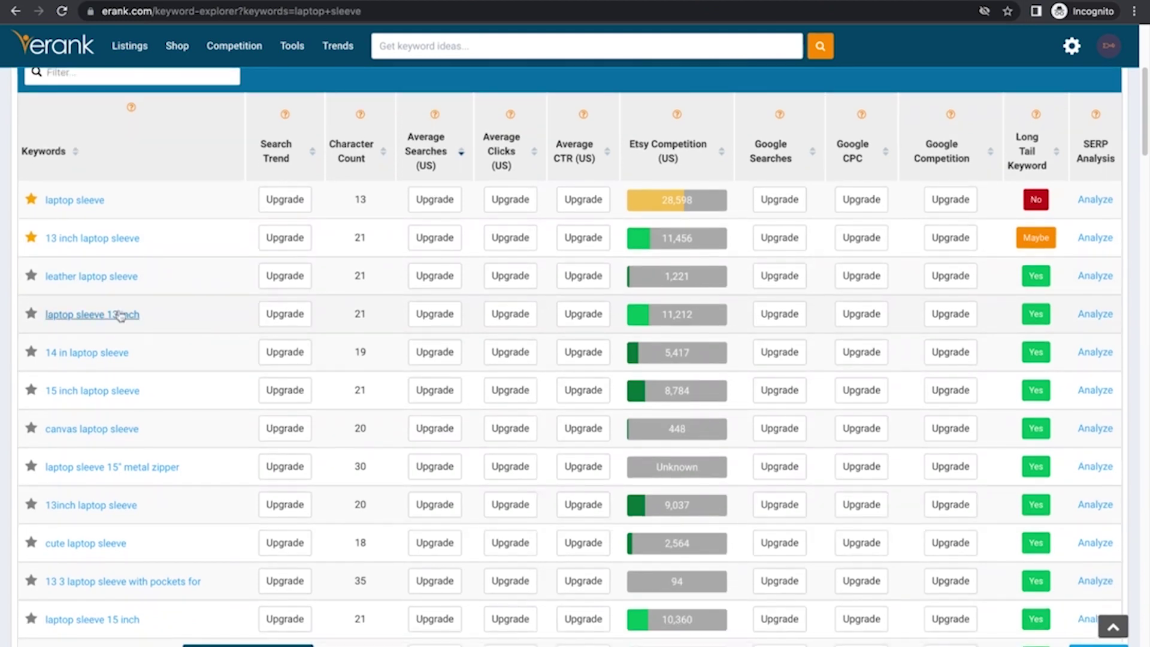
click(31, 315)
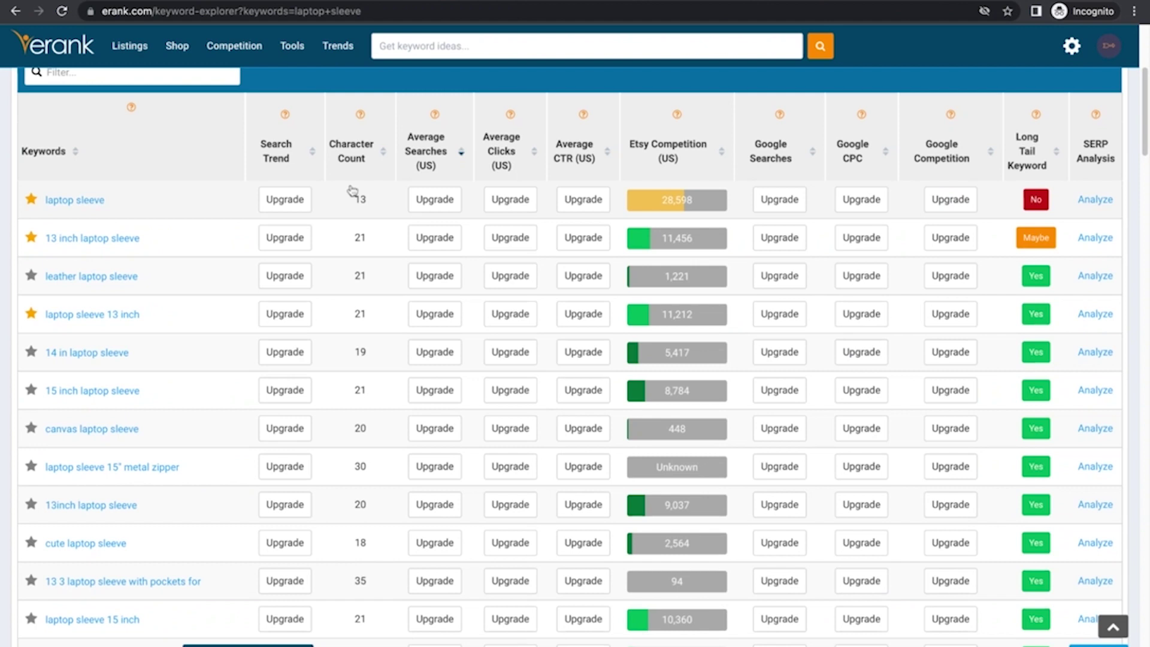
click(32, 392)
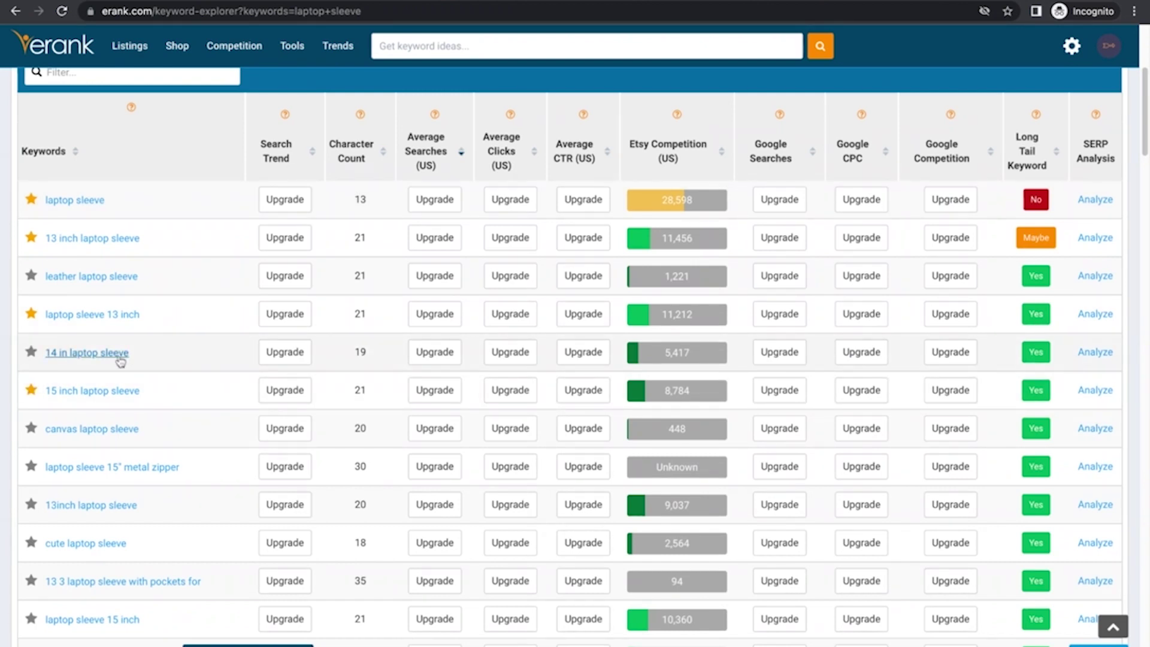
- Review the laptop sleeve's sizes, material, features and description on its Printful product page
scroll(160, 398, down, 1)
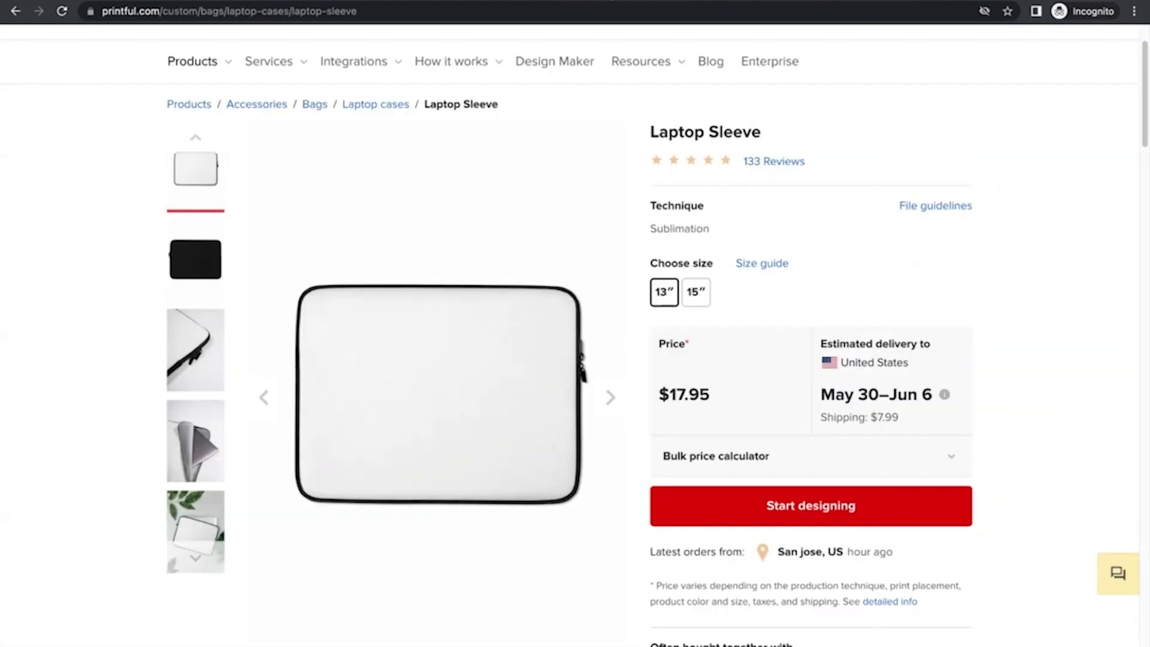
scroll(556, 413, down, 8)
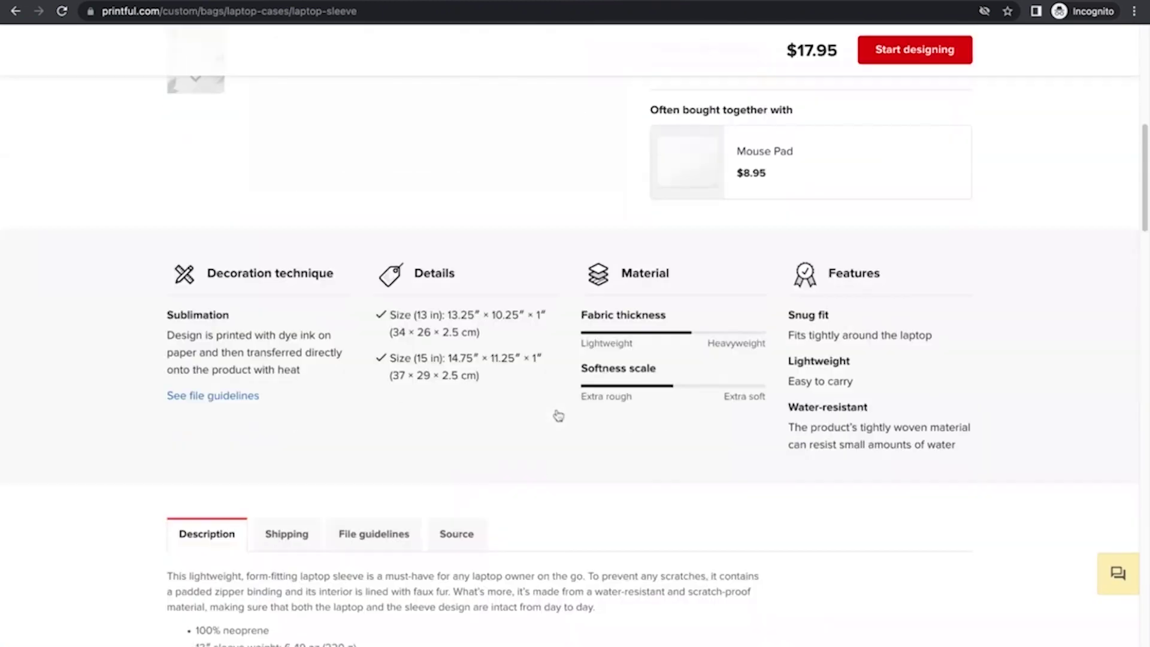
scroll(558, 415, down, 3)
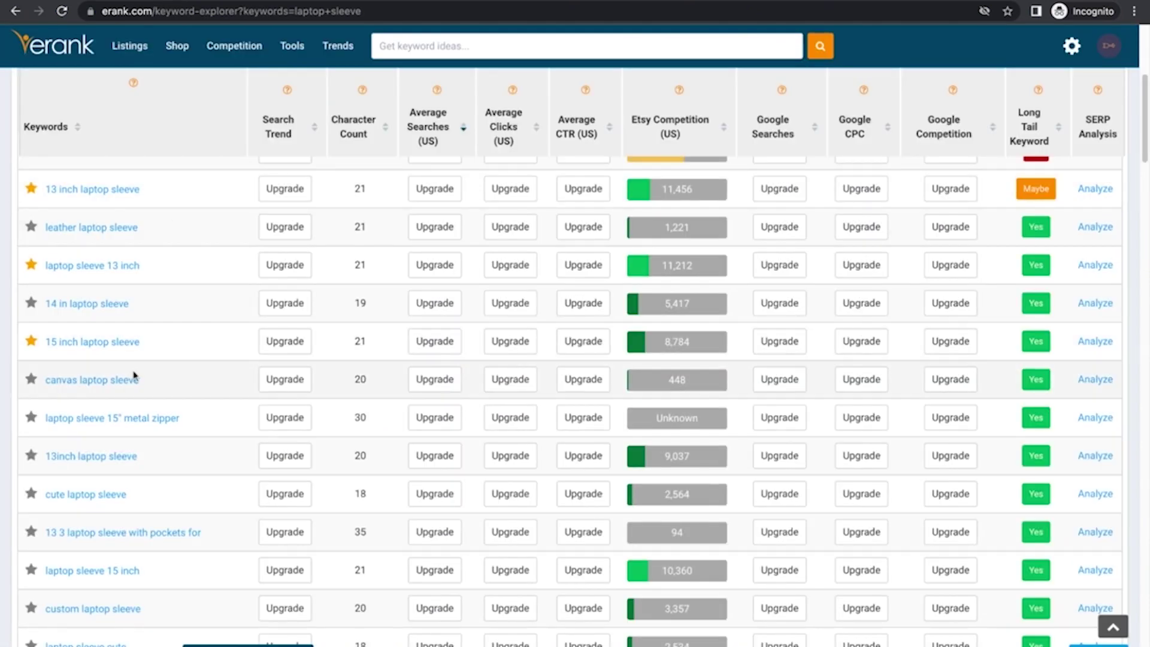
scroll(181, 420, down, 1)
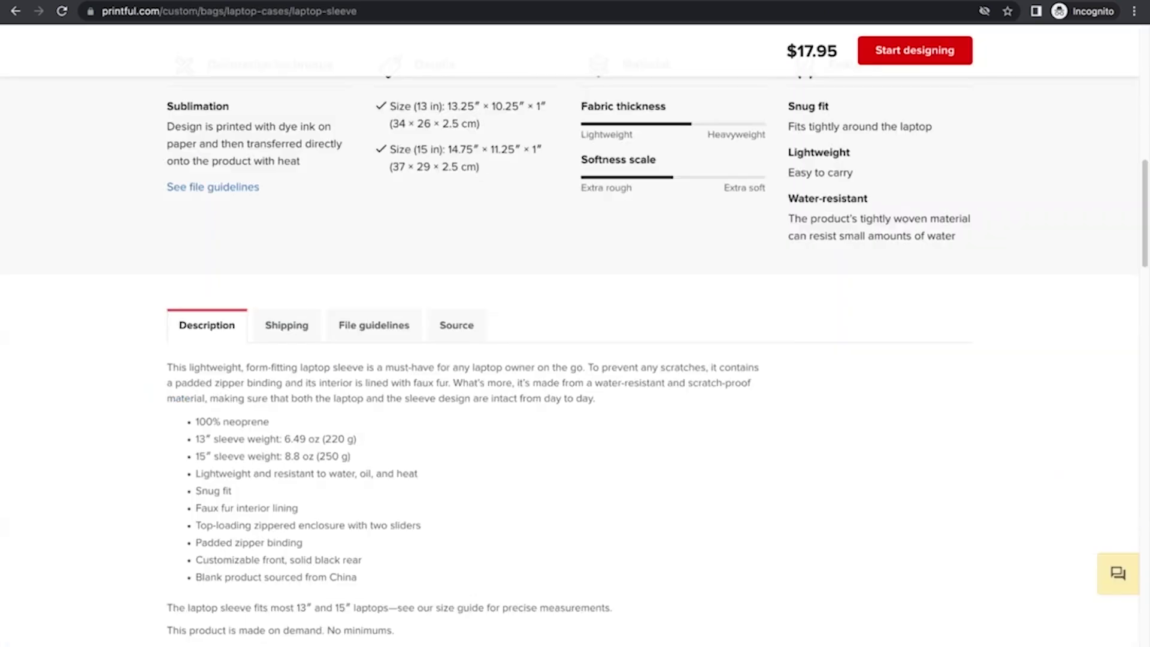
scroll(519, 343, down, 1)
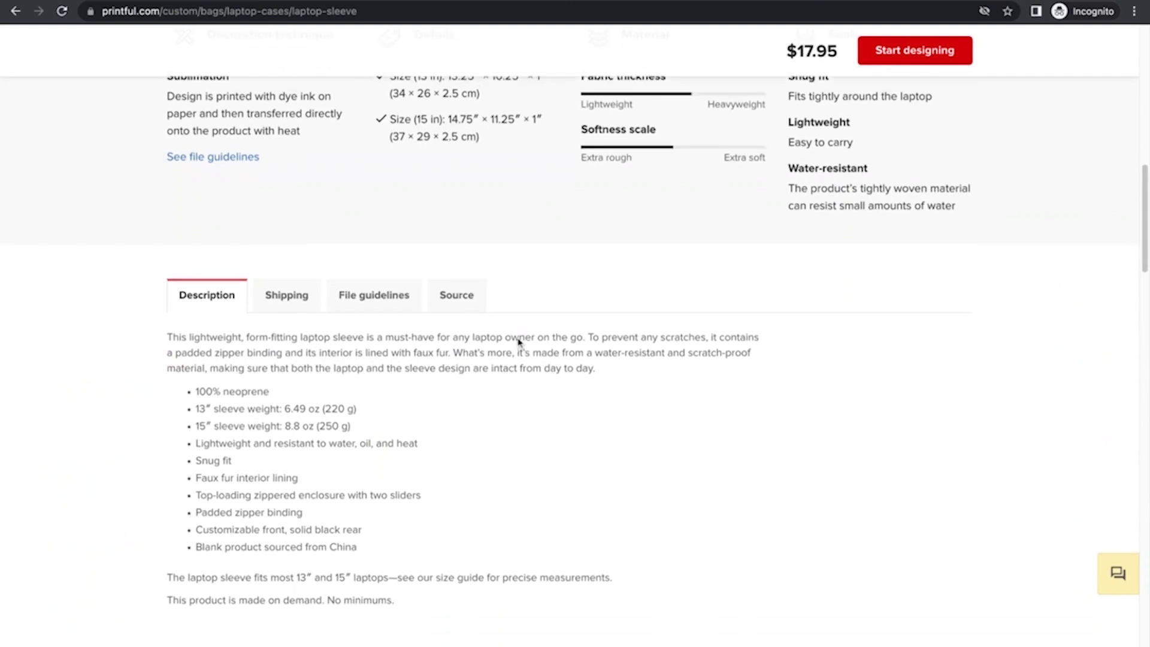
scroll(518, 343, down, 1)
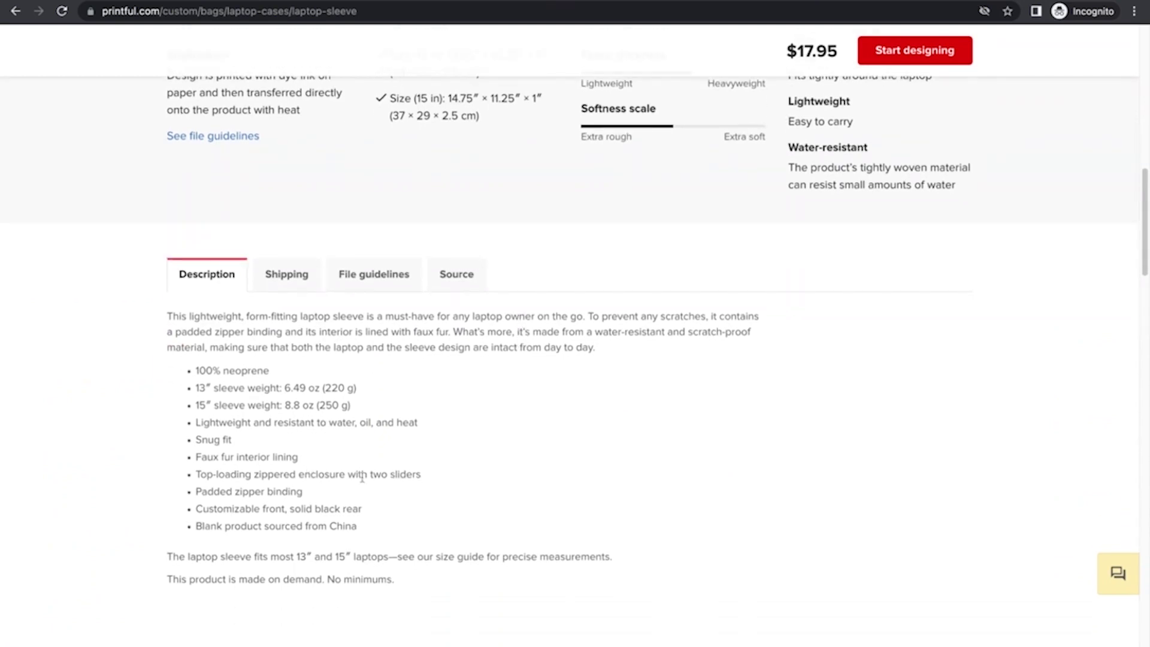
- View the Printful laptop sleeve's product photos of the open interior and the zipper close-up
scroll(557, 465, up, 10)
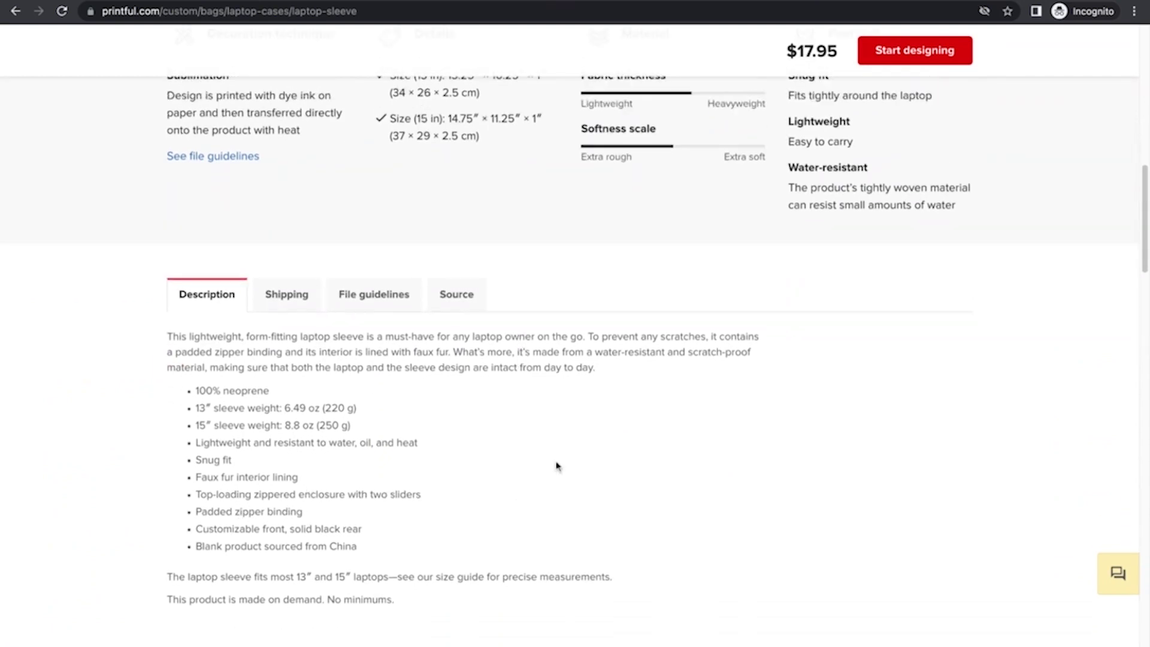
scroll(557, 466, up, 1)
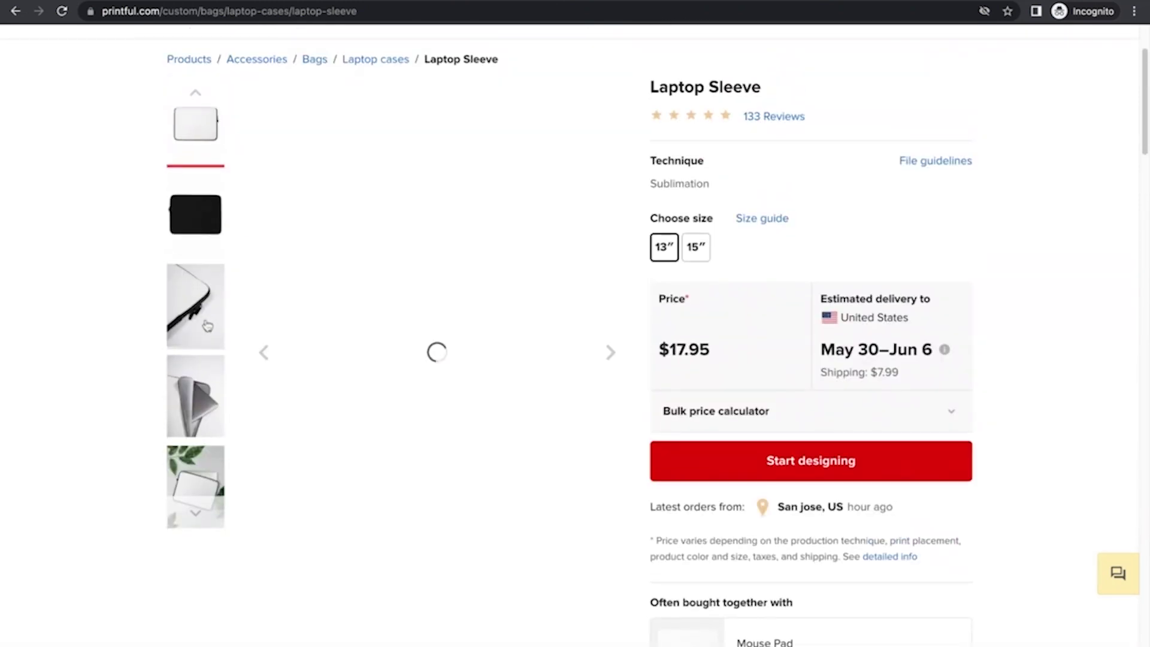
click(204, 373)
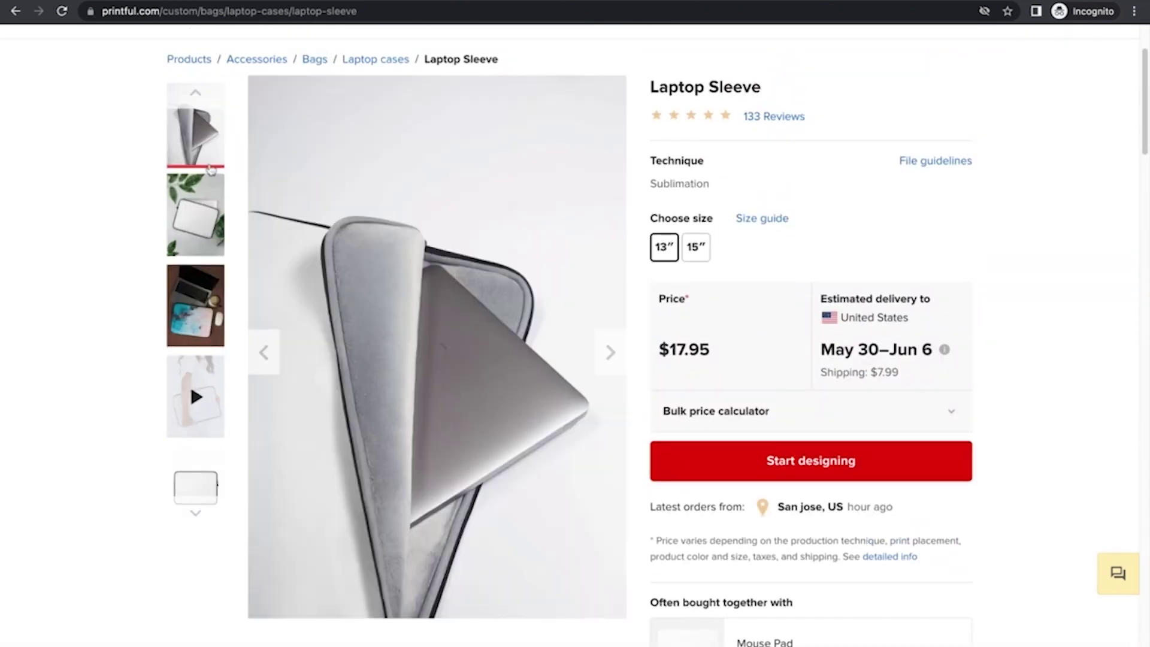
scroll(210, 157, up, 2)
mouse_move(209, 156)
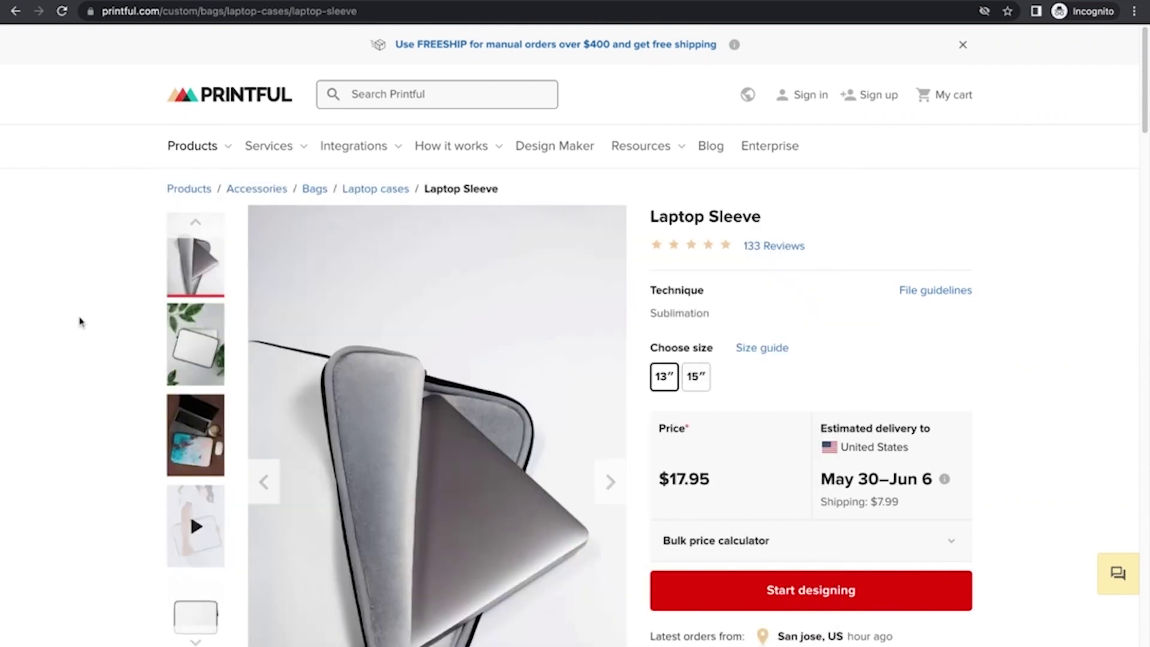
click(187, 293)
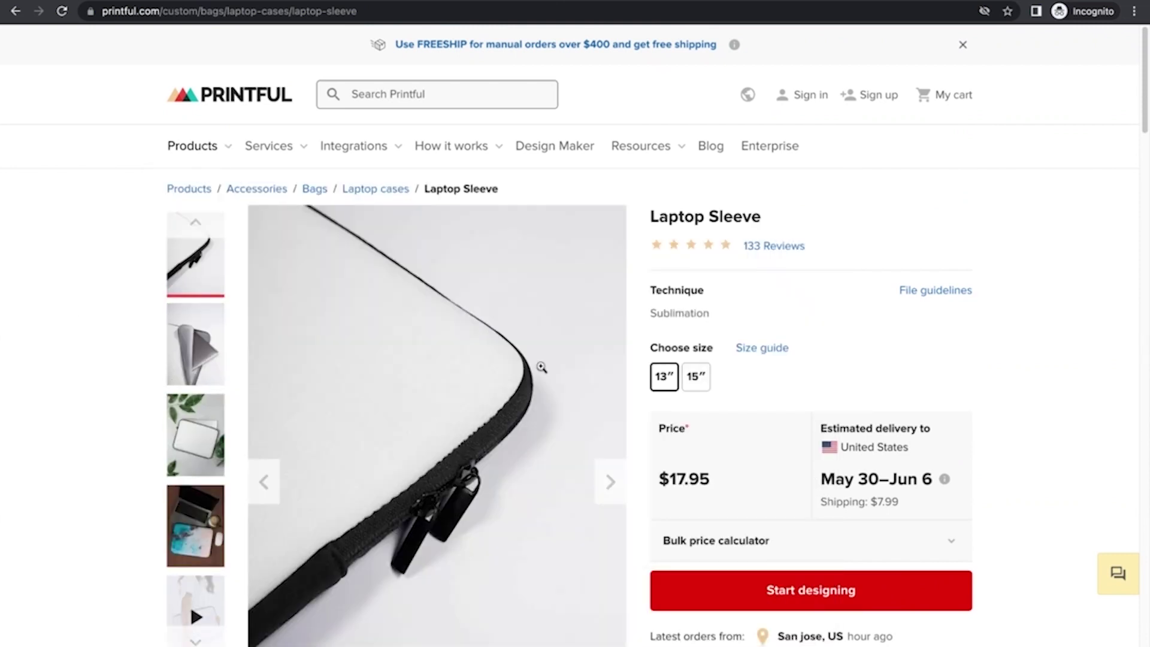
- Back in eRank, add "laptop sleeve 15" metal zipper" to the keyword list and try adding "13inch laptop sleeve"
click(931, 4)
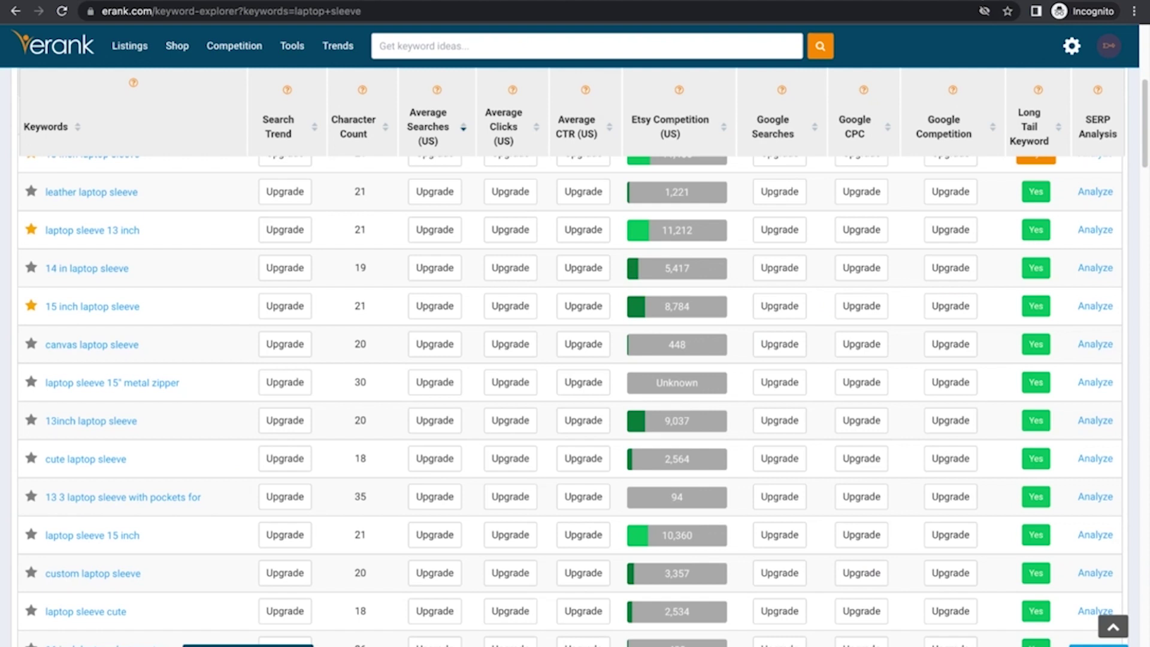
click(31, 384)
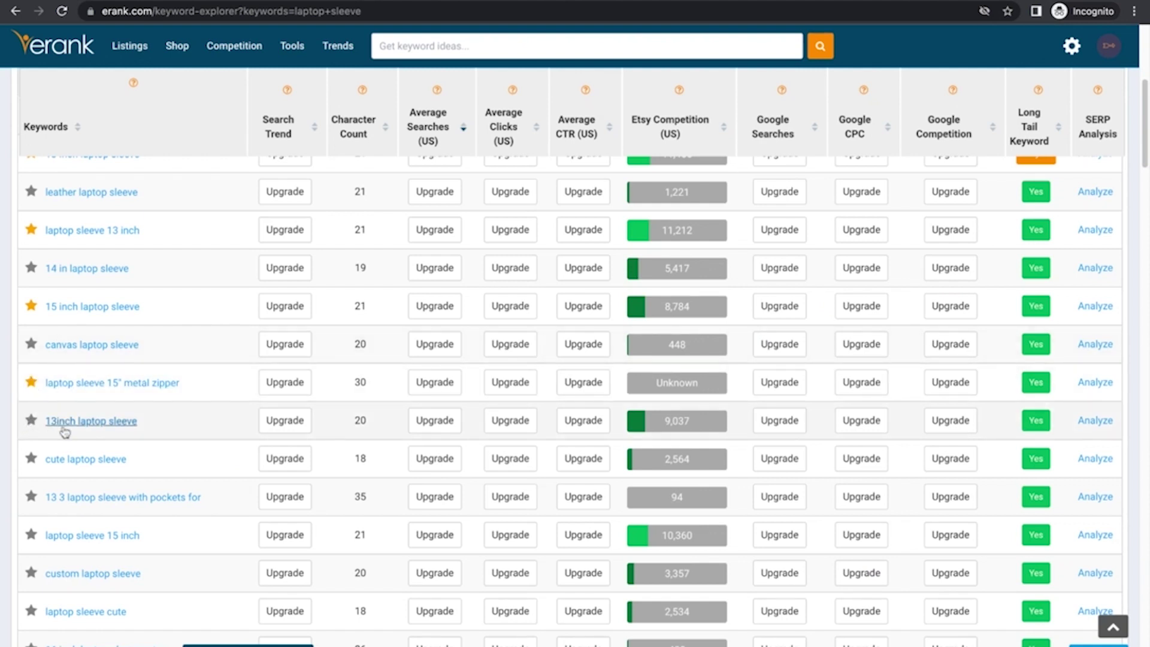
click(32, 421)
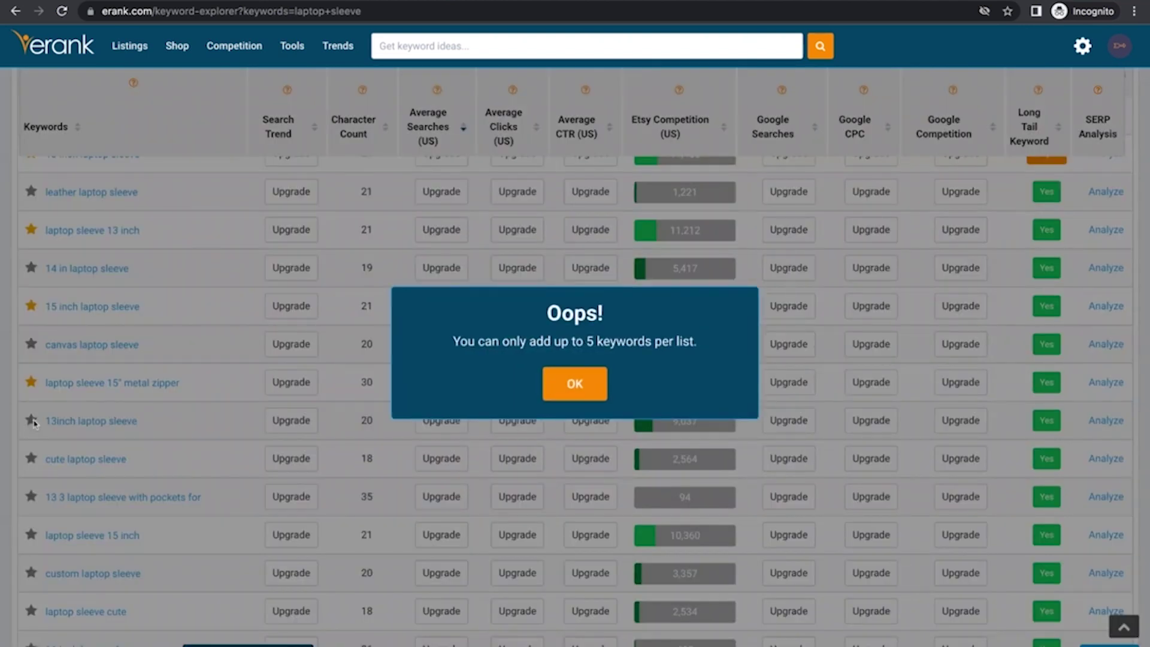
click(598, 383)
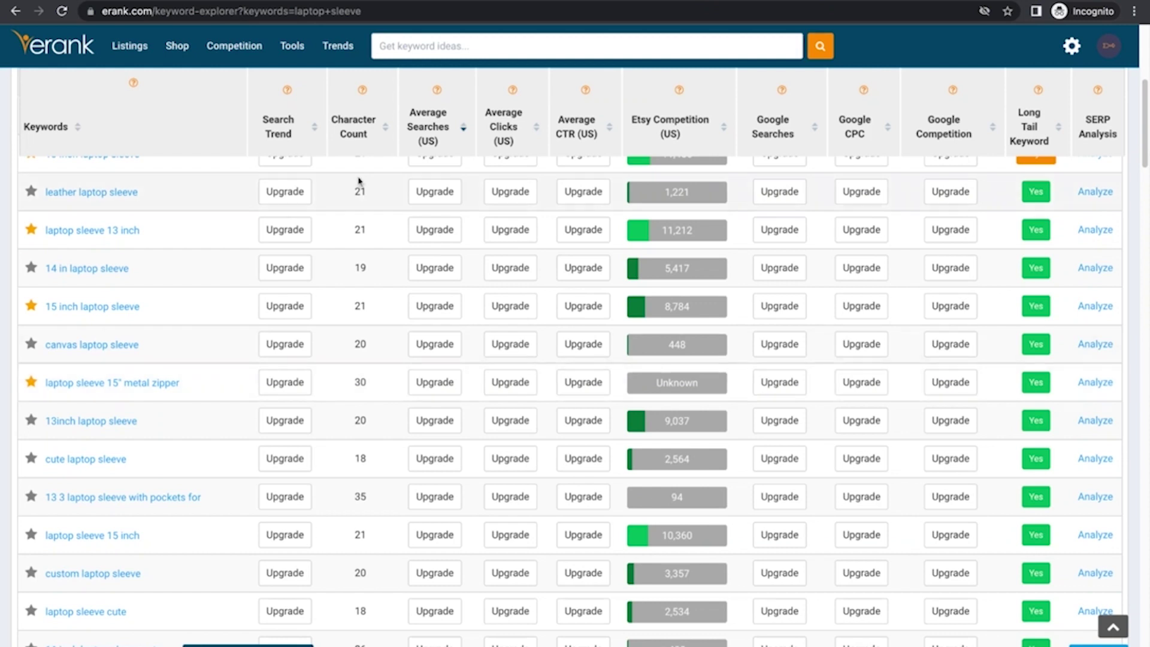
scroll(167, 495, down, 3)
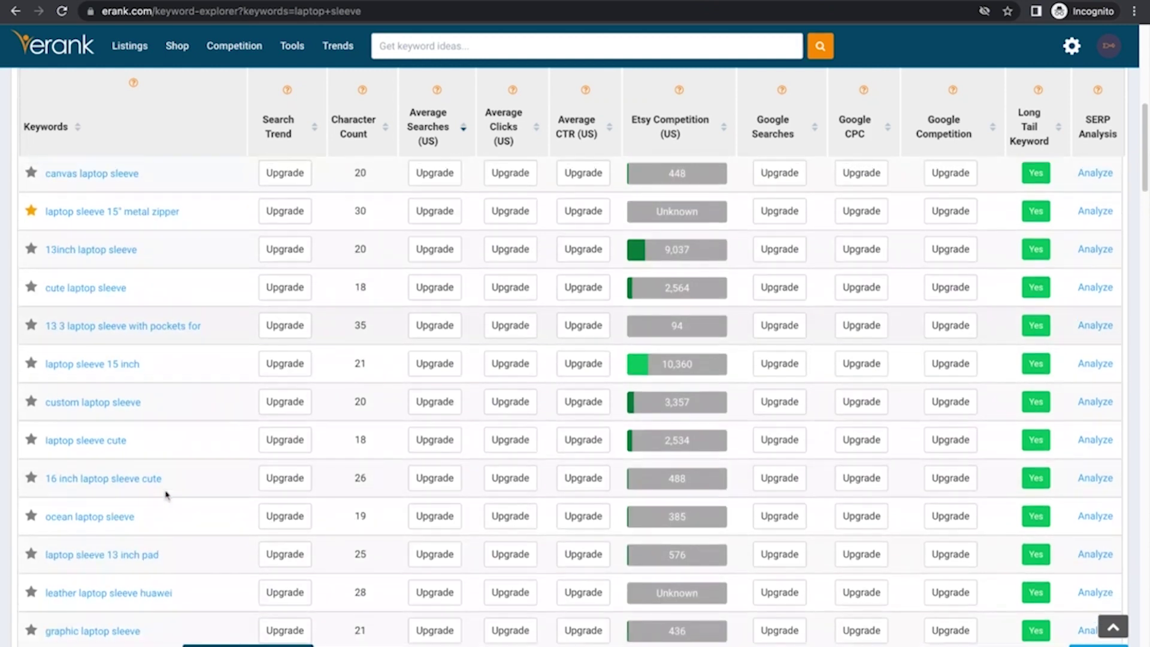
scroll(166, 495, up, 3)
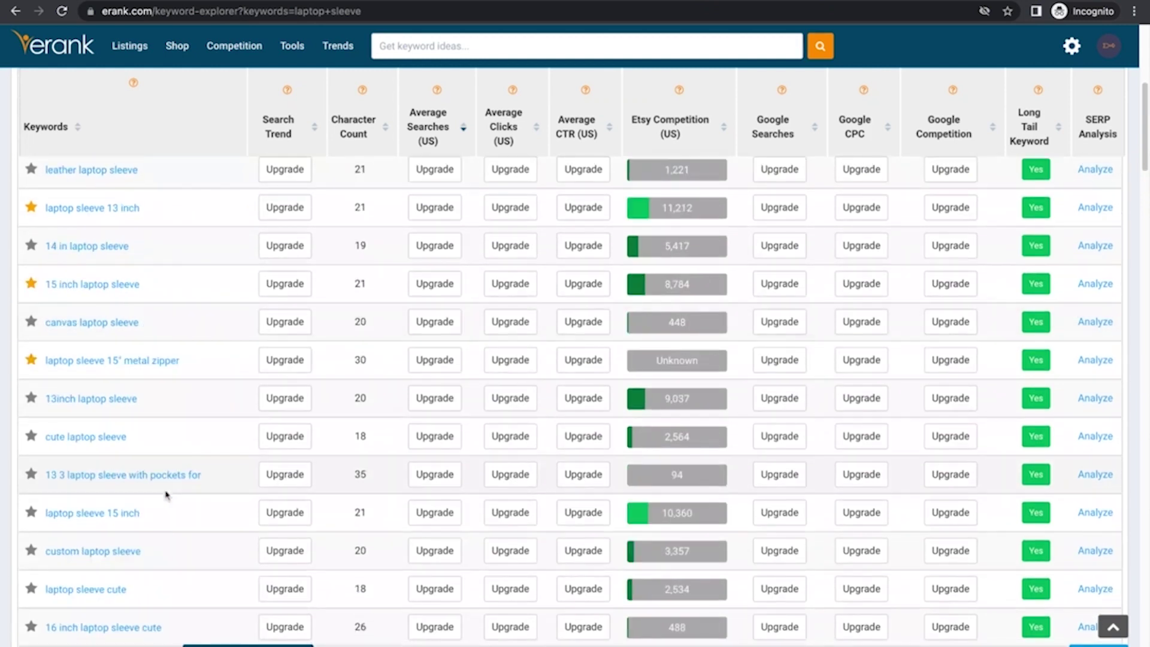
click(279, 331)
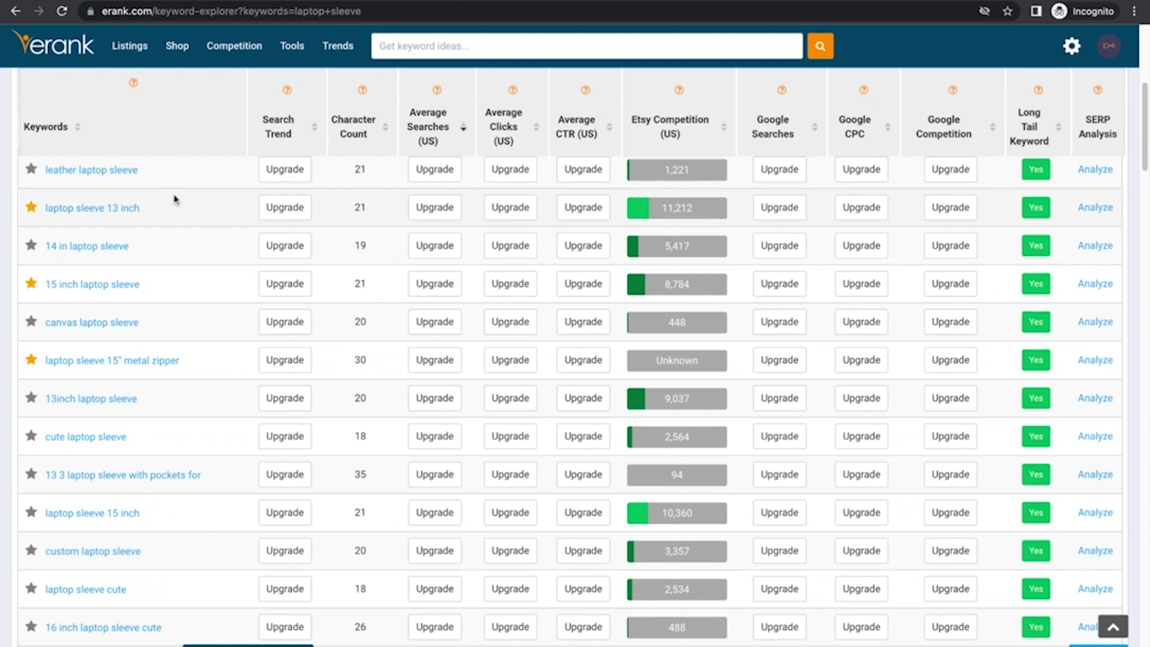
scroll(174, 198, up, 4)
scroll(174, 198, down, 2)
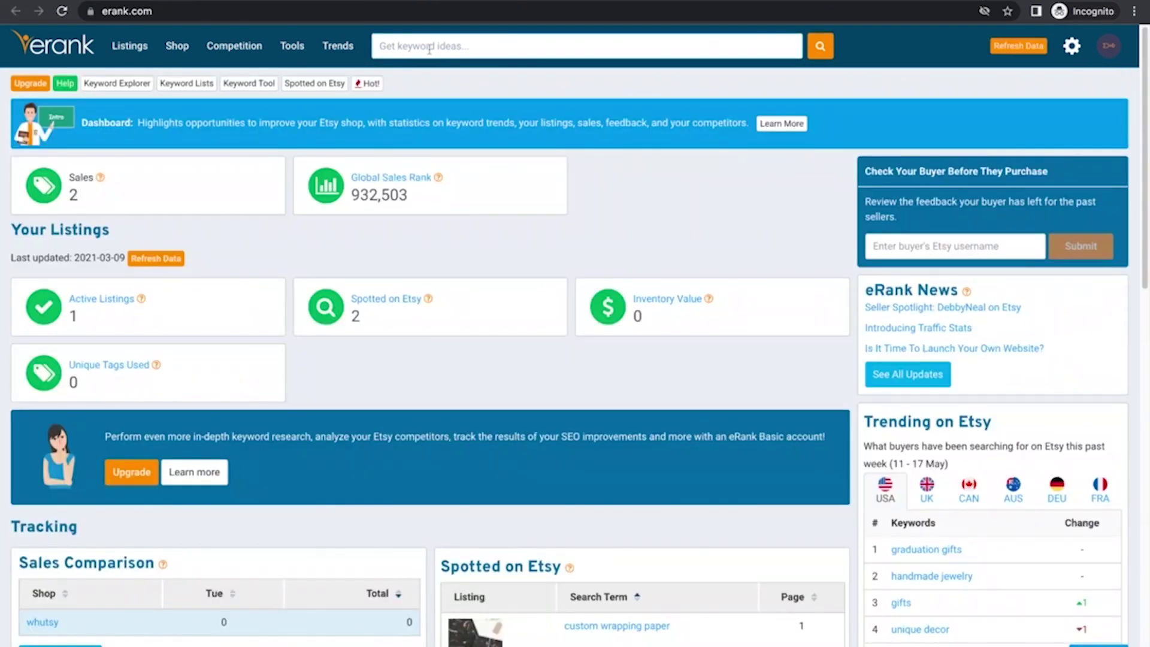
- Search eRank for keyword ideas using "Dalmatian"
text(dslmation)
key(BackSpace)
key(BackSpace)
key(BackSpace)
key(BackSpace)
key(BackSpace)
text(almation)
double_click(413, 44)
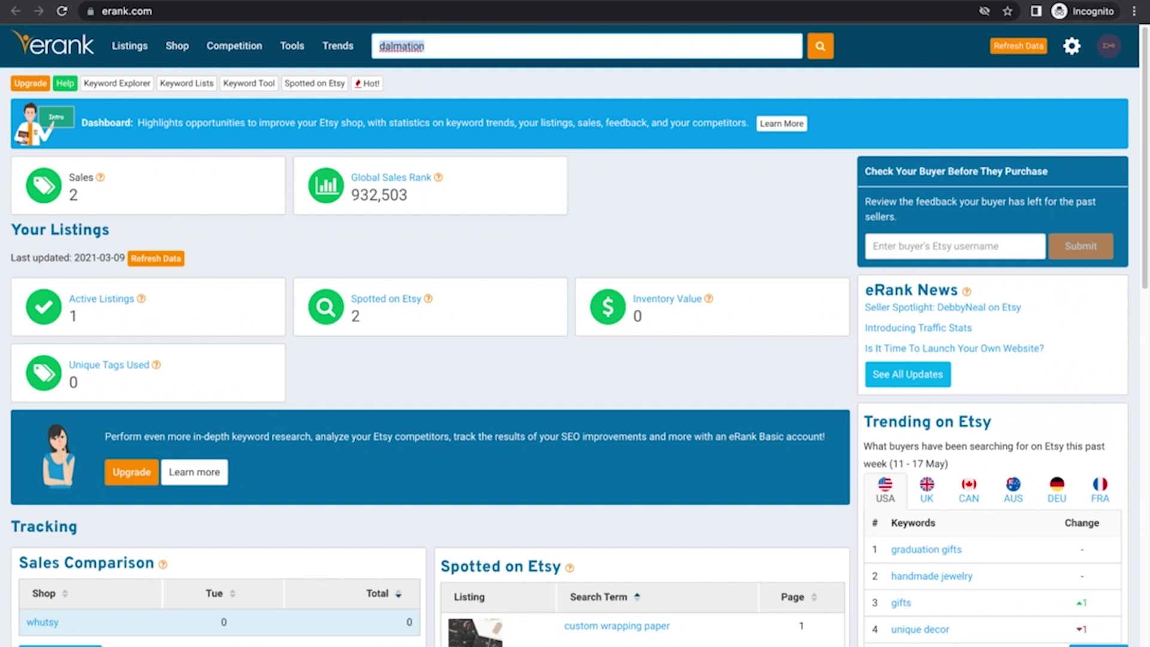
text(Dalmatian)
click(820, 50)
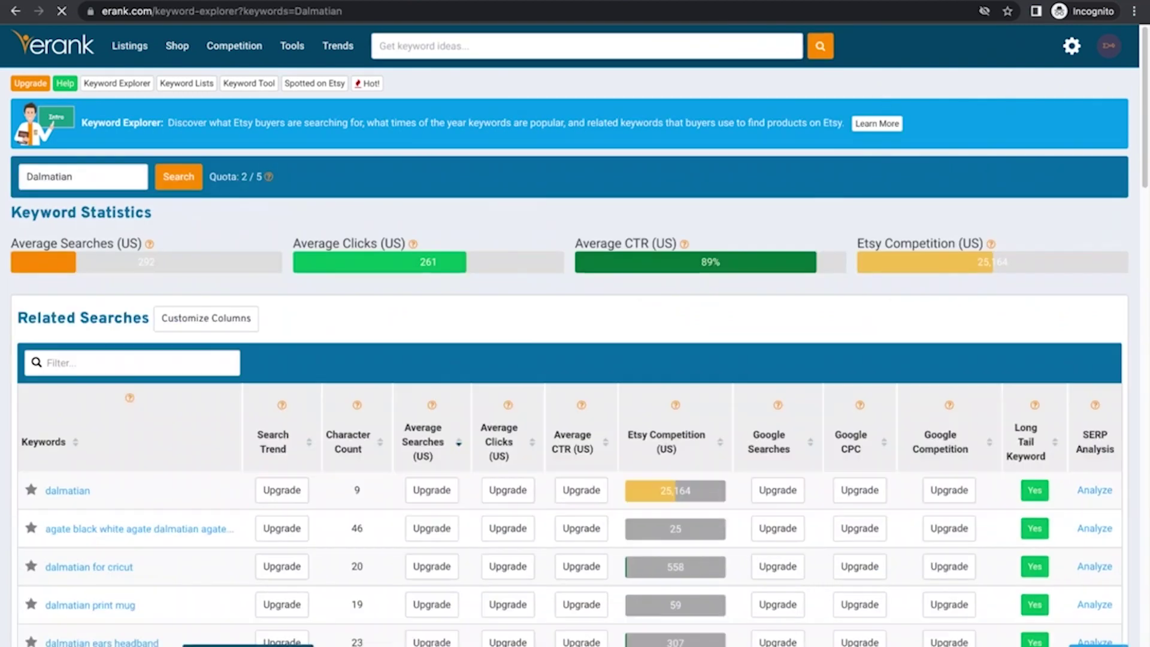
- Examine the Dalmatian related searches and its keyword statistics for average searches, clicks, CTR and Etsy competition
scroll(265, 374, down, 3)
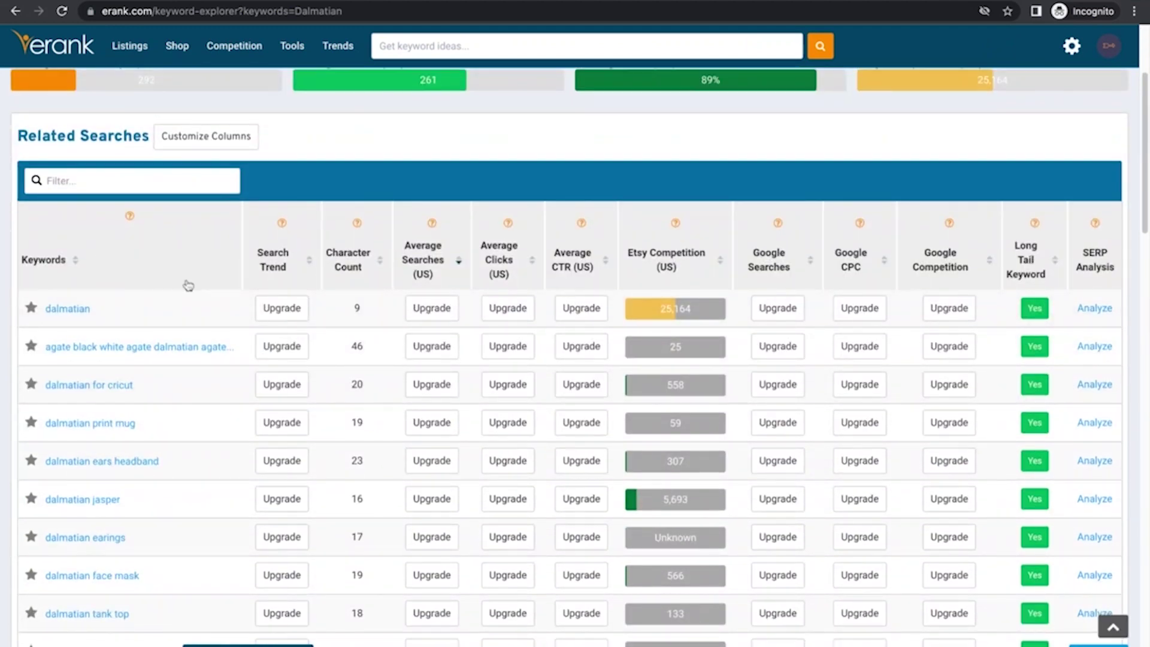
scroll(188, 286, down, 1)
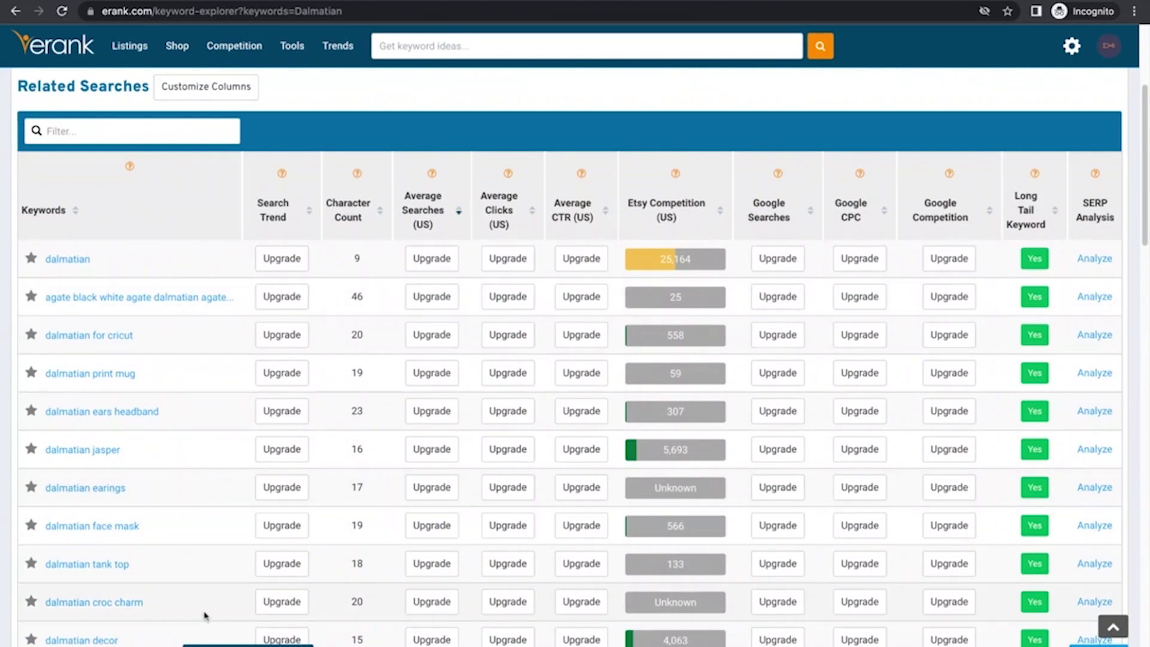
scroll(205, 617, up, 2)
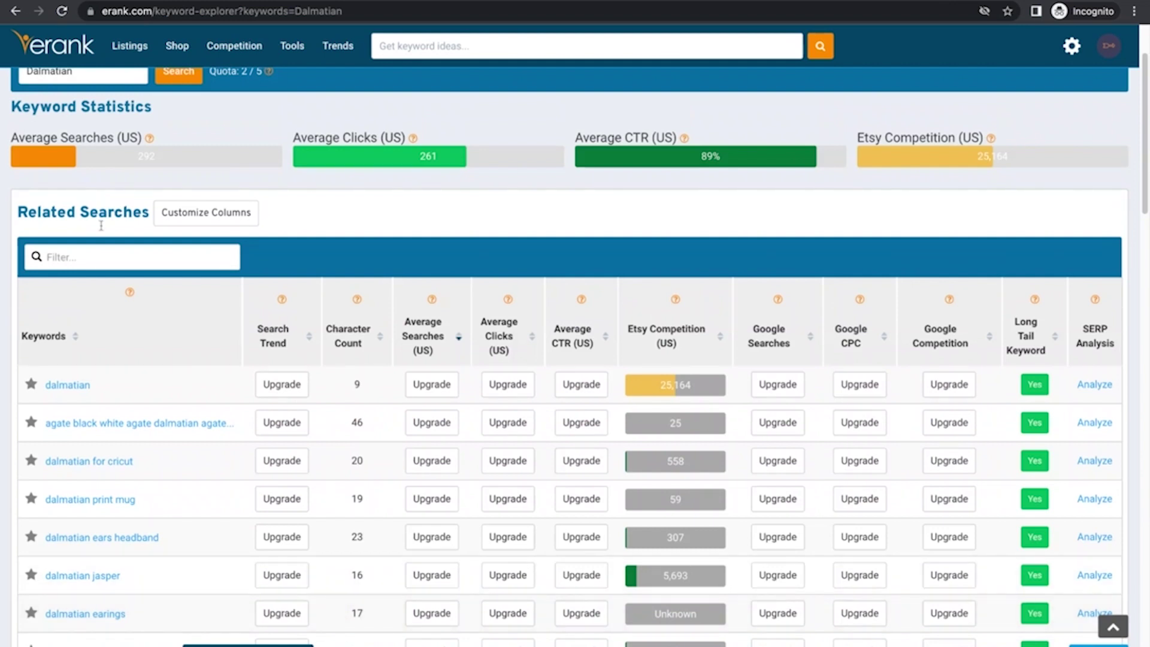
double_click(158, 156)
drag(426, 161, 466, 158)
double_click(686, 156)
drag(936, 185, 973, 157)
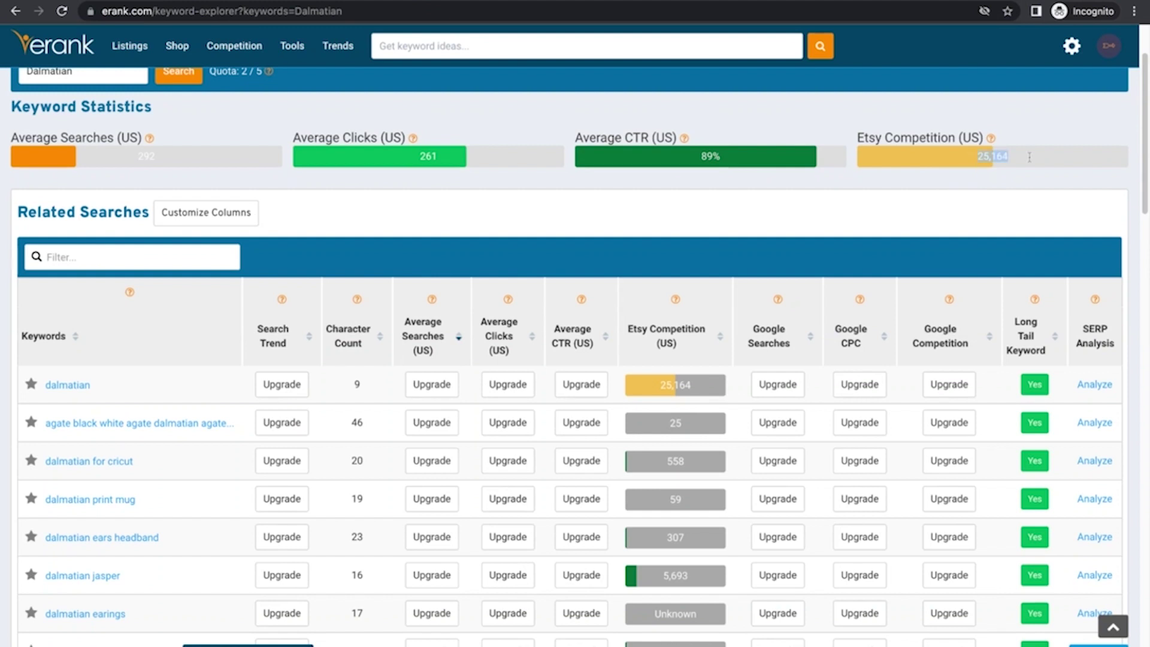
click(981, 180)
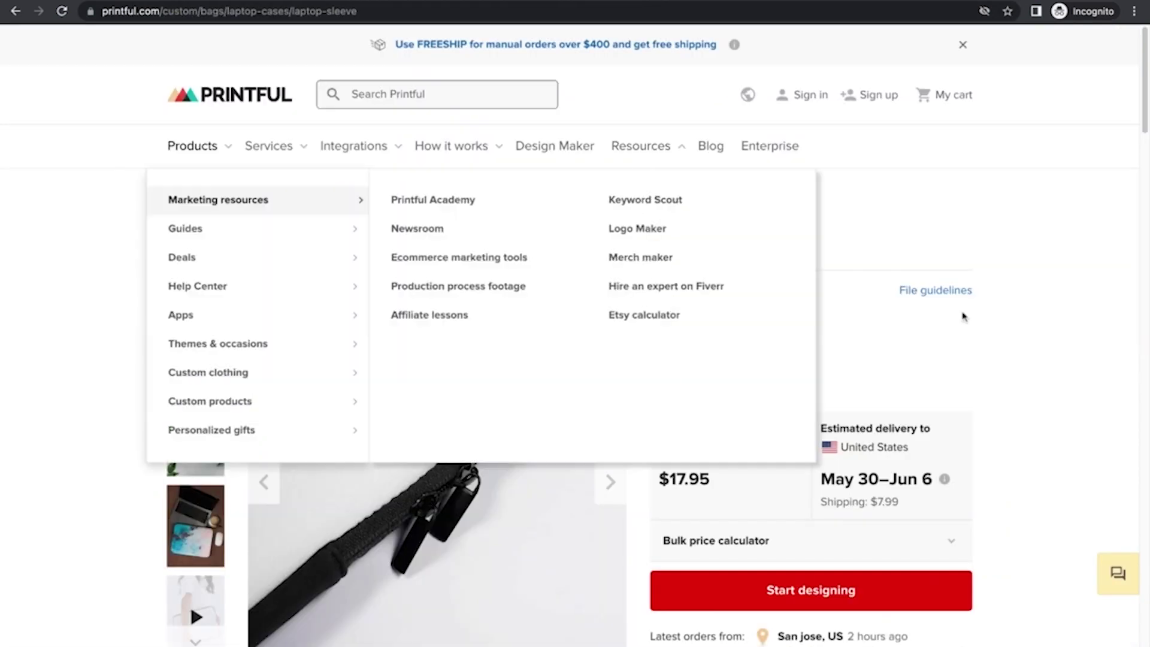
- Recheck the laptop sleeve's details on Printful and return to the workbook's Find Your Keywords page
scroll(965, 320, down, 12)
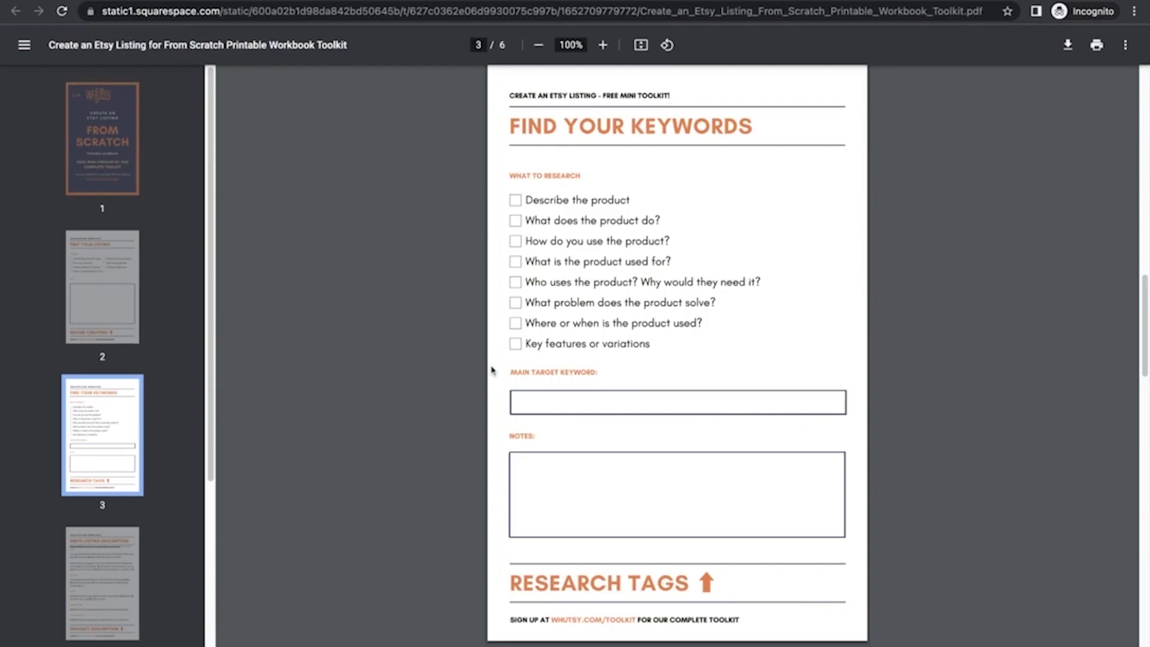
- Leave the workbook for the Dalmatian Laptop board in Milanote, add an empty note and enlarge it to a big writing area
scroll(677, 356, down, 10)
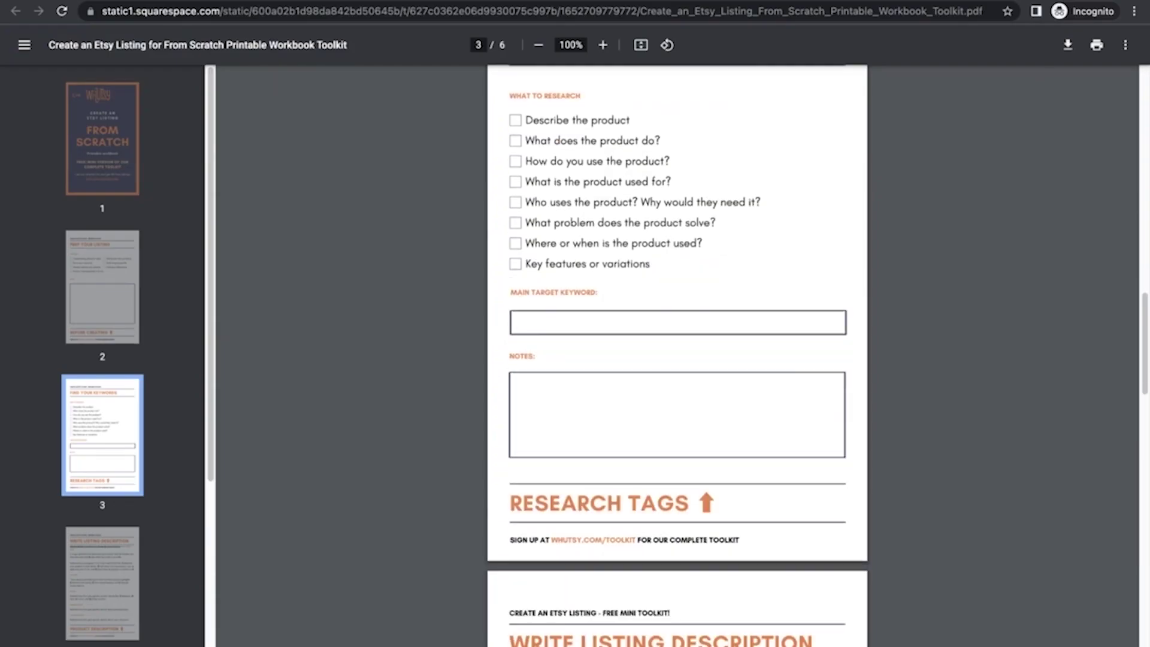
scroll(677, 356, down, 2)
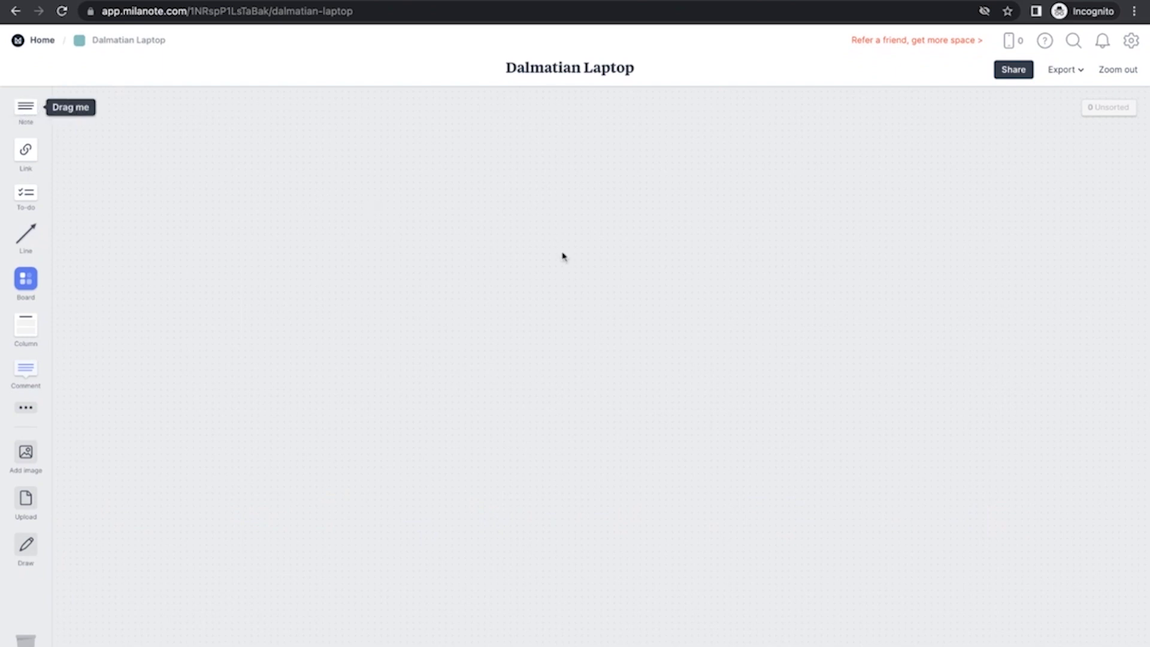
drag(27, 109, 427, 190)
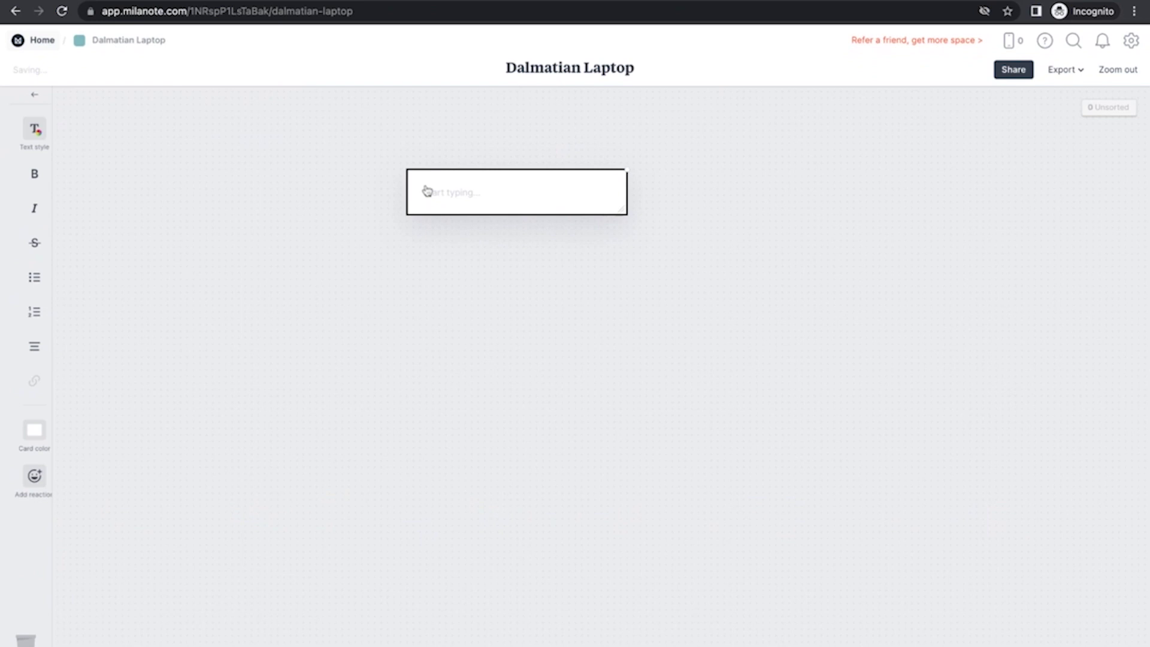
double_click(625, 215)
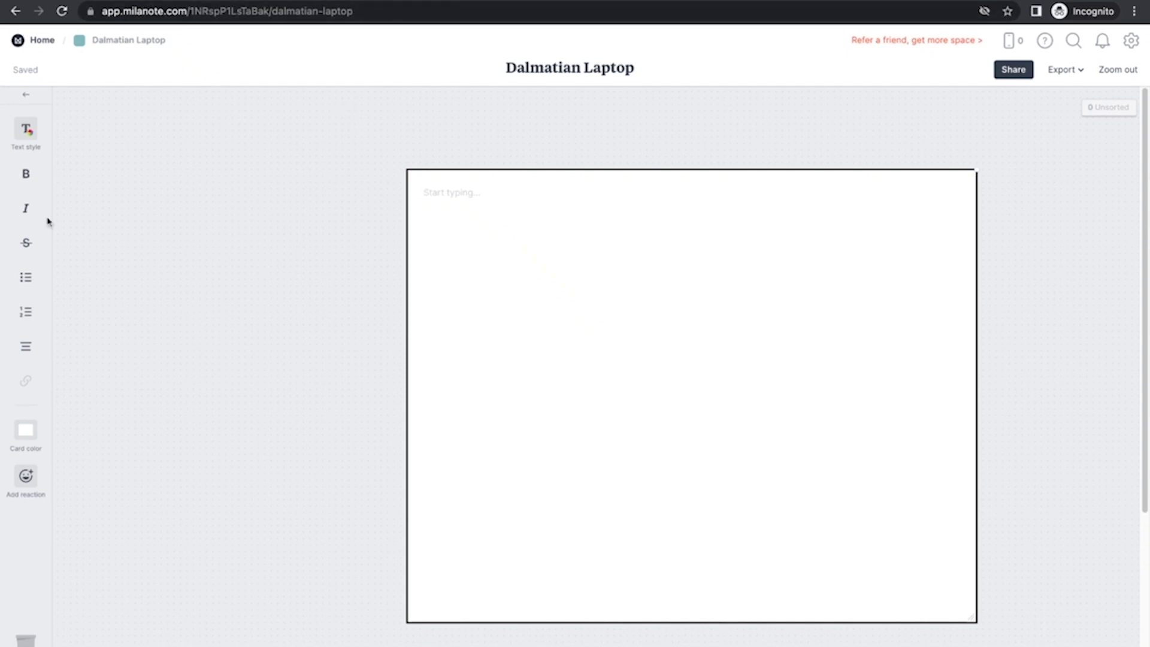
click(33, 99)
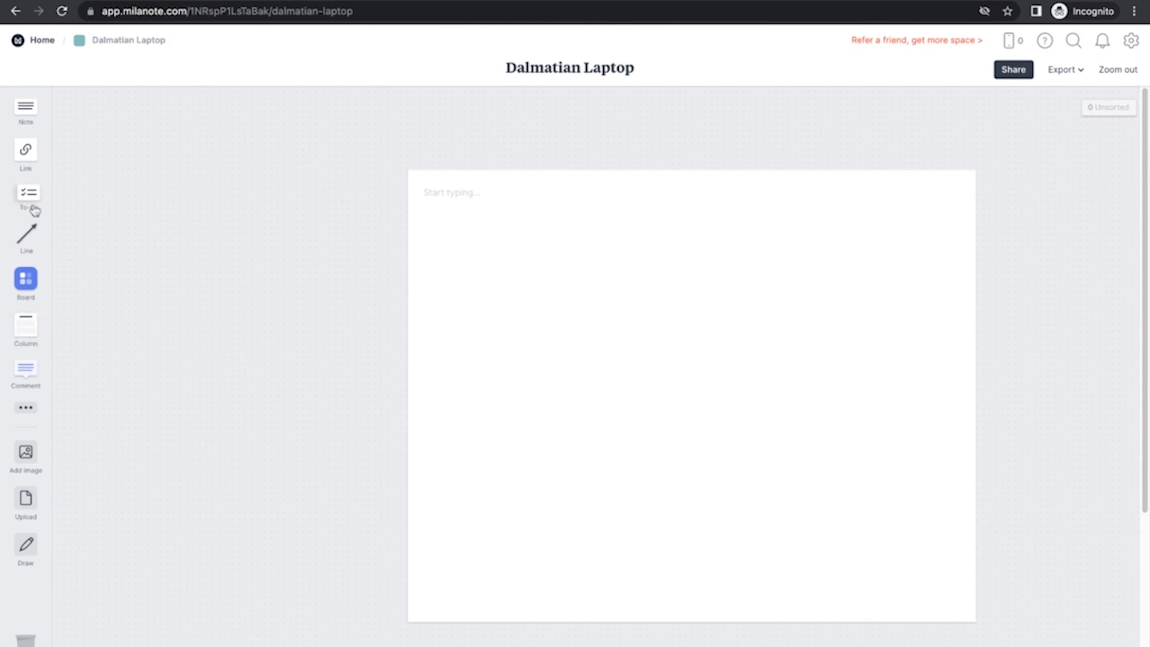
- Add an empty to-do list to the board beside the large note
drag(31, 201, 264, 204)
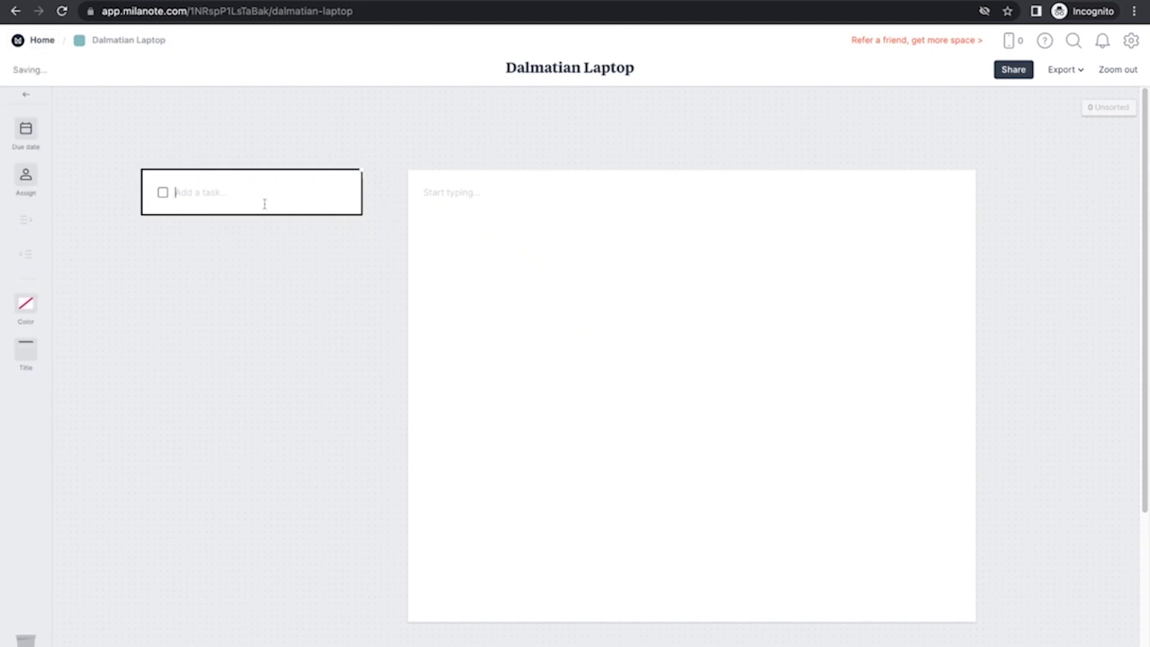
click(362, 218)
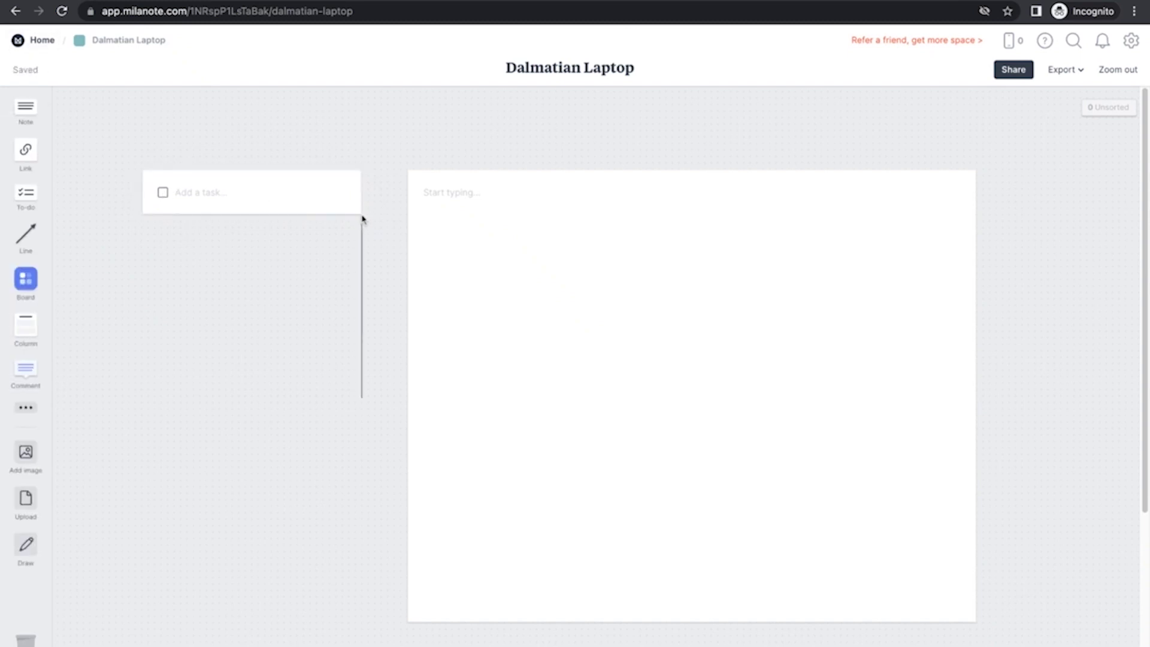
click(346, 191)
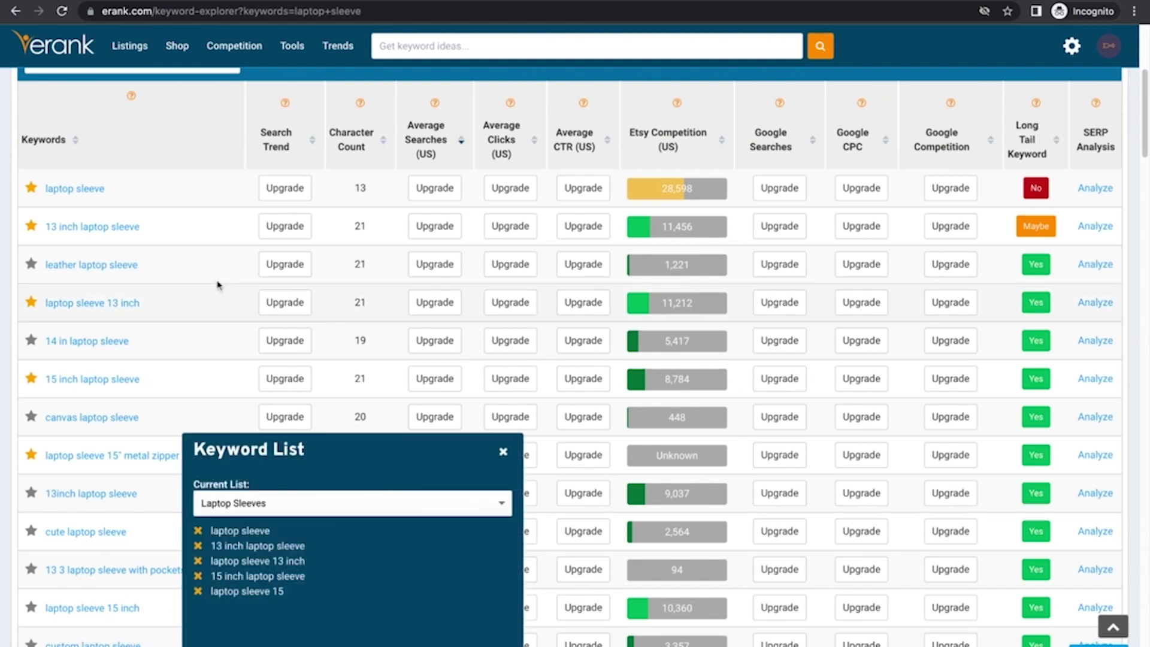
- Copy the saved Laptop Sleeves keywords, "laptop sleeve" through "laptop sleeve 15", from eRank into the Milanote to-do list as separate tasks
click(211, 133)
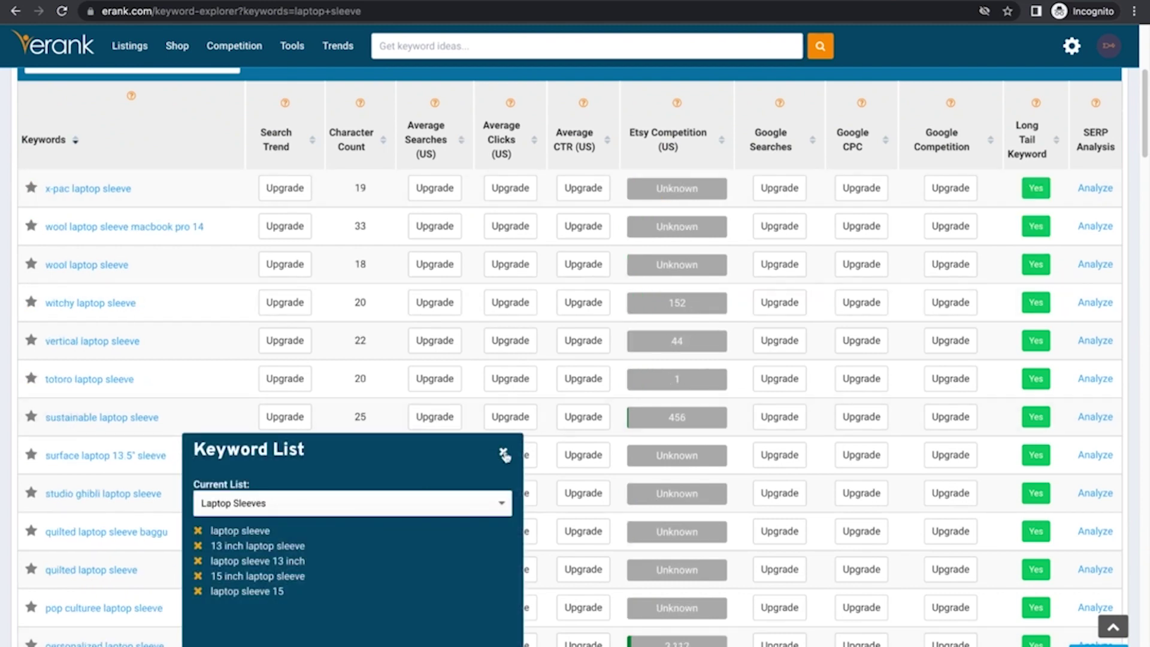
drag(277, 592, 214, 535)
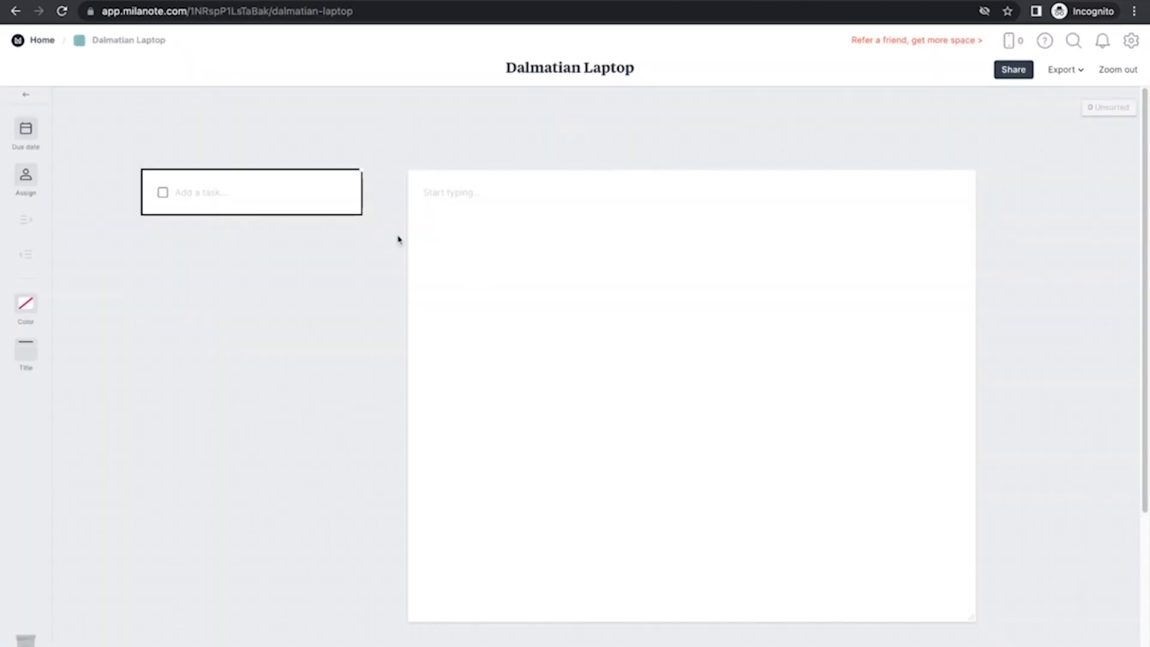
text(laptop sleeve 13 inch laptop sleeve laptop sleeve 13 inch 15 inch laptop sleeve laptop sleeve 15)
key(Return)
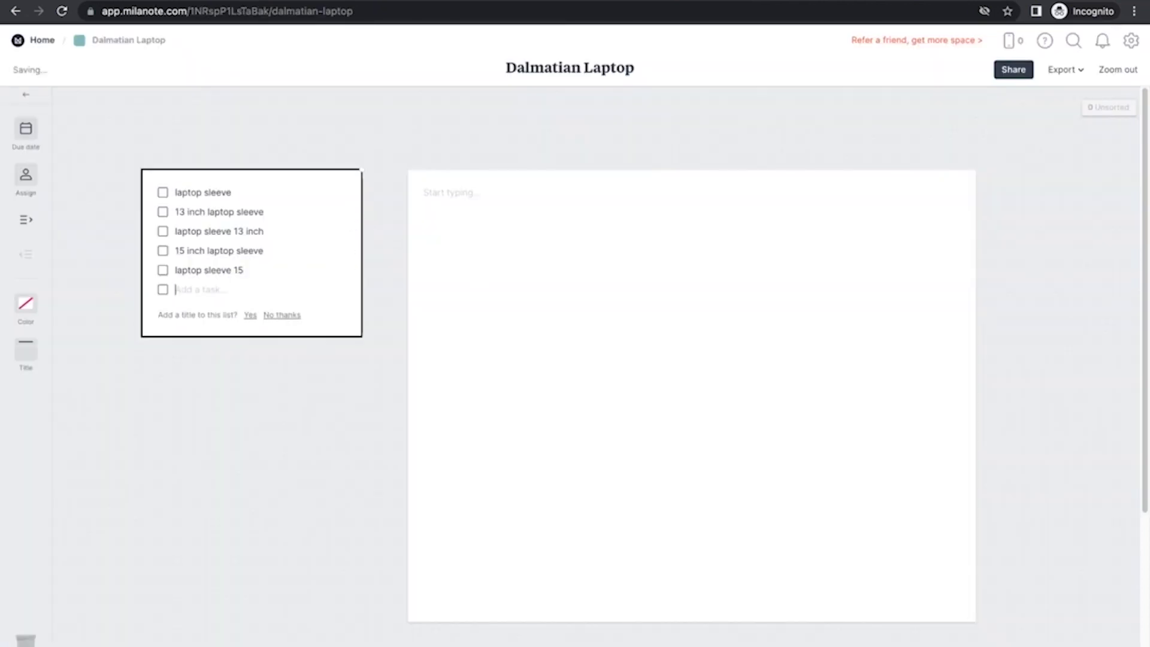
- Add "dalmatian" as the last task of the keyword list and shift the list slightly on the board
text(dalmatian)
click(190, 105)
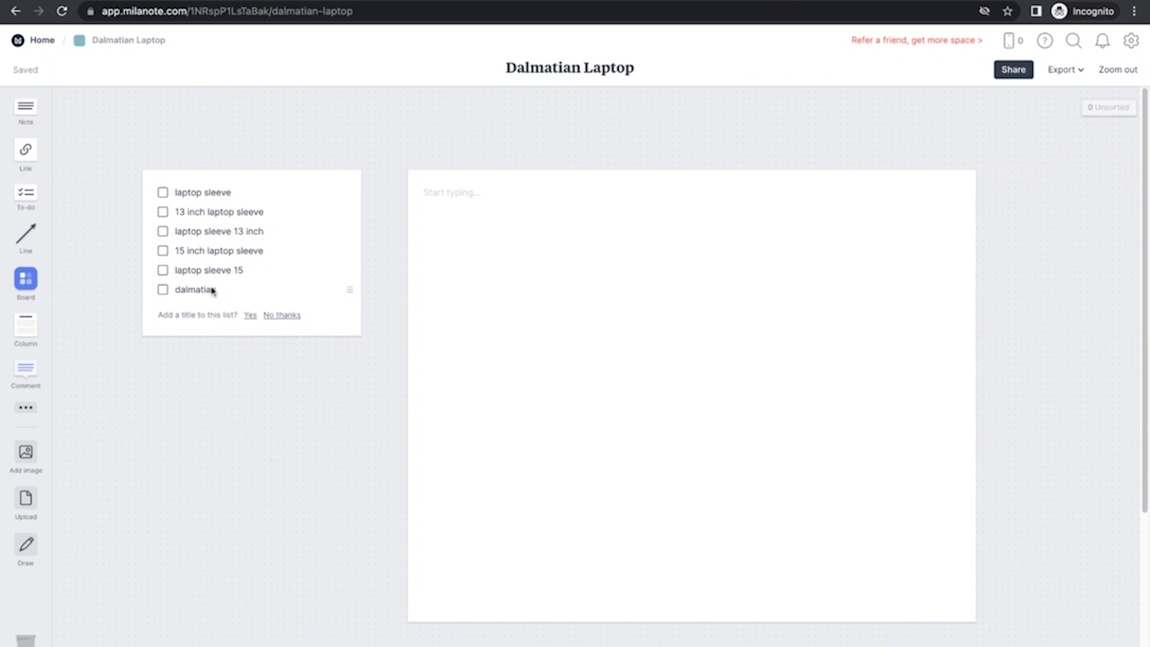
drag(218, 295, 221, 297)
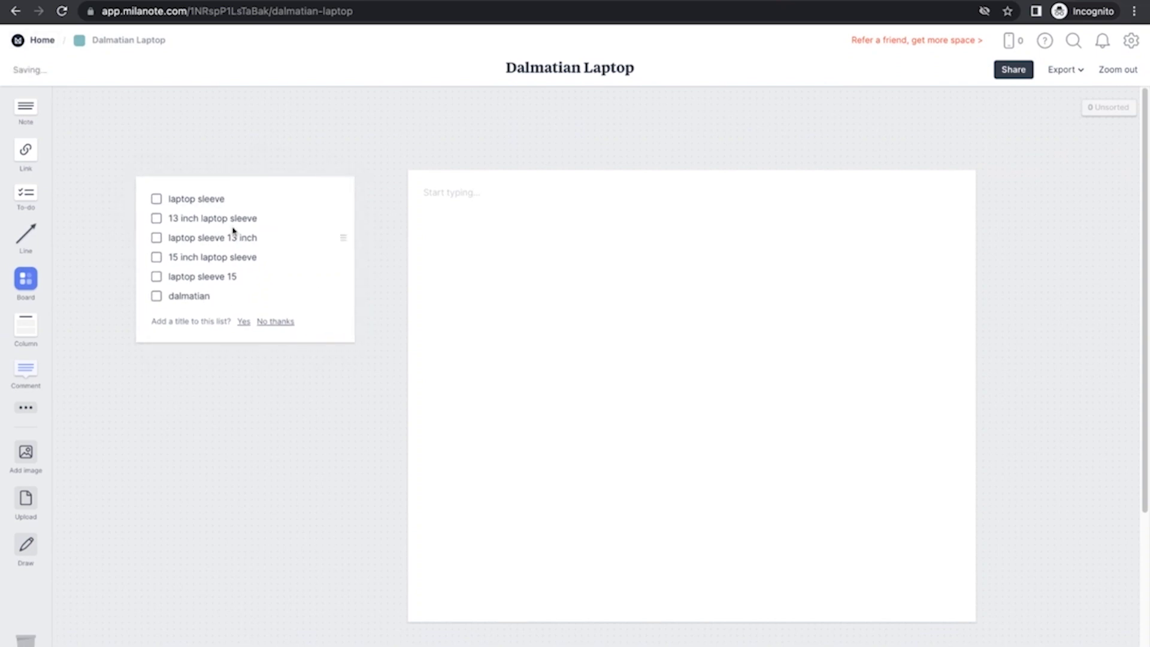
- Insert "dalmatian laptop sleeve" as a new first task above "laptop sleeve" in the keyword list
click(170, 202)
key(Home)
key(Return)
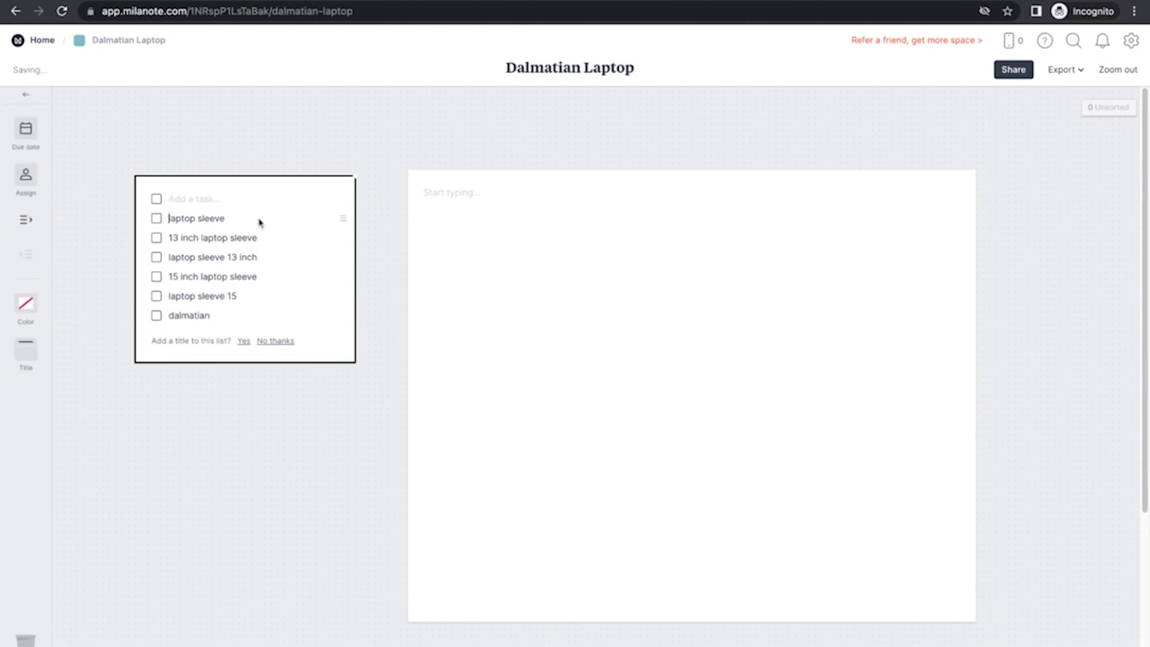
text(dalmatian lapto)
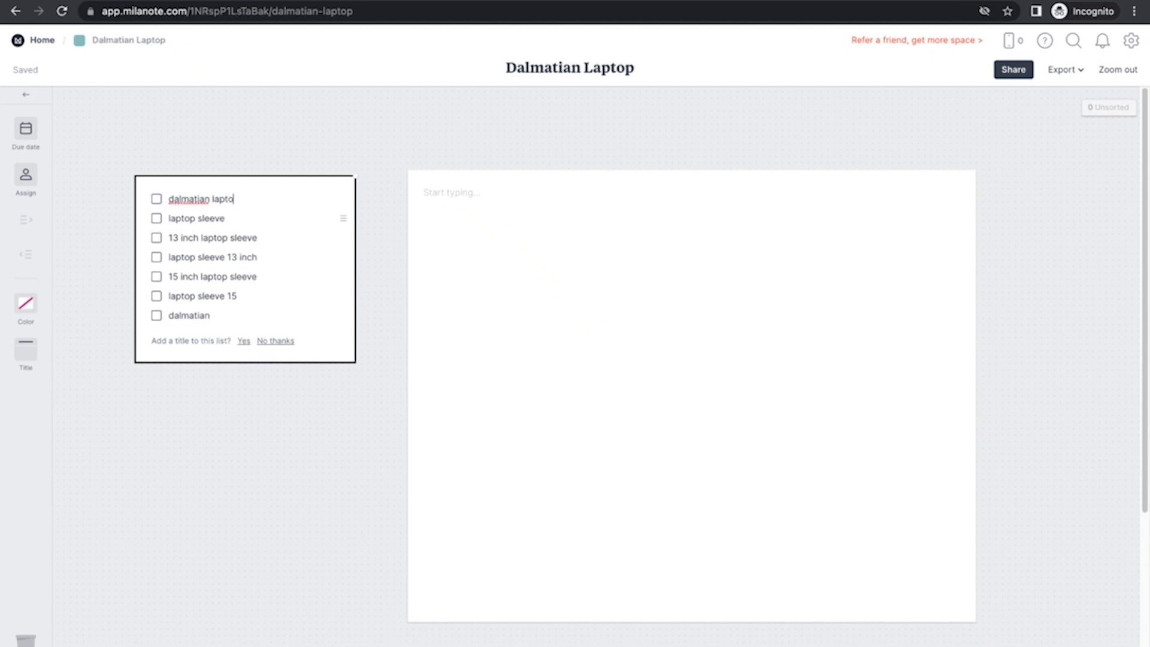
text(p sleeve)
click(324, 154)
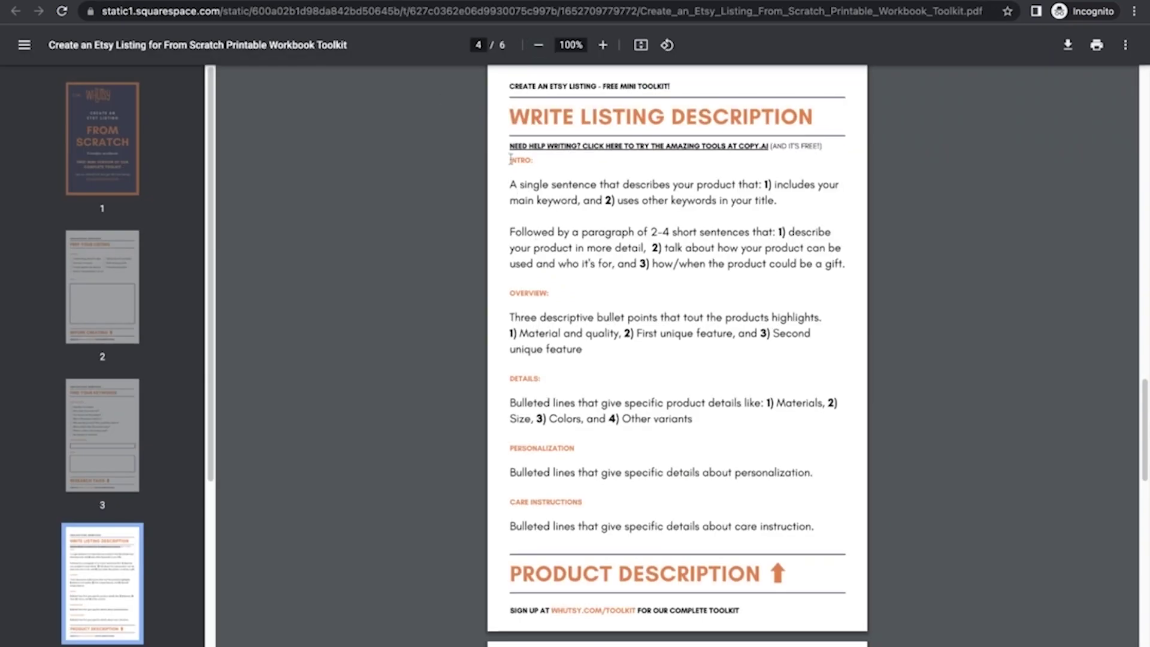
- Read the workbook's Write Listing Description page, covering the intro, overview, details, personalization and care instructions
drag(510, 184, 596, 185)
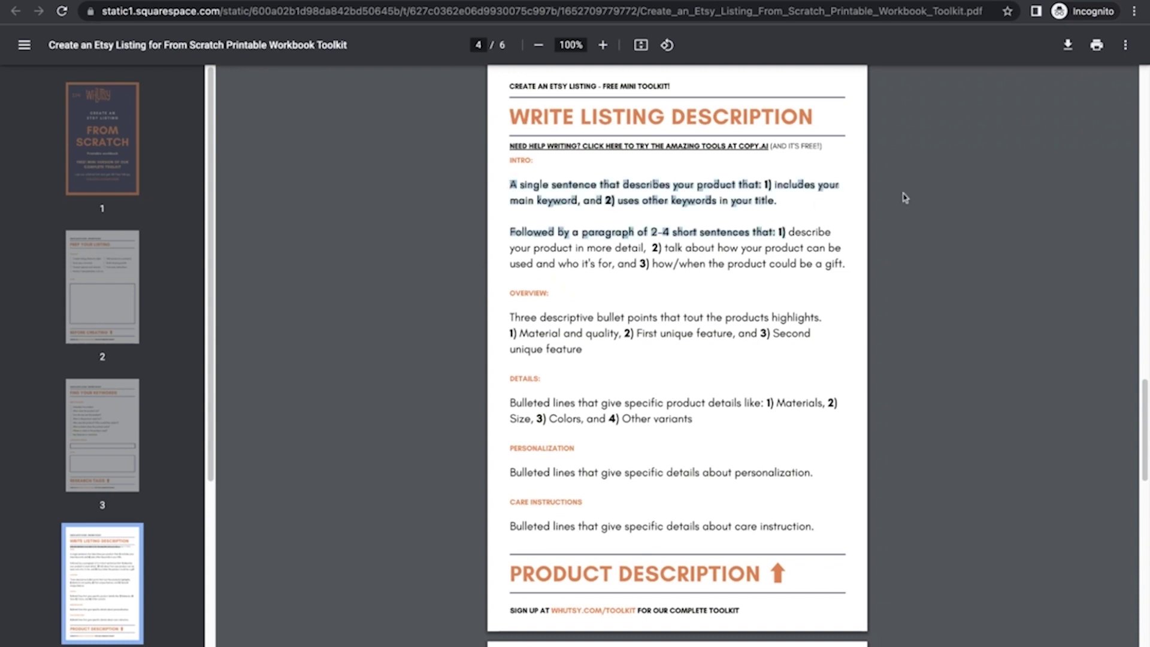
click(489, 181)
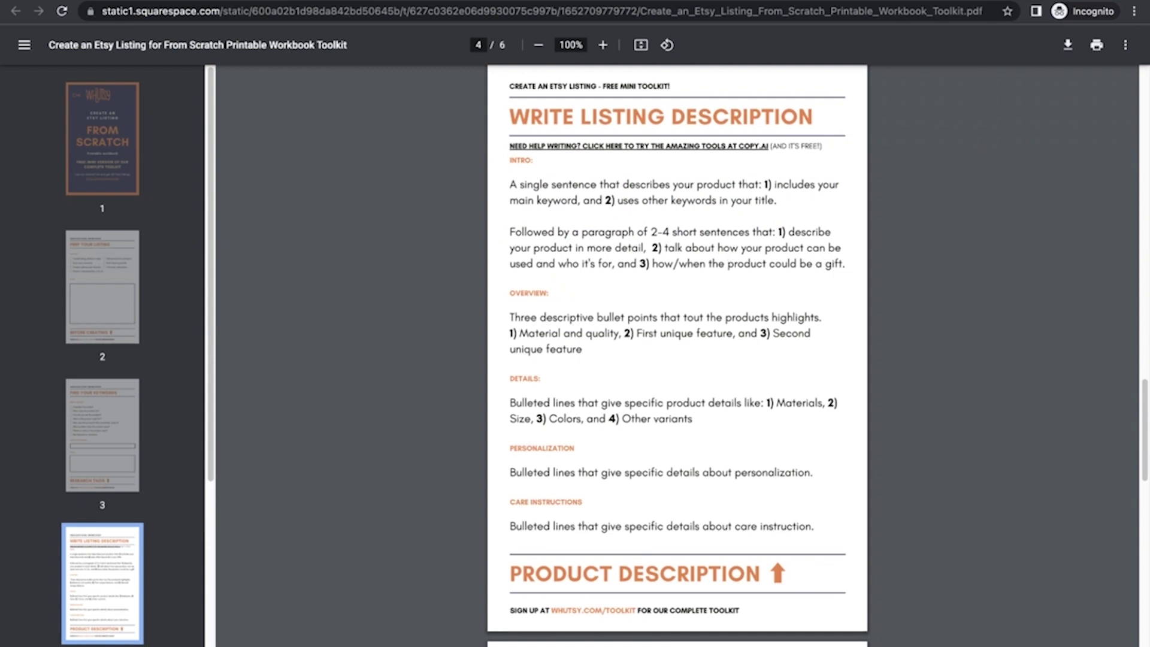
scroll(677, 353, up, 3)
scroll(677, 353, down, 8)
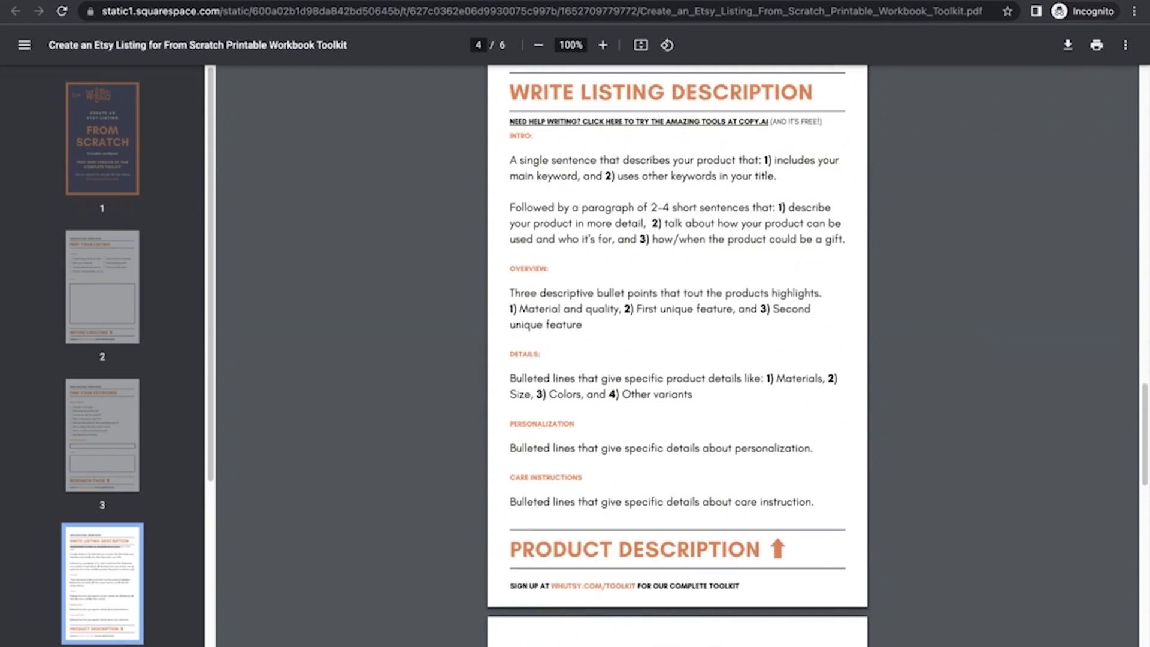
scroll(677, 353, up, 7)
scroll(677, 354, down, 2)
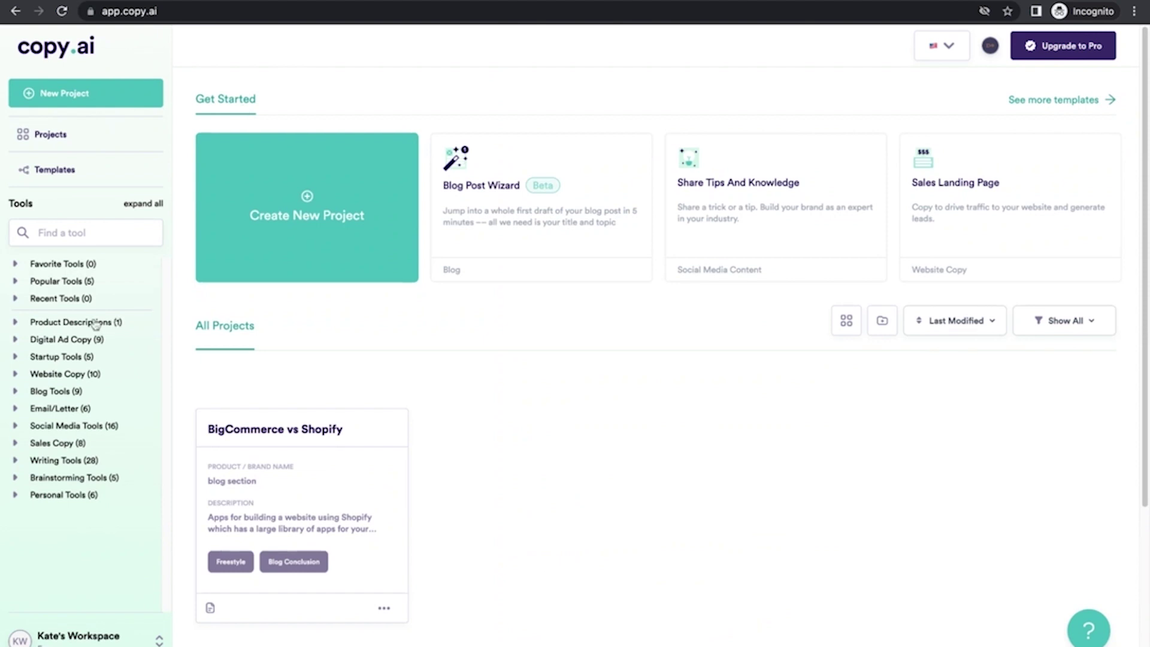
- In Copy.ai, start a new project with the Product Descriptions tool and title it "Dalmatian Laptop Sleeve"
click(43, 326)
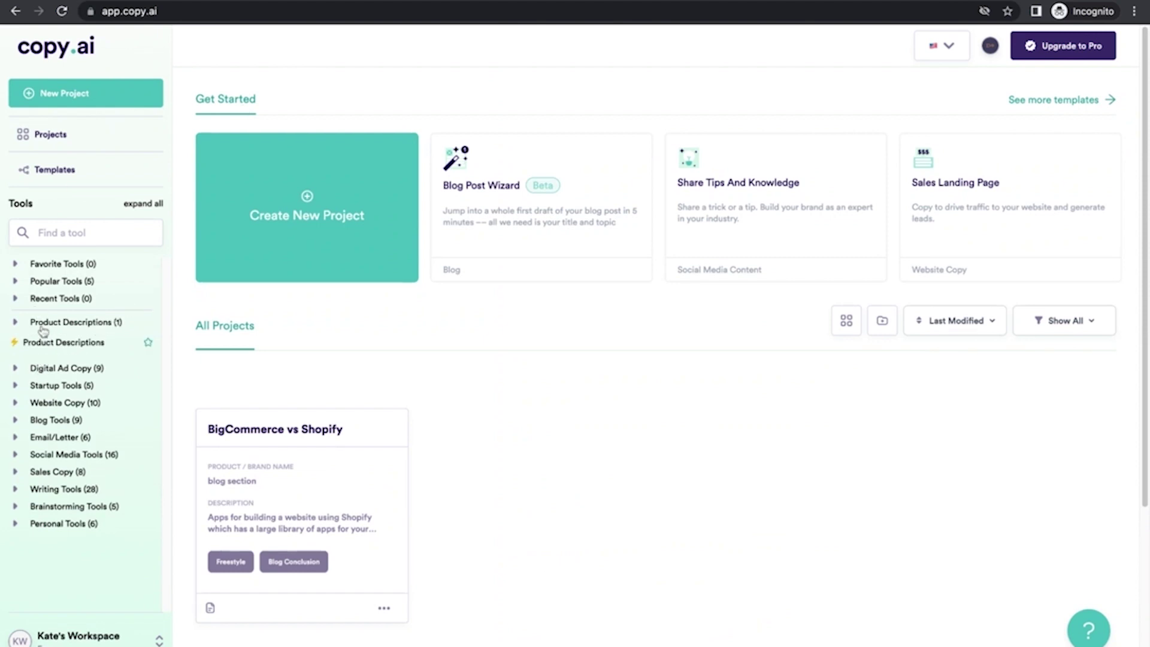
click(46, 346)
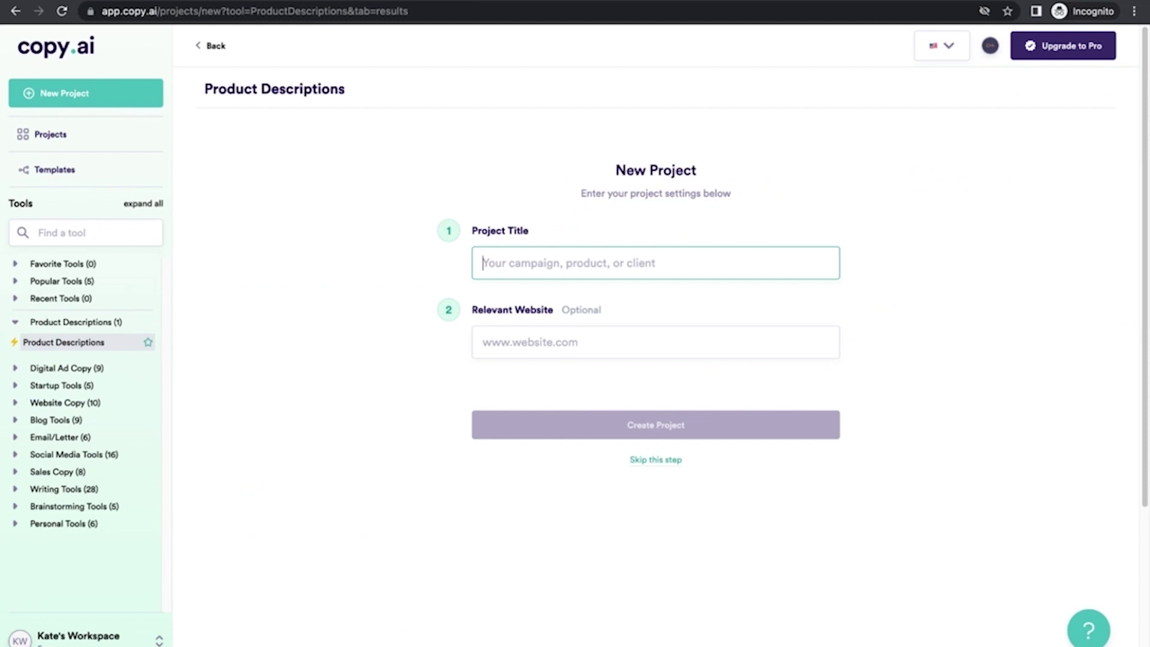
text(Dalmation)
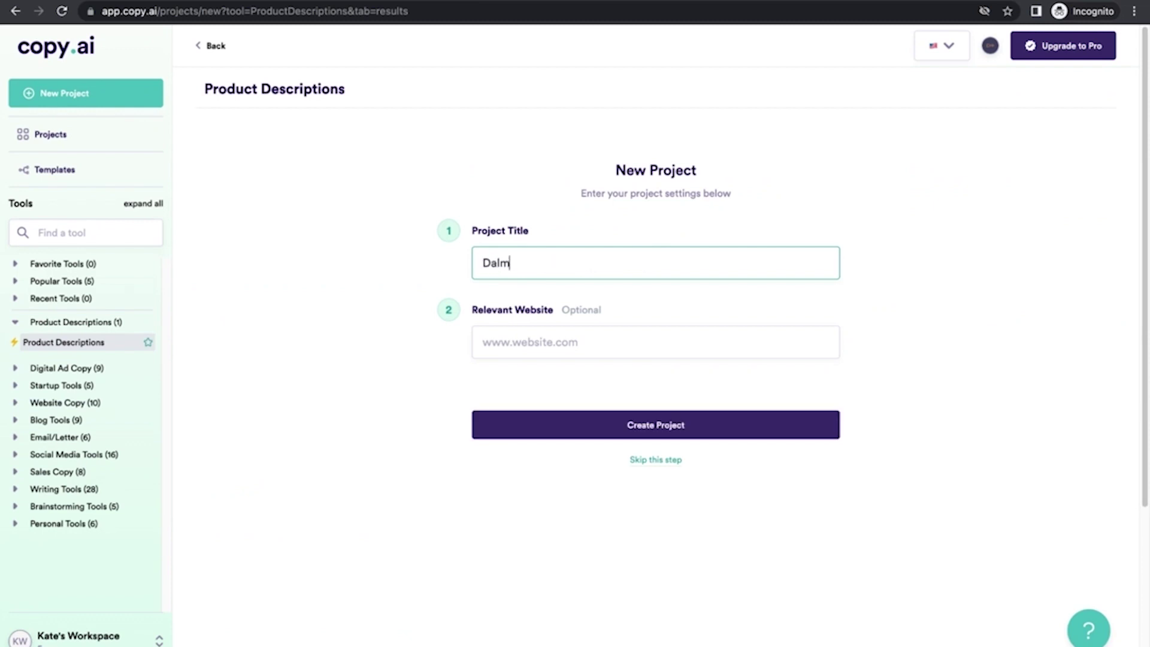
key(BackSpace)
key(BackSpace)
key(BackSpace)
text(an Laptop Cl)
key(BackSpace)
key(BackSpace)
text(Sleeve)
- Use the web address of Printful's Laptop Sleeve page as the project's relevant website and create the project
click(506, 352)
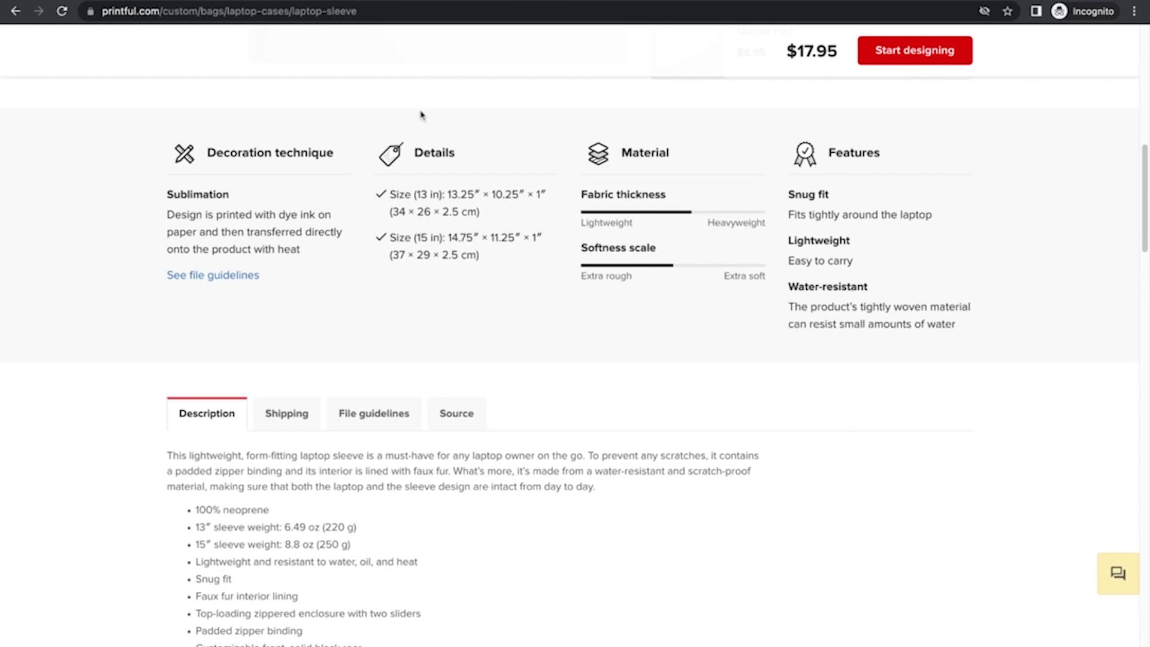
scroll(422, 112, up, 10)
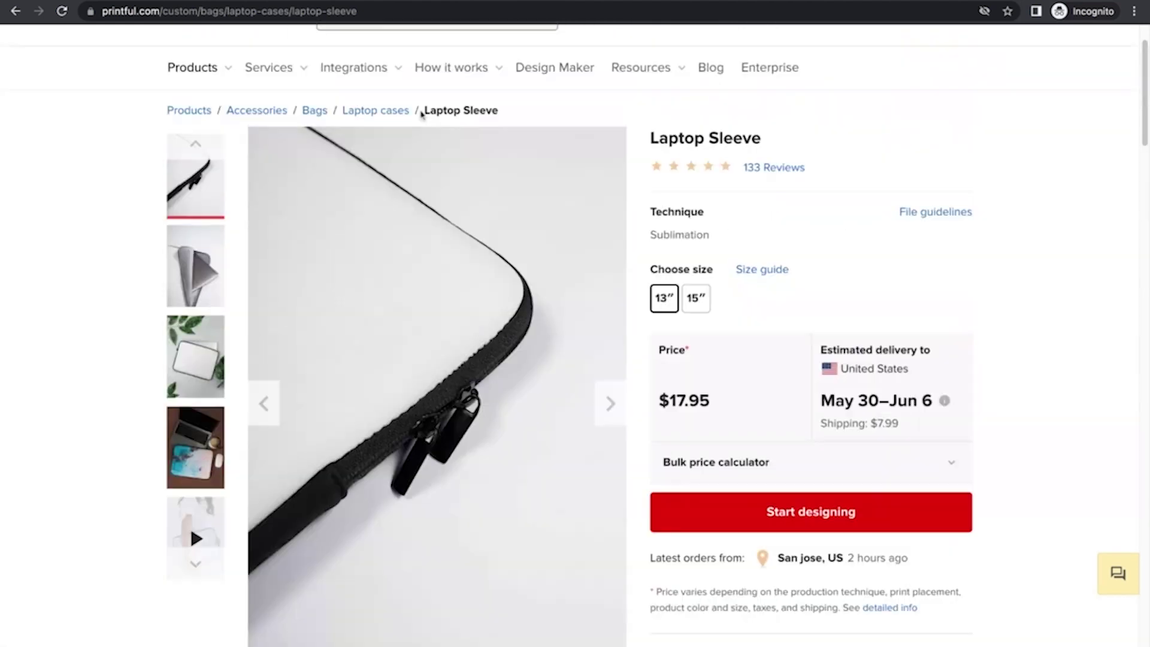
scroll(389, 72, down, 3)
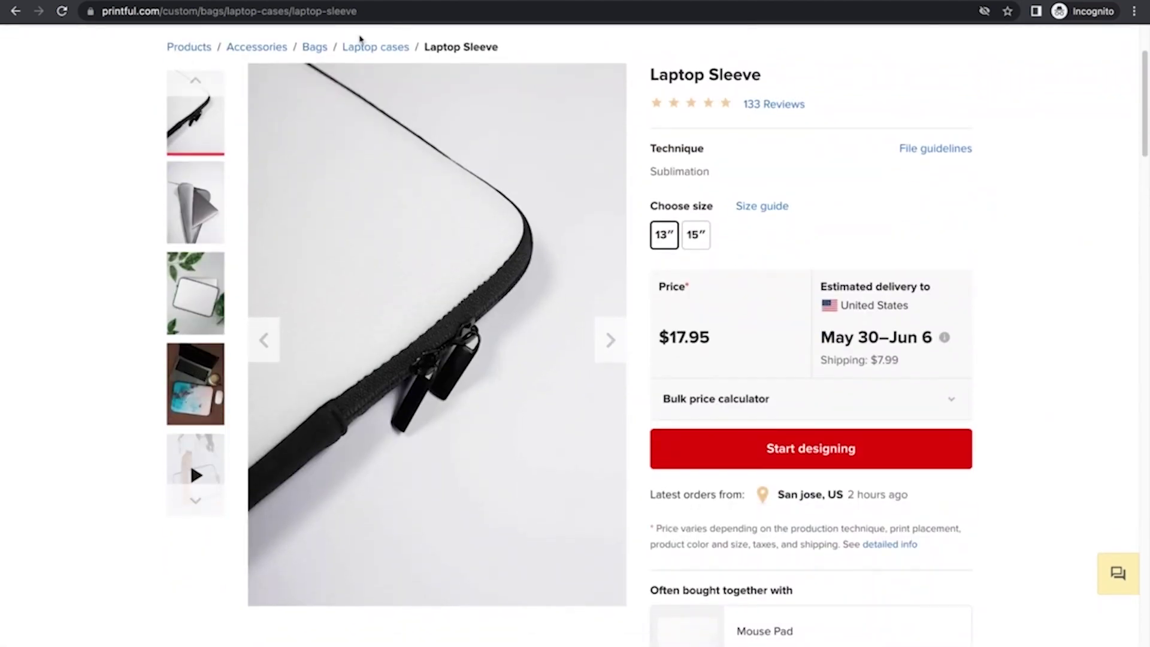
click(367, 12)
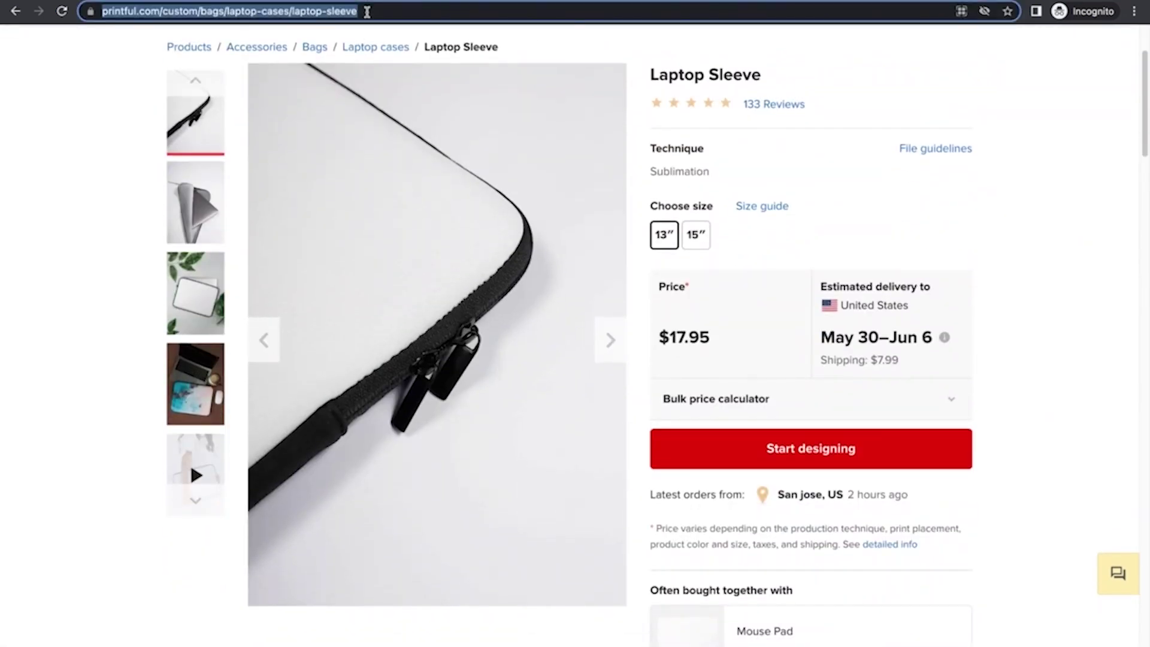
key(super+c)
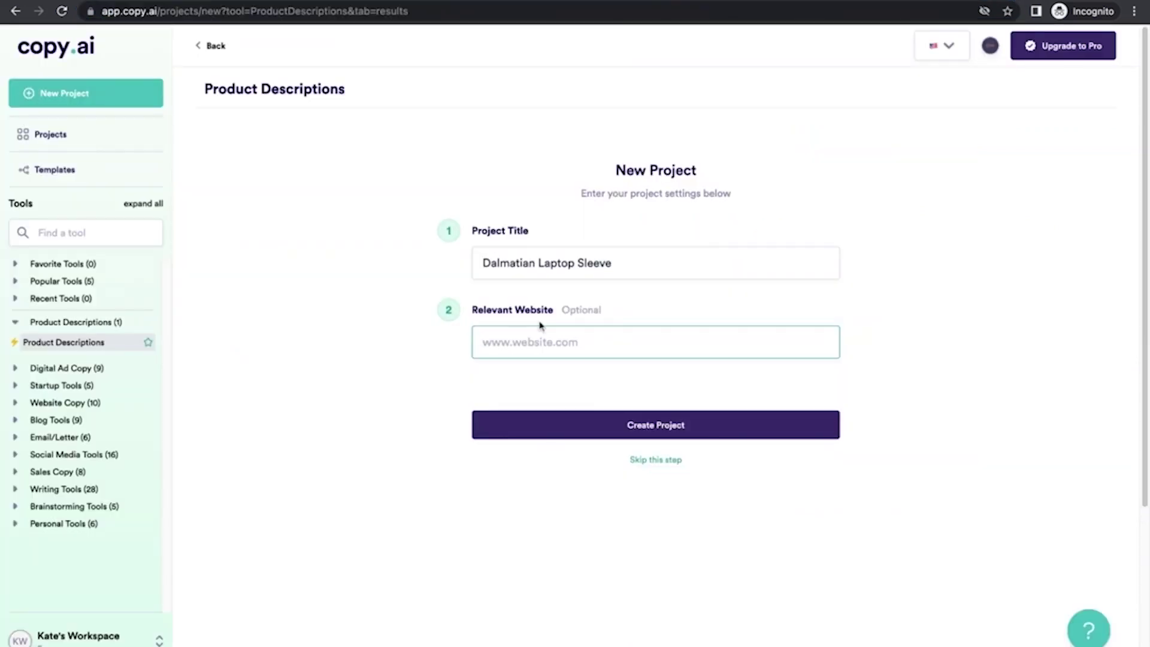
key(super+v)
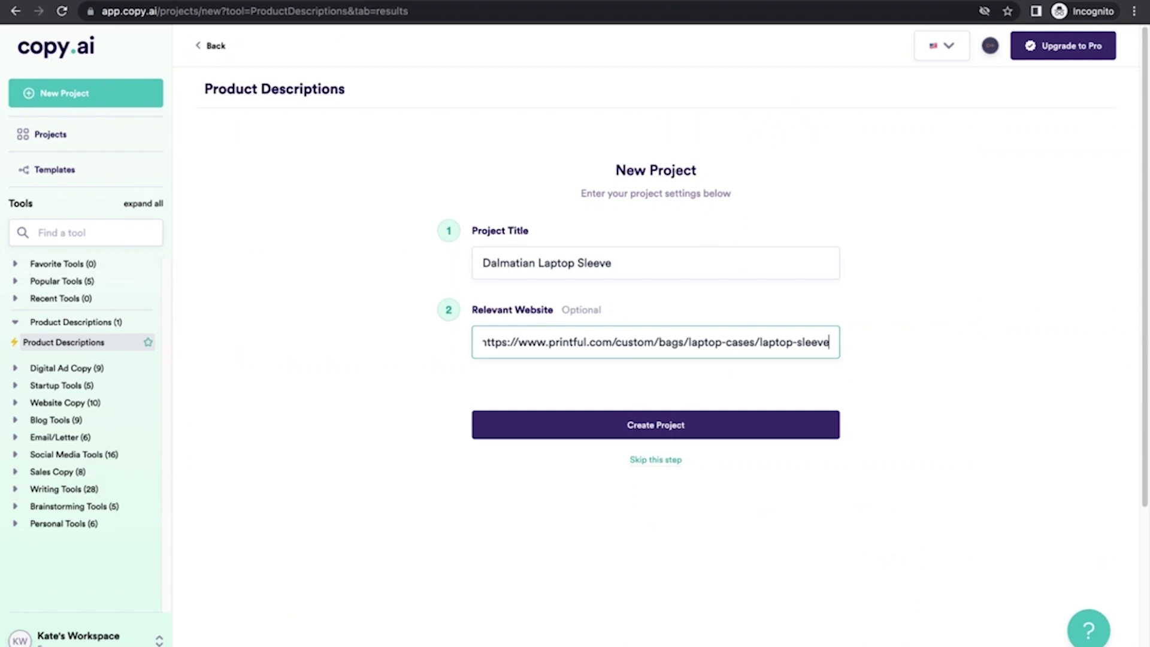
click(413, 398)
click(664, 426)
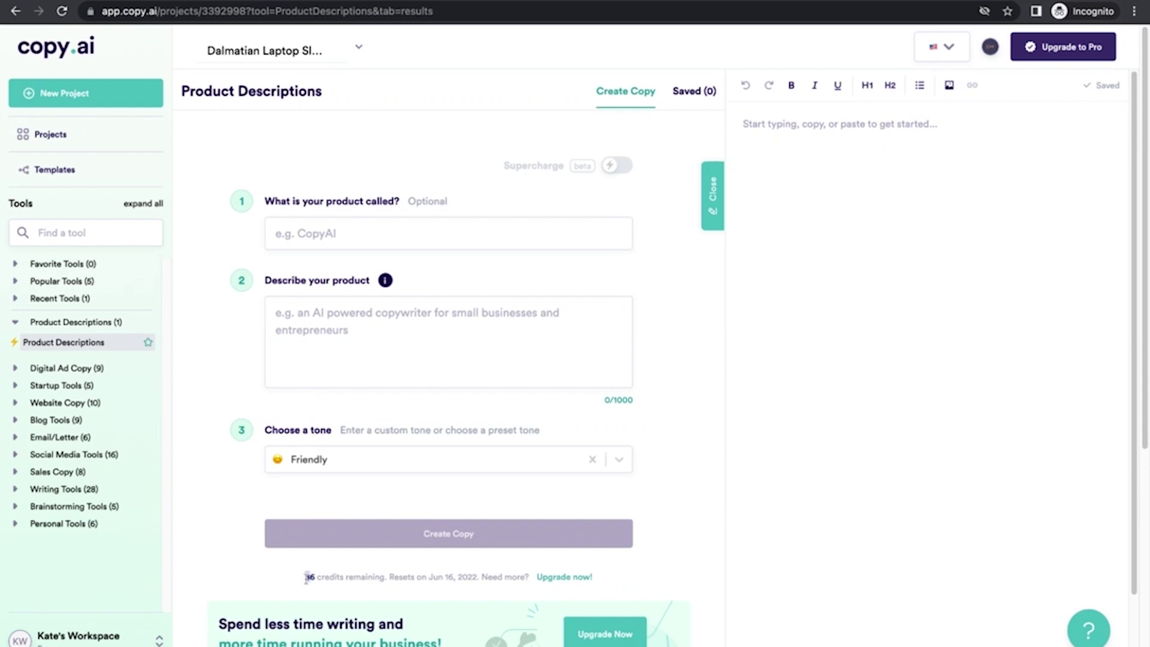
- Check the remaining Copy.ai credits and the date on which they reset
drag(305, 578, 385, 577)
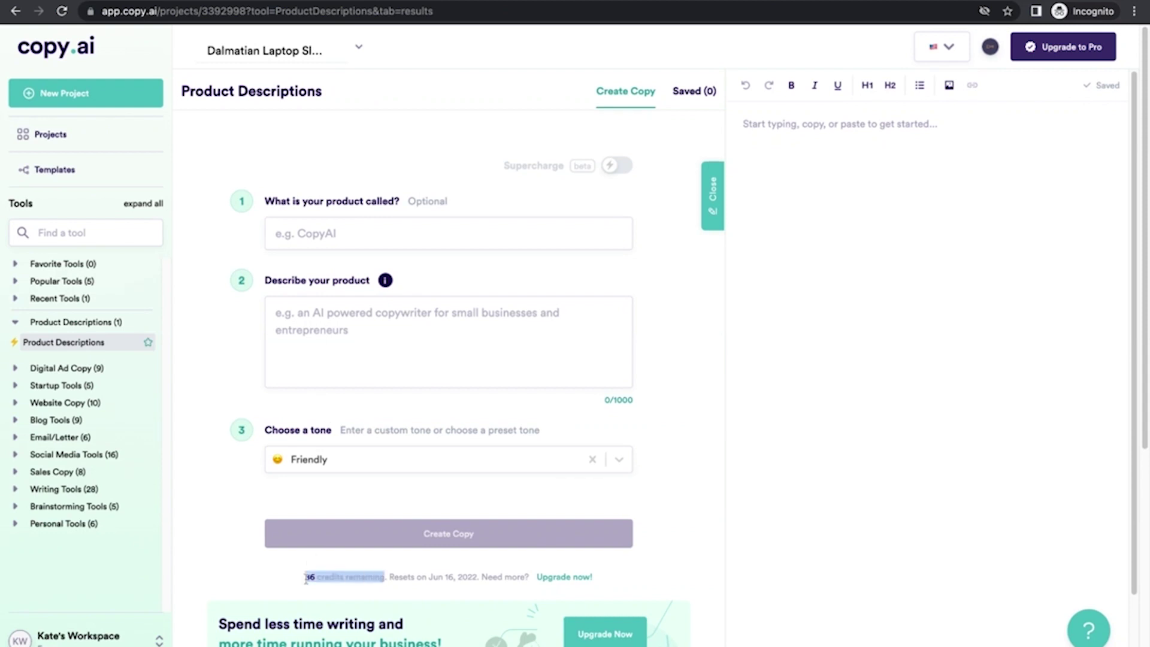
click(390, 579)
drag(390, 579, 478, 579)
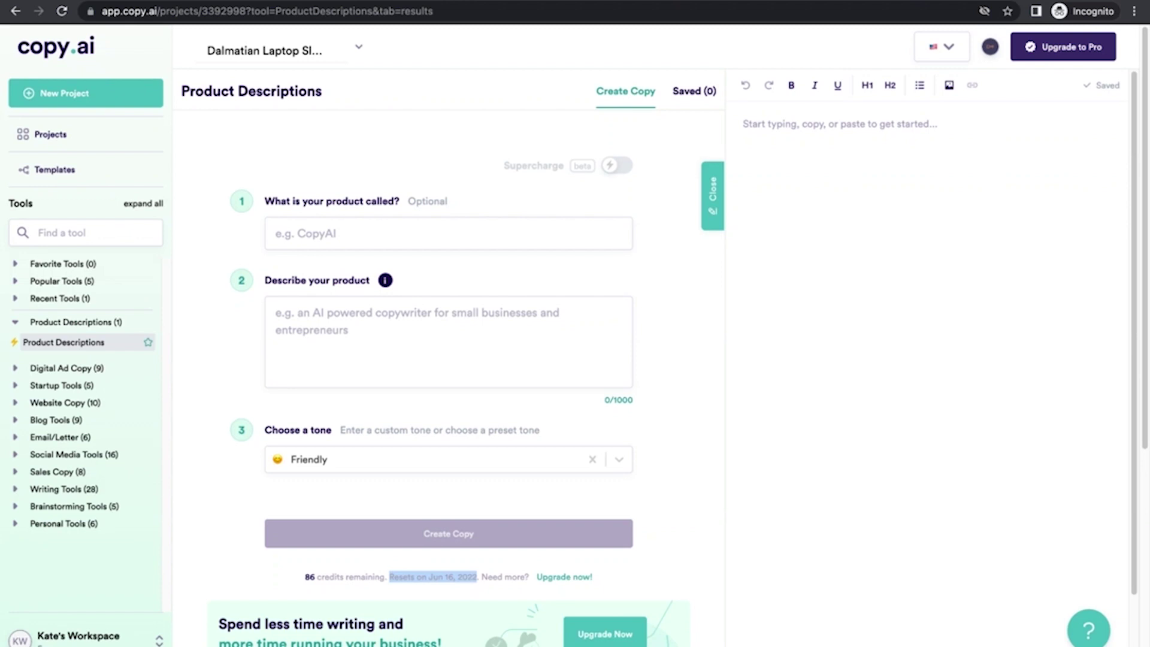
click(210, 478)
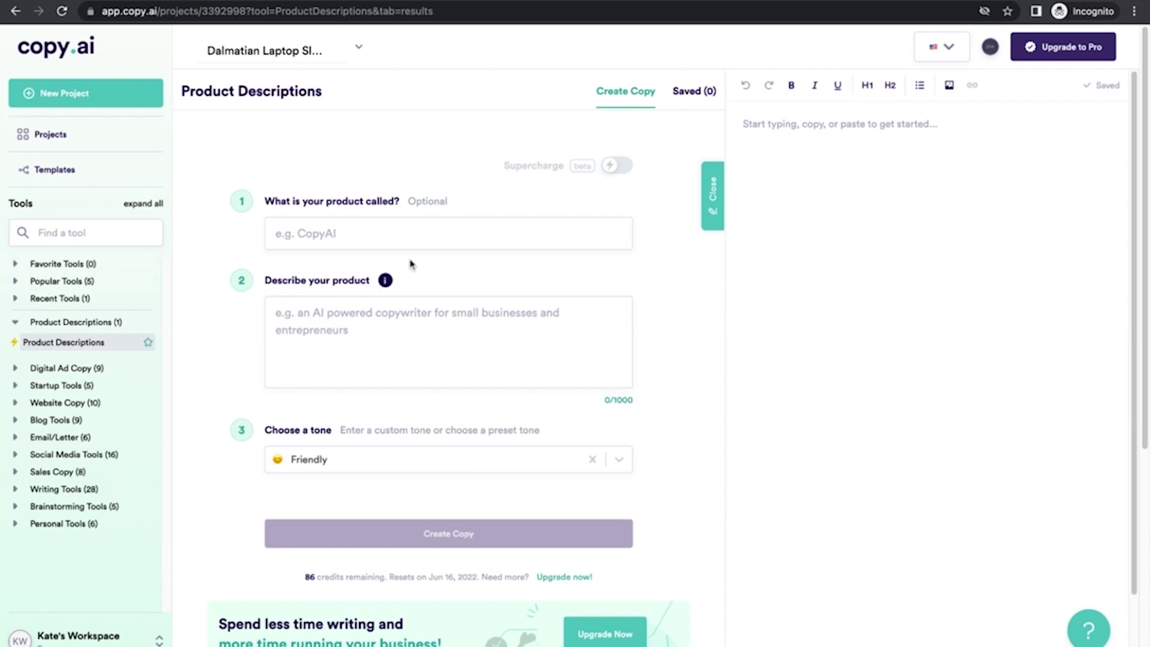
- Name the product "Dalmatian Laptop Sleeve" in the Product Descriptions form
click(423, 237)
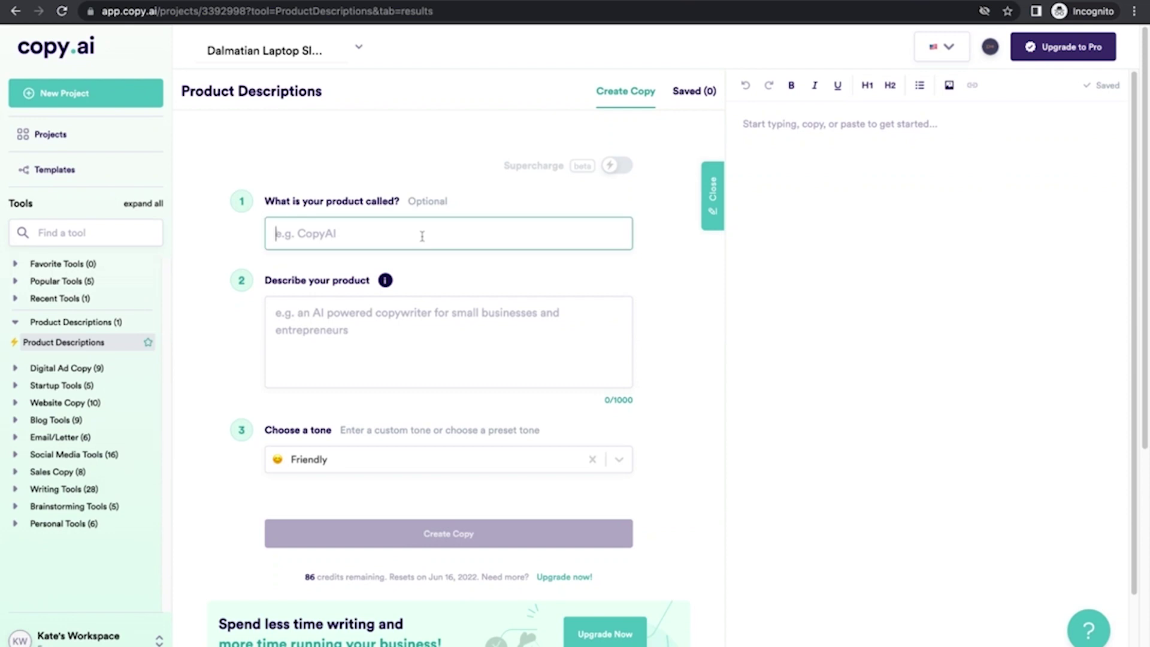
text(Dalmatian Laptop C)
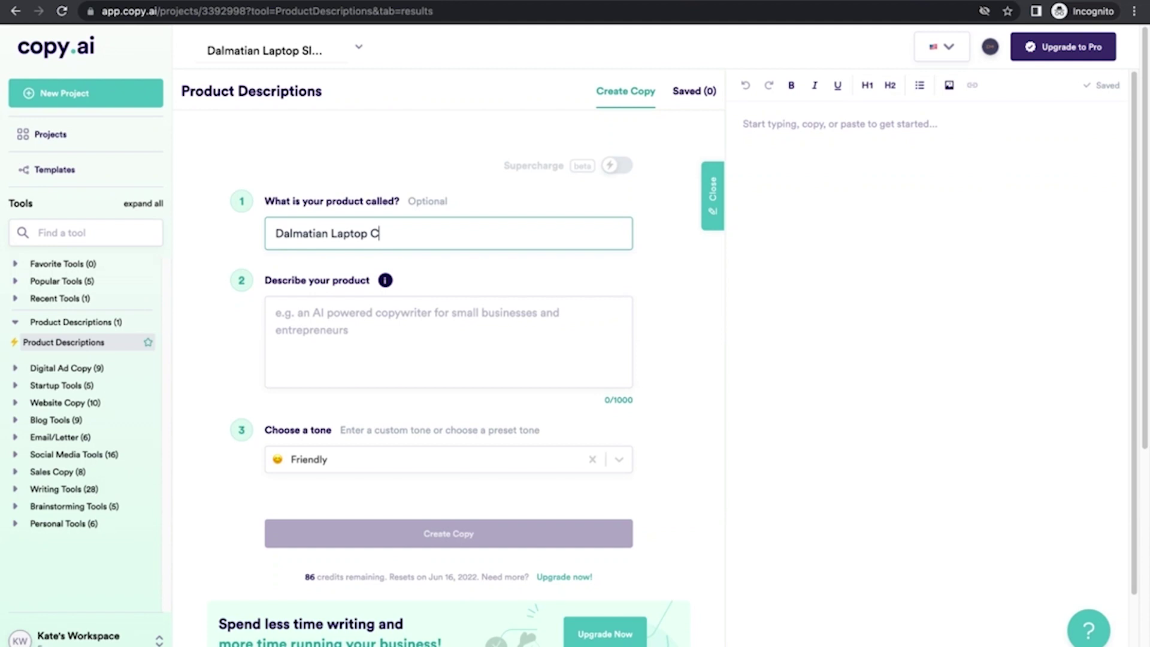
key(BackSpace)
text(Sleeve)
- Copy the first sentence of Printful's Laptop Sleeve description into the product description field in Copy.ai
click(366, 331)
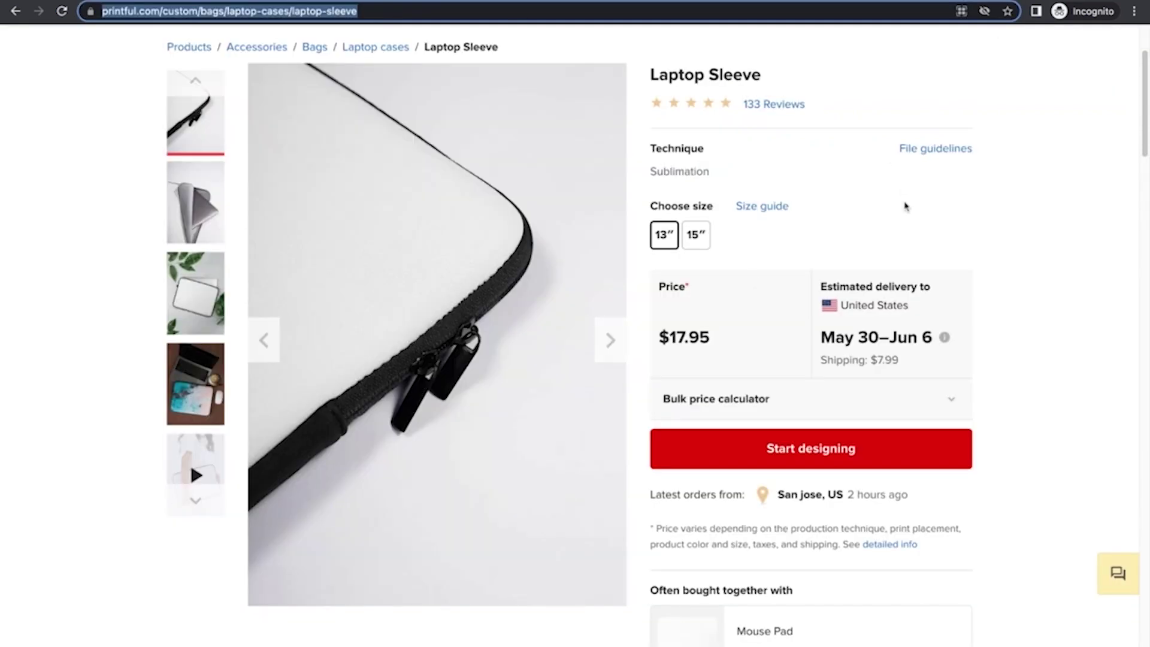
click(906, 206)
scroll(905, 204, down, 12)
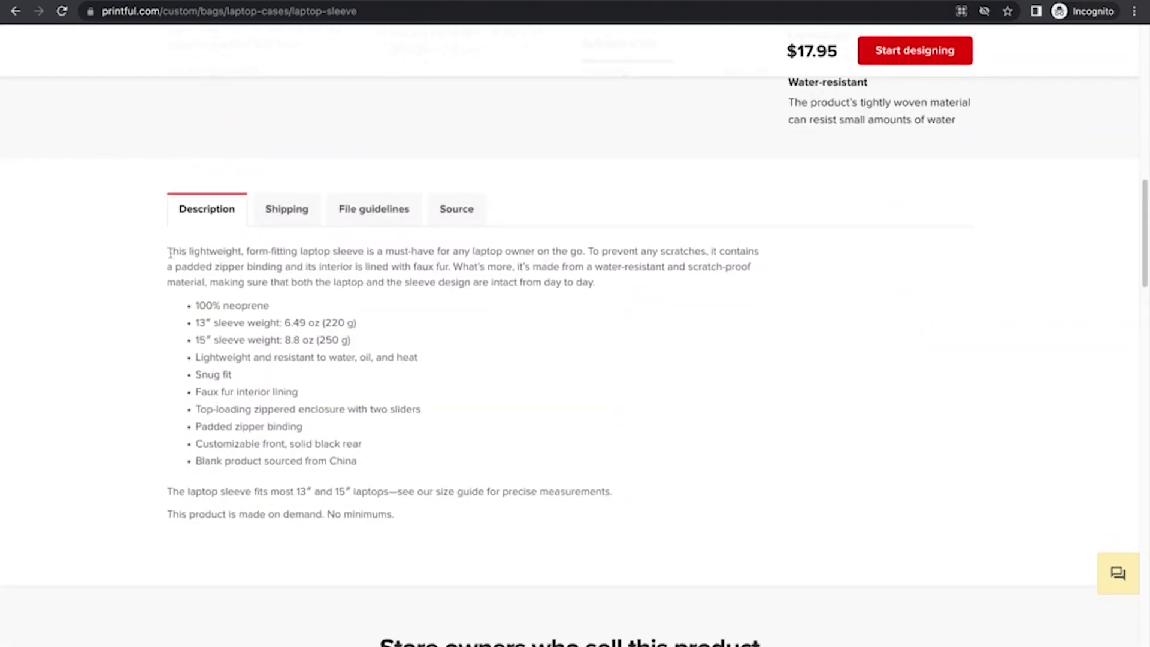
drag(168, 252, 585, 252)
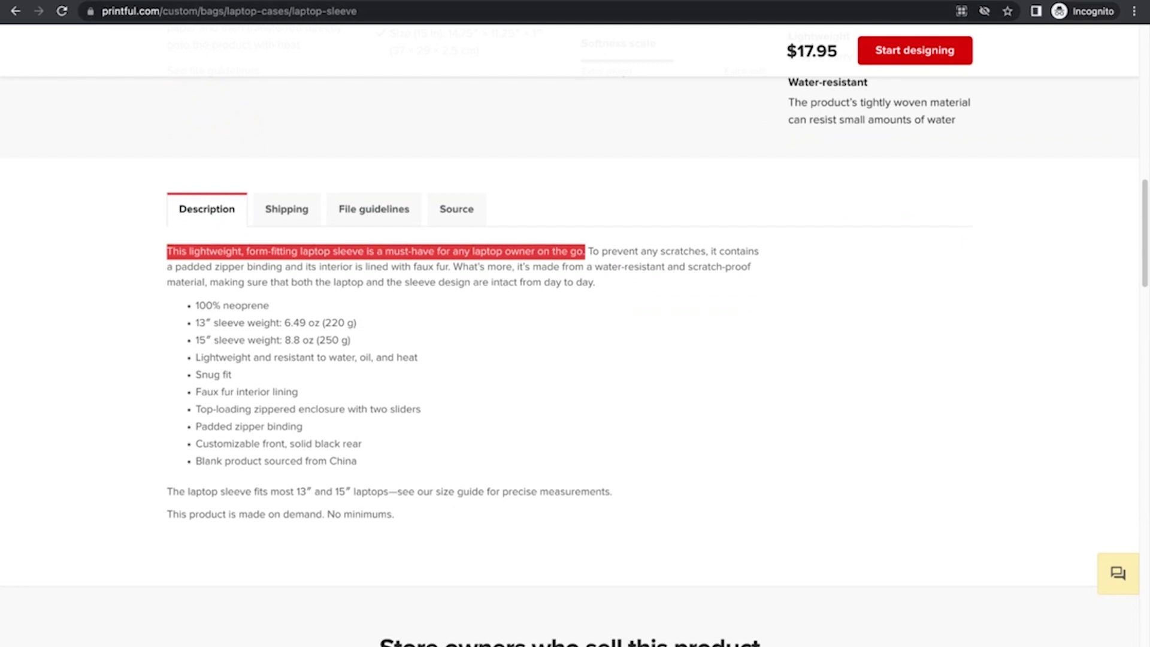
key(ctrl+Tab)
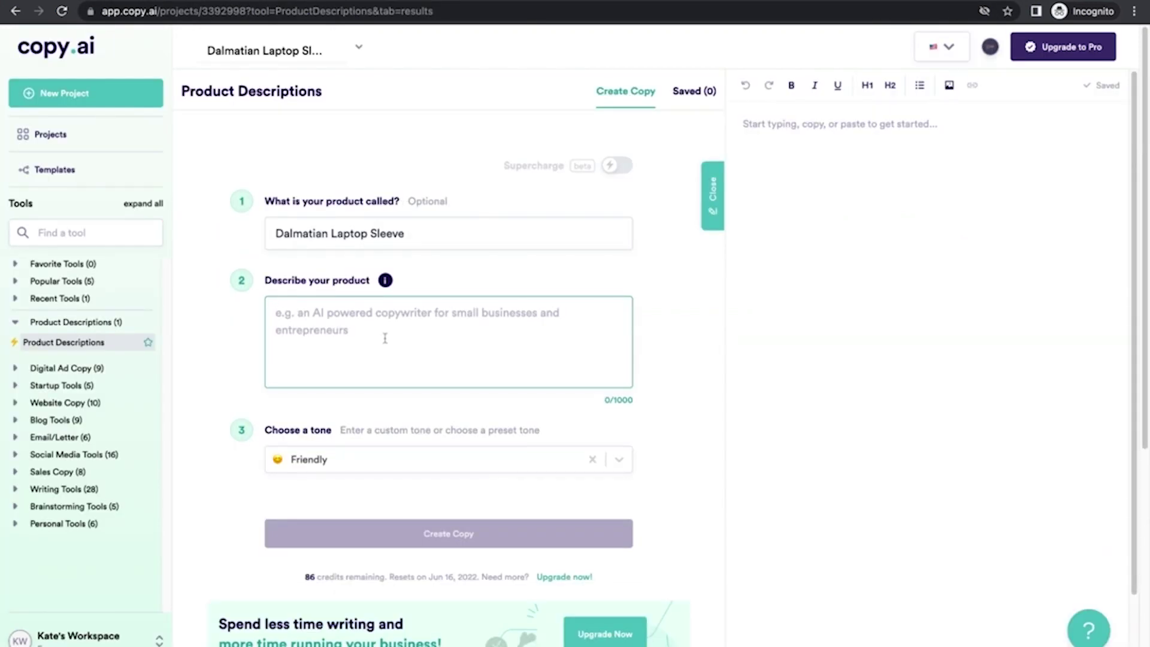
key(ctrl+v)
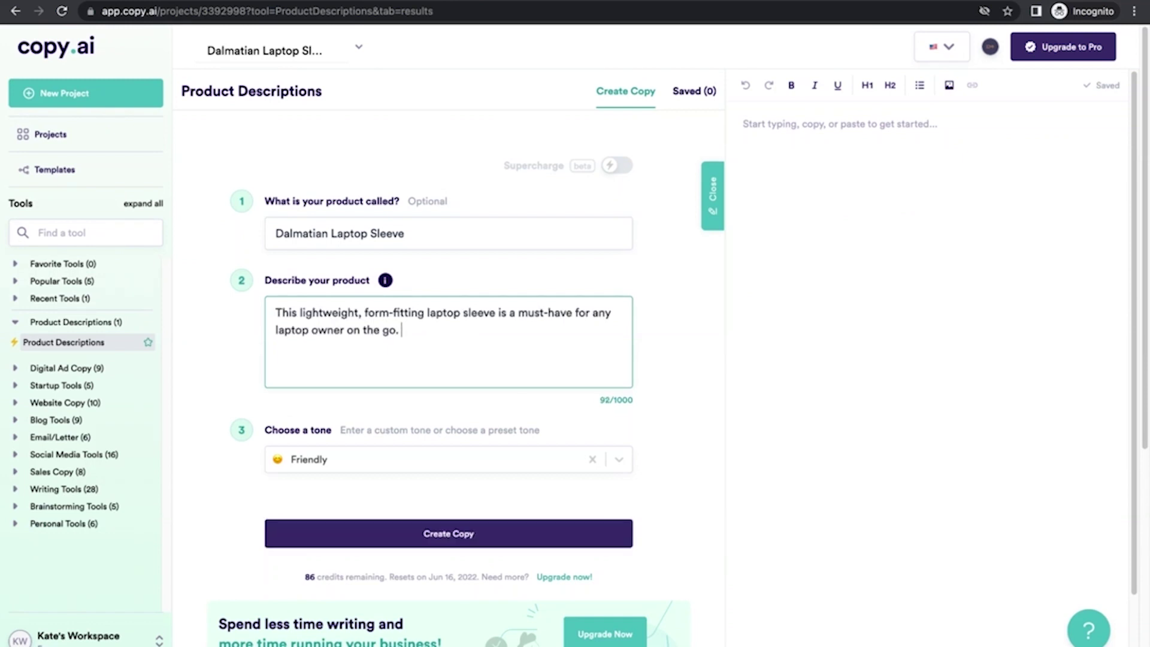
- Add to the product description: "The laptop sleeve has artwork of a dalmatian wearing a crown printed on the outside."
text(The laptop sleeve has )
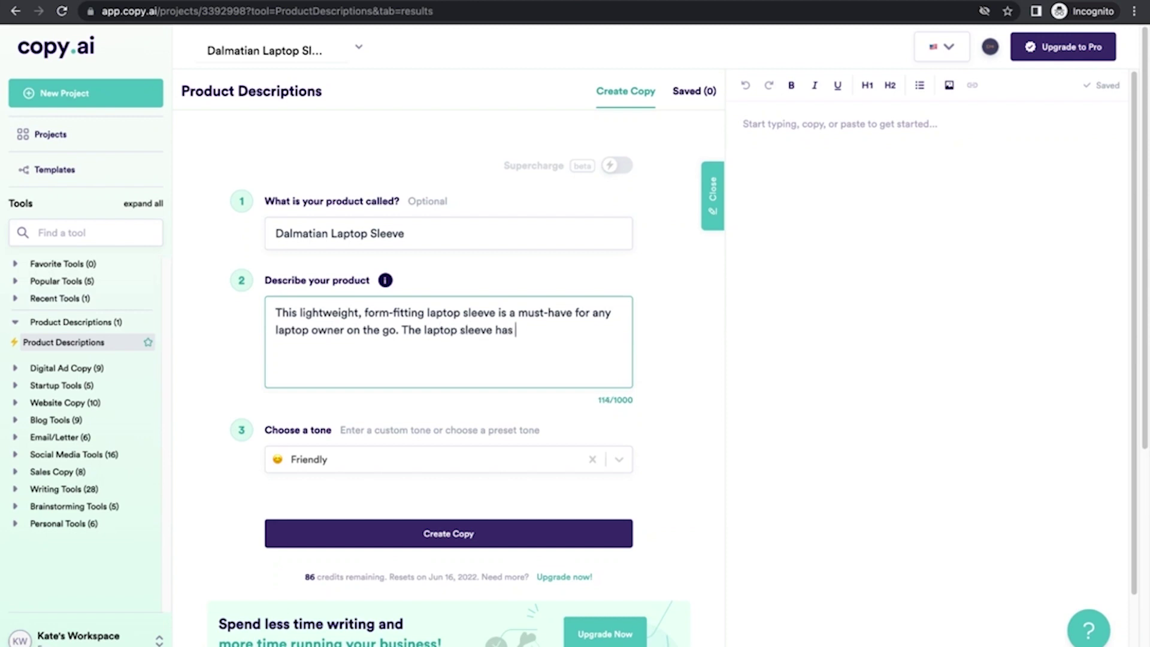
text(a rtwork of a dalm)
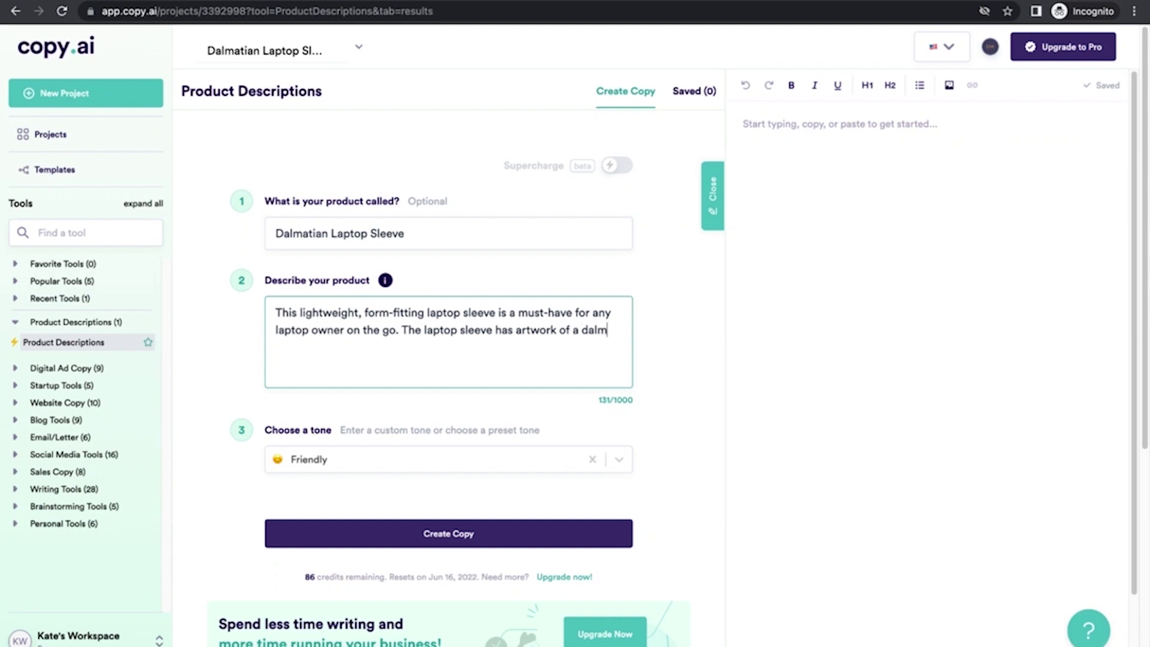
text(atian w)
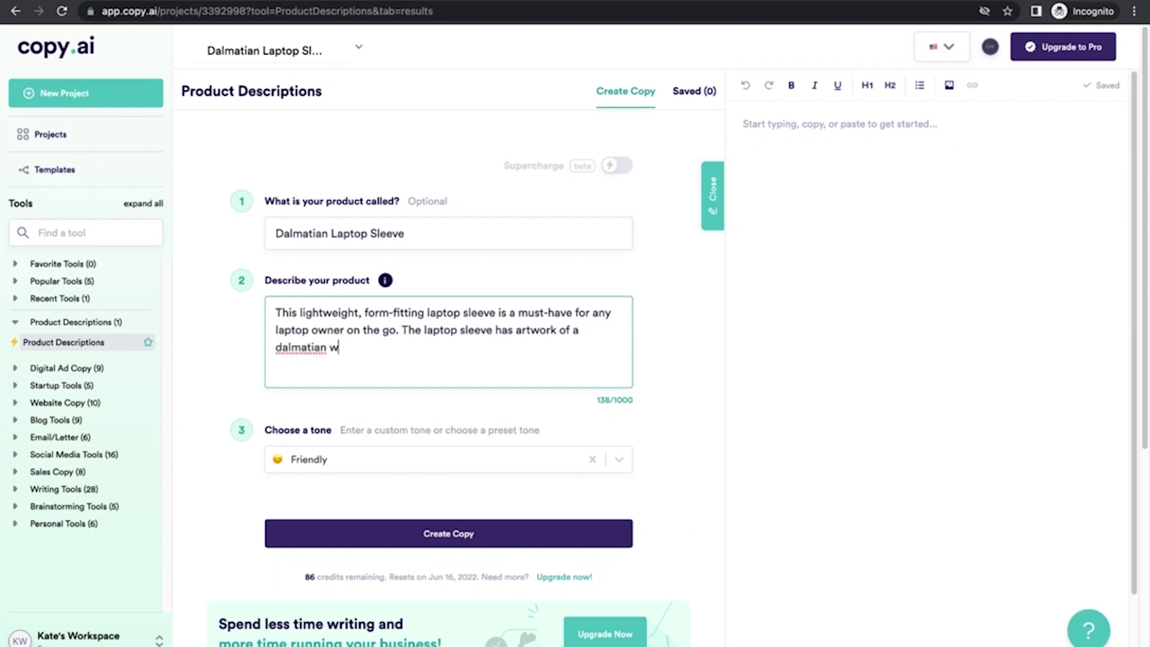
key(BackSpace)
text(wearing a crown printed on the outs)
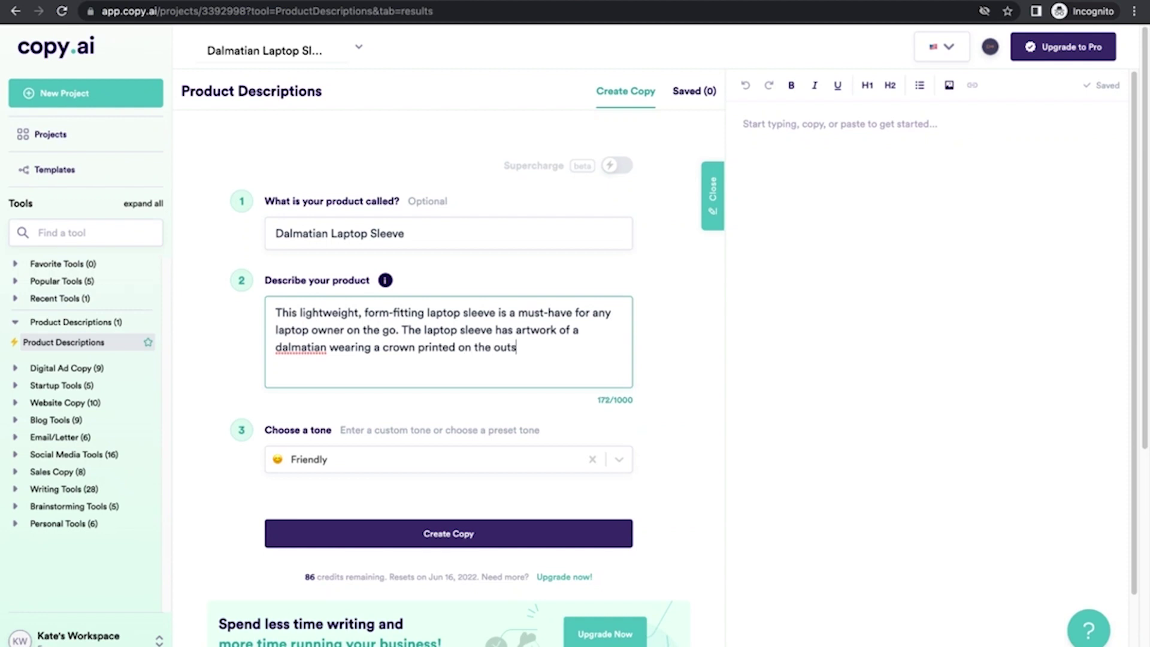
text(ide.)
- Choose the Professional tone and generate the product description copy
scroll(300, 422, down, 1)
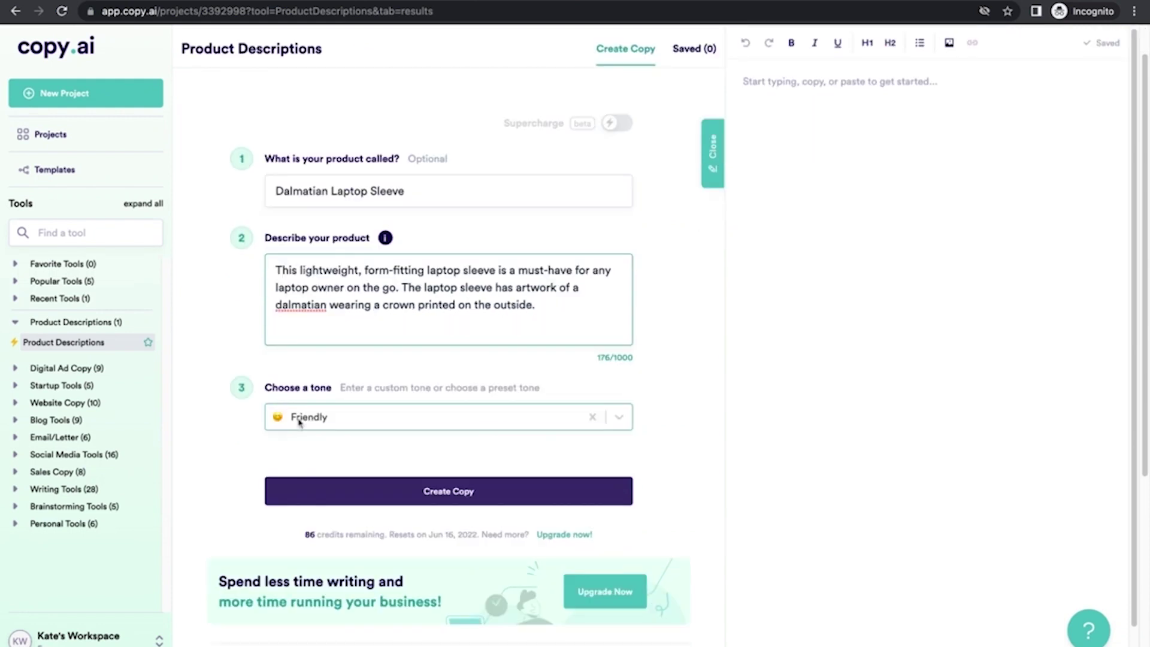
click(621, 418)
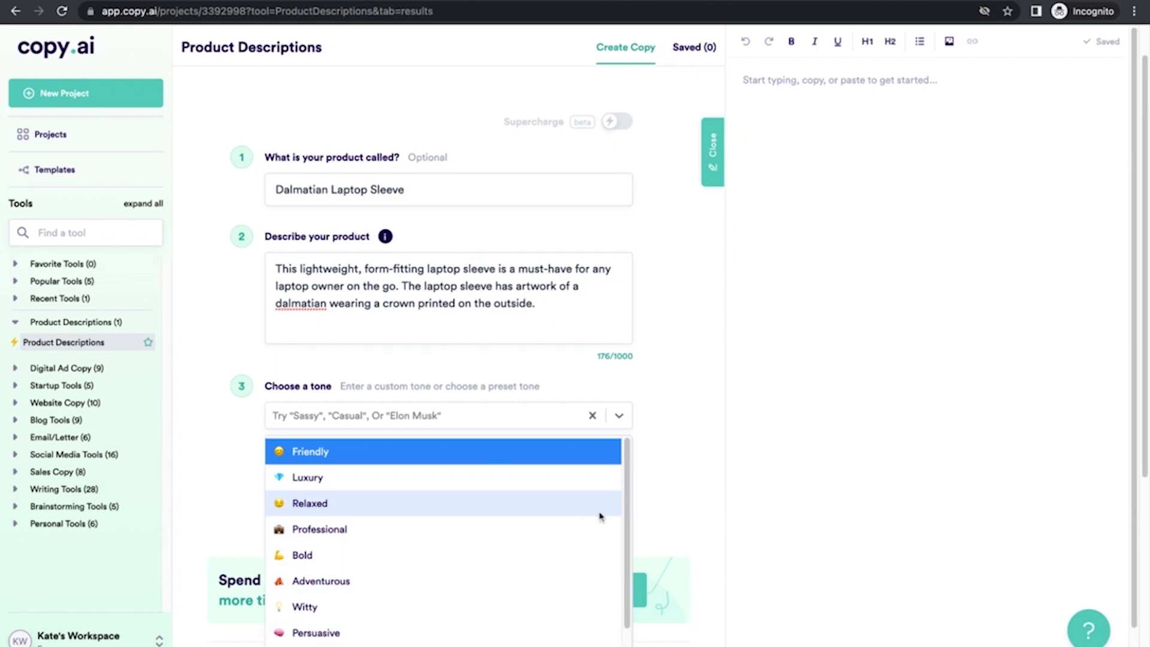
click(597, 535)
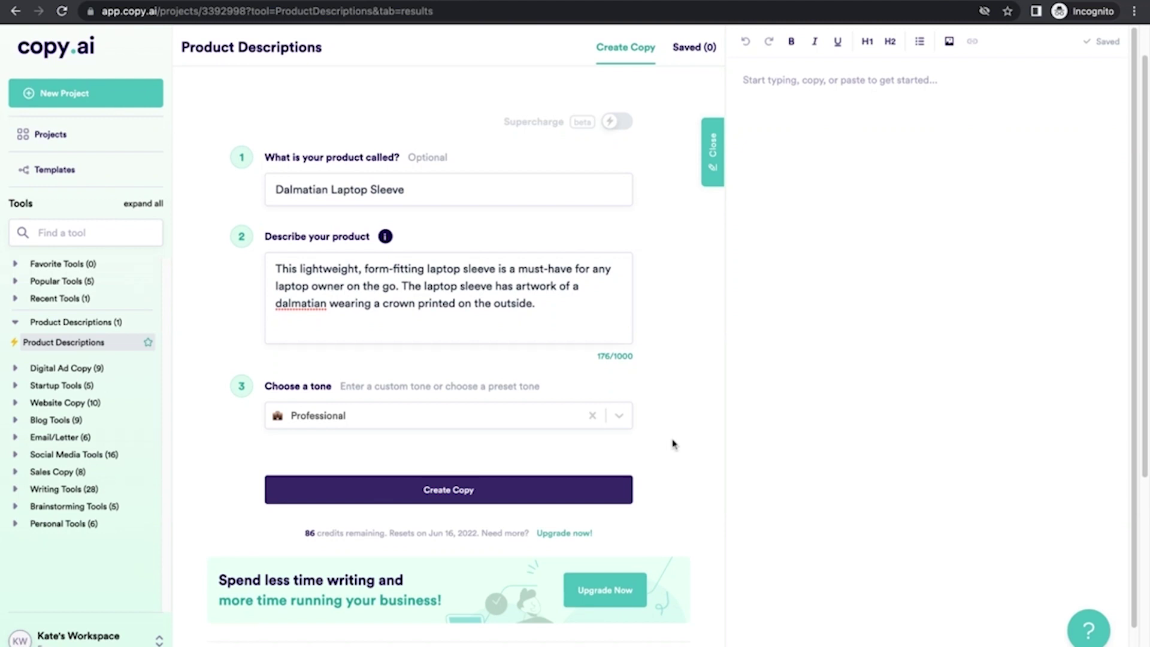
click(563, 490)
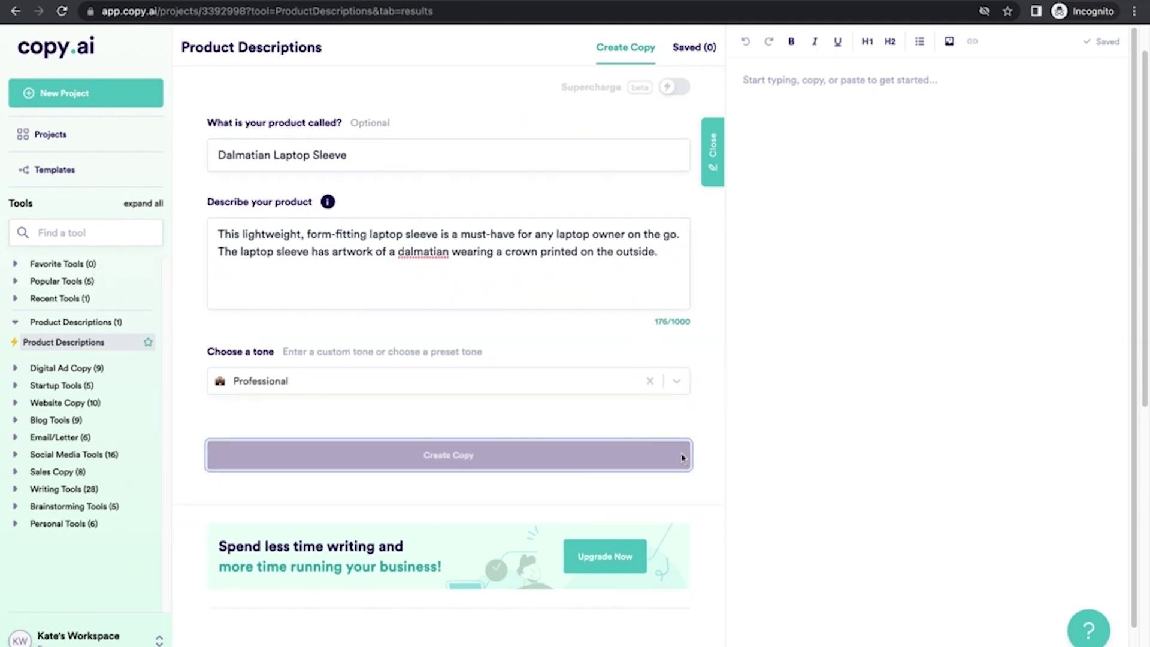
- Read through the generated product descriptions for wording that suits the listing
scroll(709, 437, down, 6)
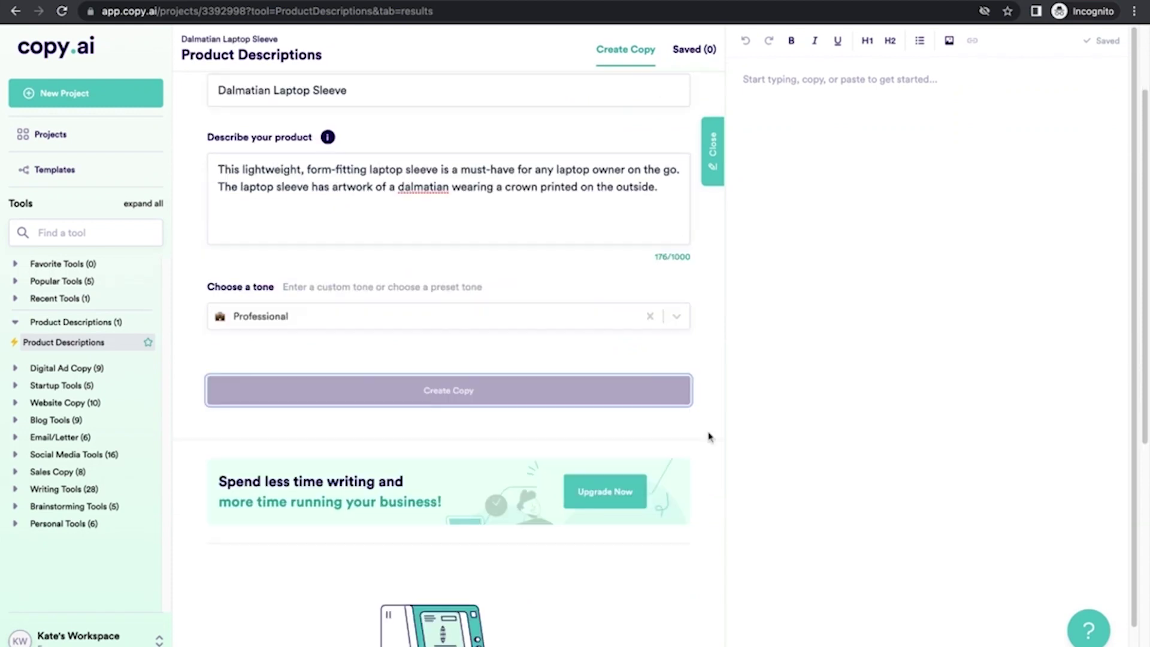
scroll(709, 438, down, 1)
scroll(709, 436, up, 1)
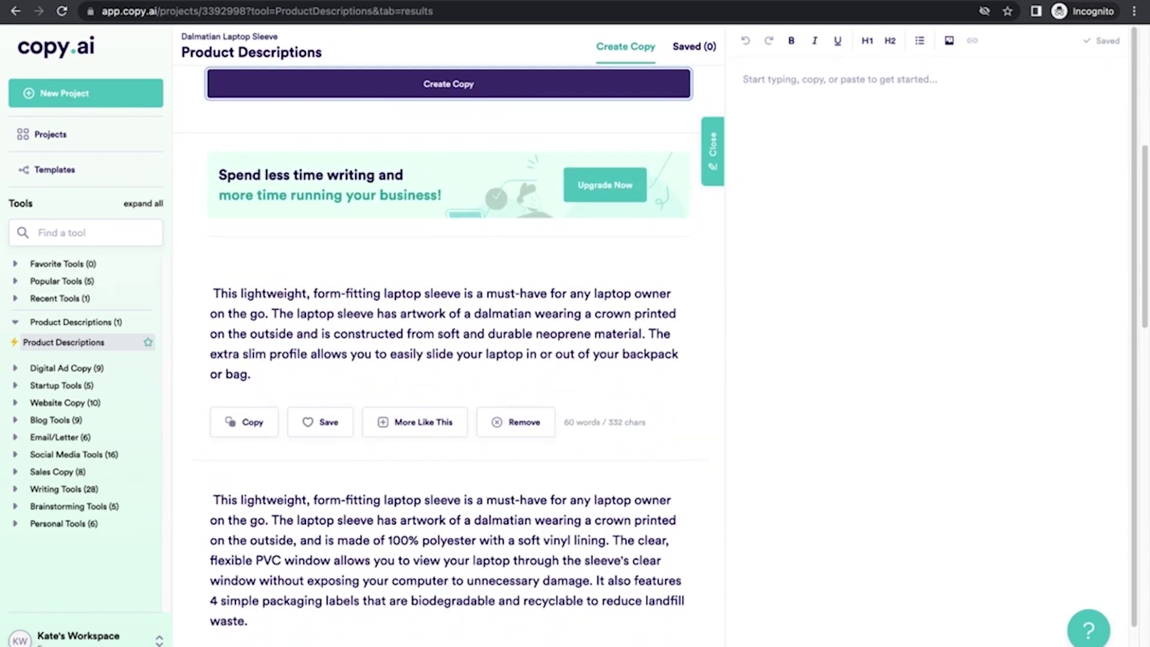
scroll(711, 399, down, 3)
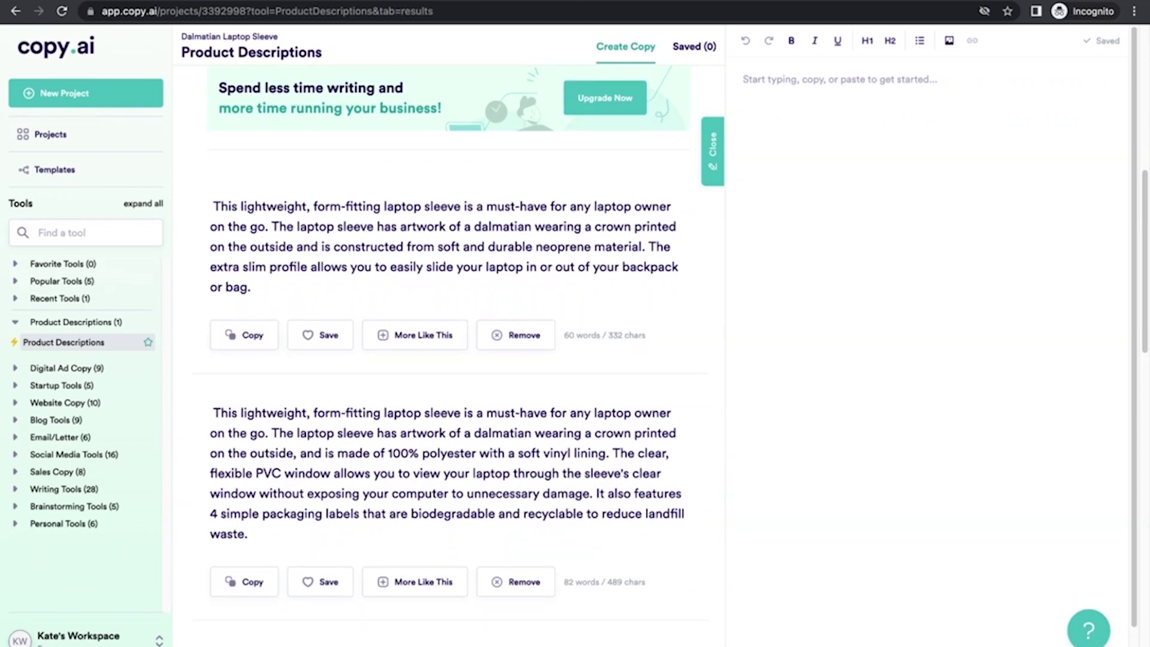
scroll(450, 359, down, 15)
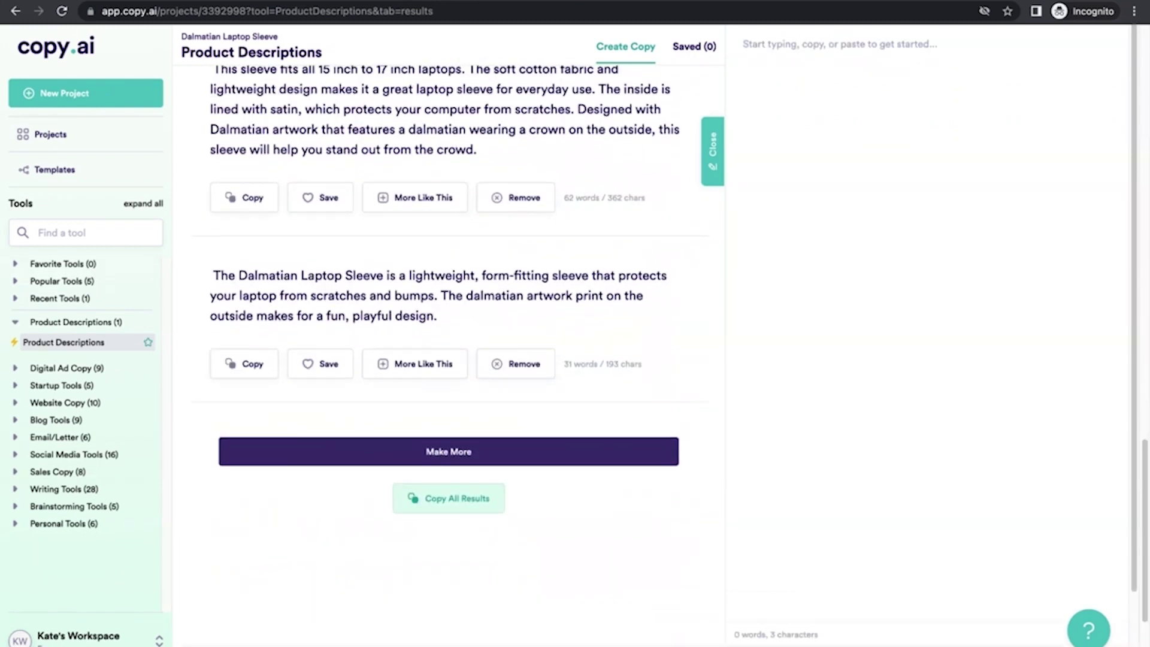
scroll(449, 360, up, 10)
scroll(449, 359, up, 6)
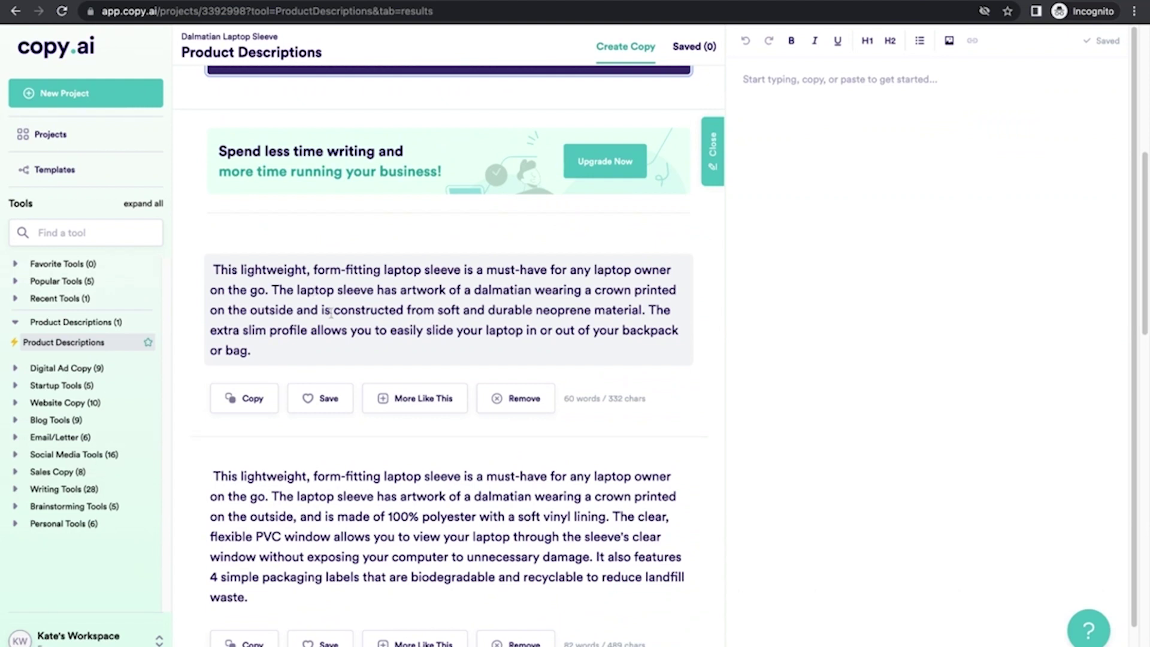
- Copy the first result's sentence about the dalmatian artwork and neoprene material into the empty note on Milanote's Dalmatian Laptop board
drag(647, 310, 269, 290)
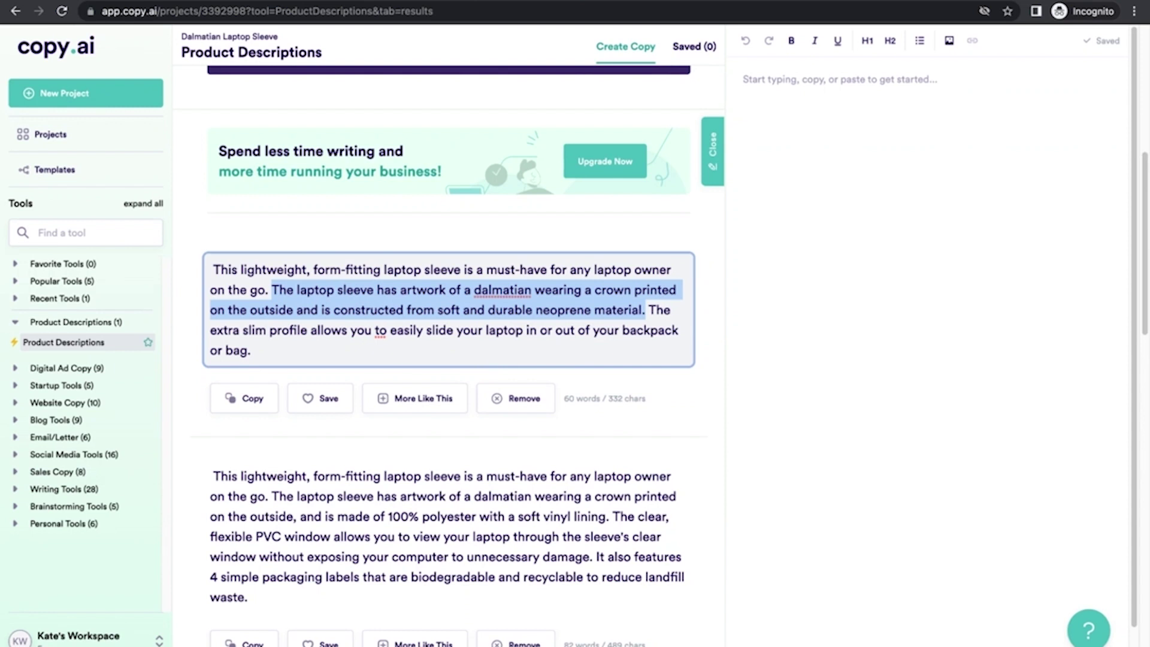
click(256, 405)
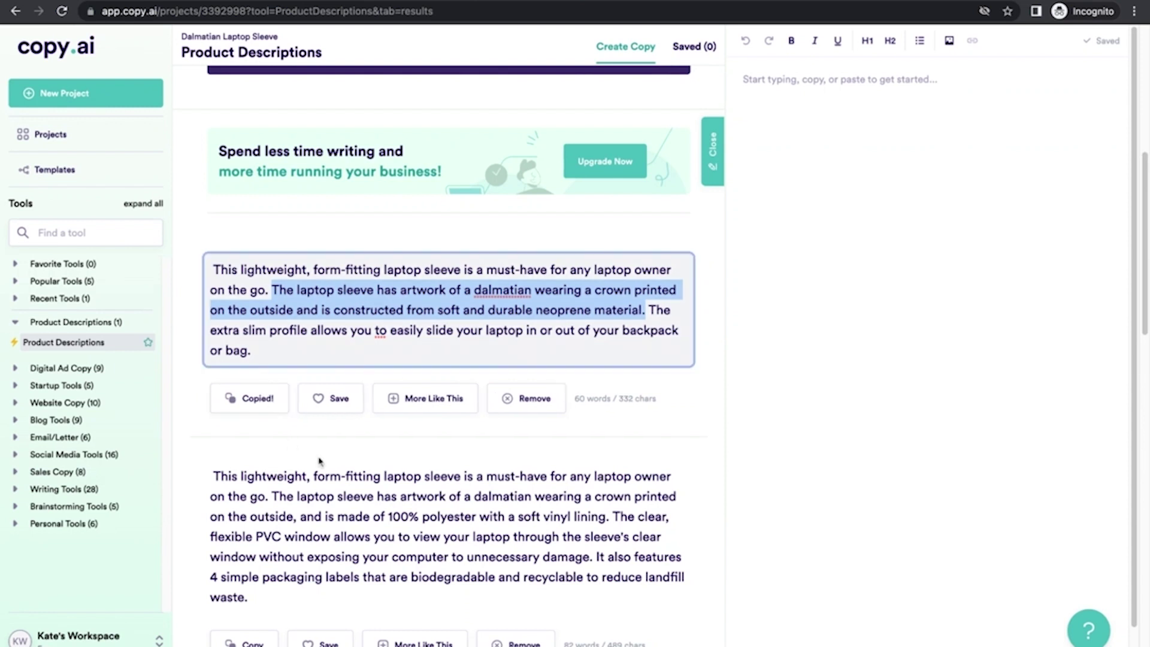
click(469, 310)
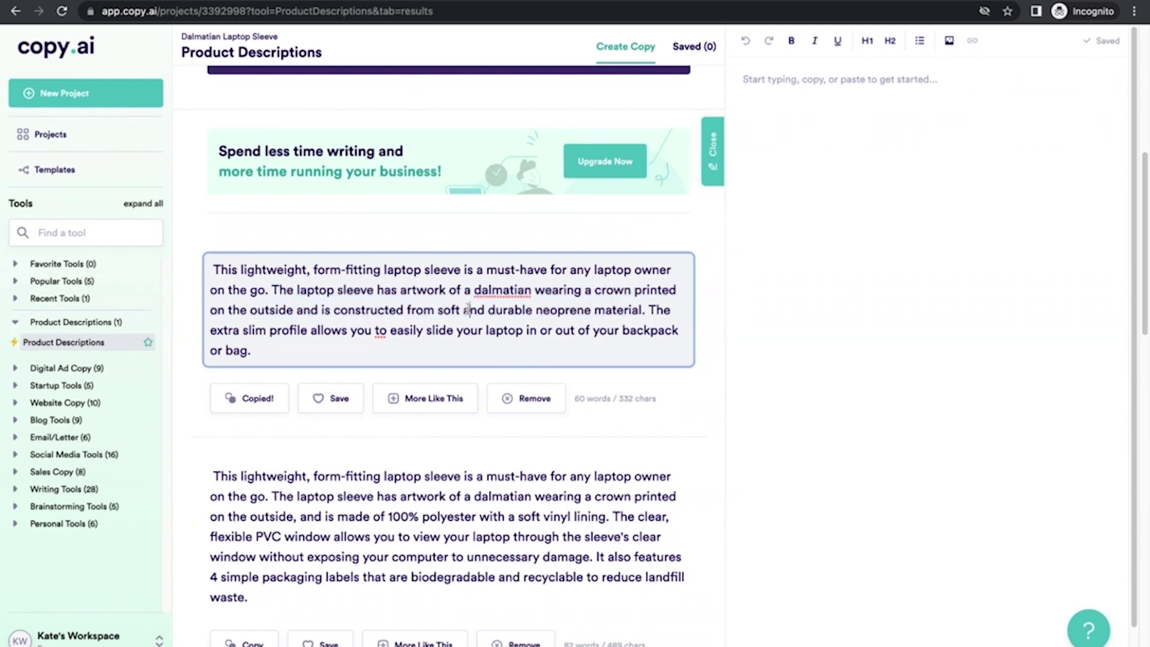
drag(274, 289, 645, 310)
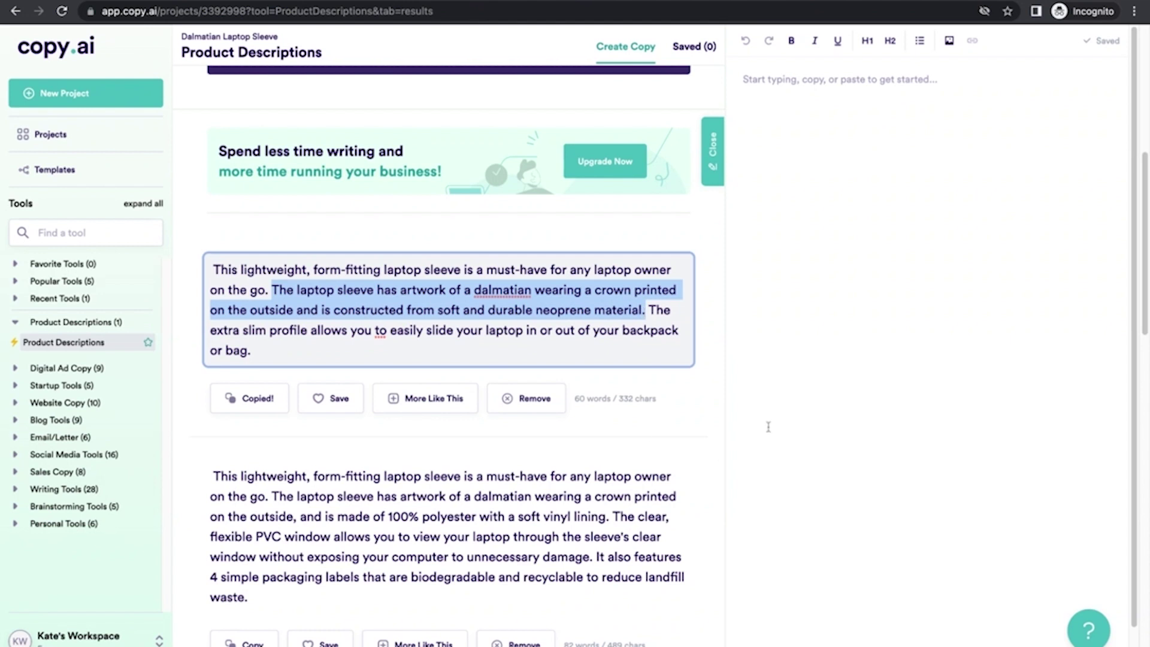
key(super+grave)
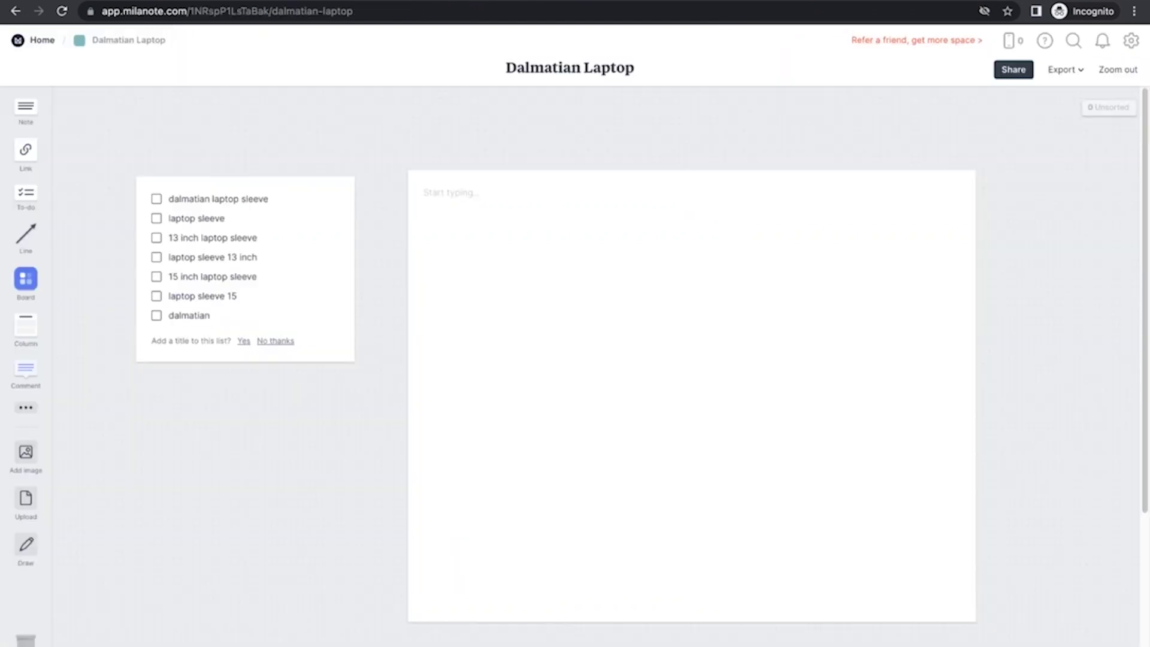
click(633, 198)
key(super+v)
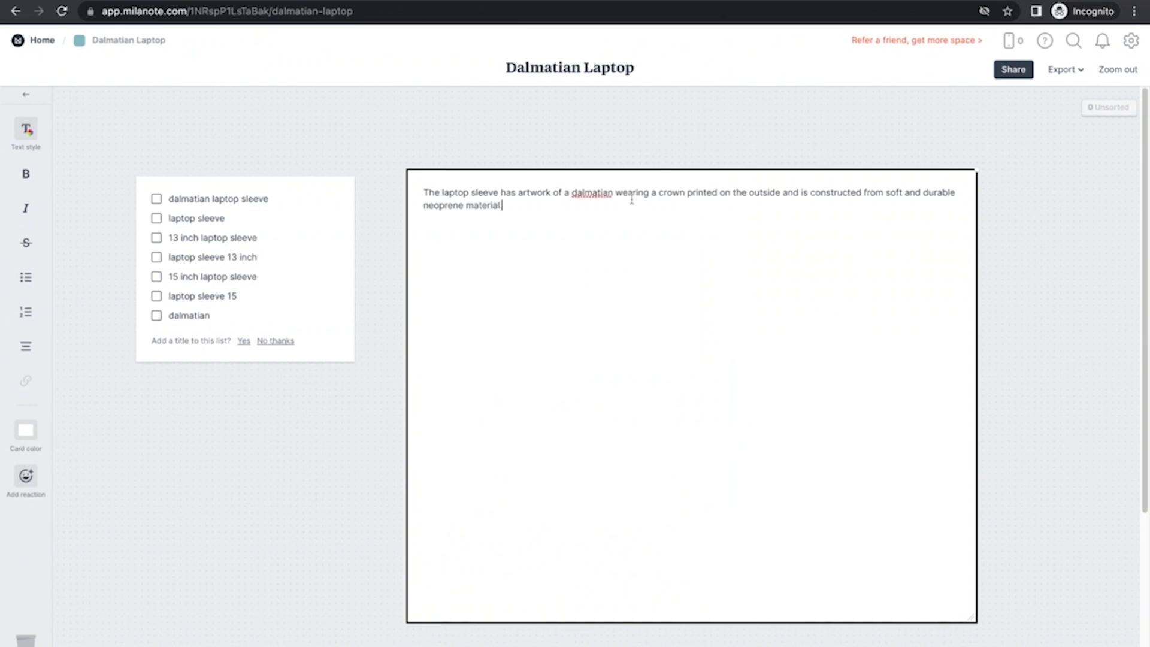
- Capitalize "Dalmatian" in the note's sentence and start a new line below it
key(Return)
double_click(593, 193)
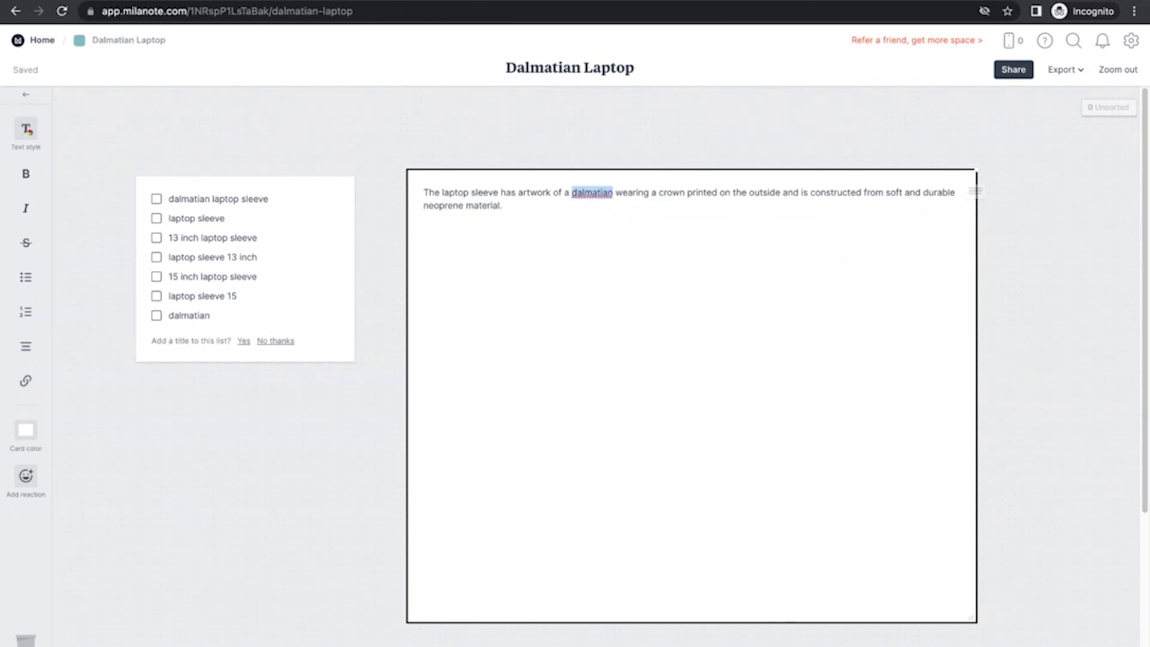
text(Dalmatian)
click(550, 208)
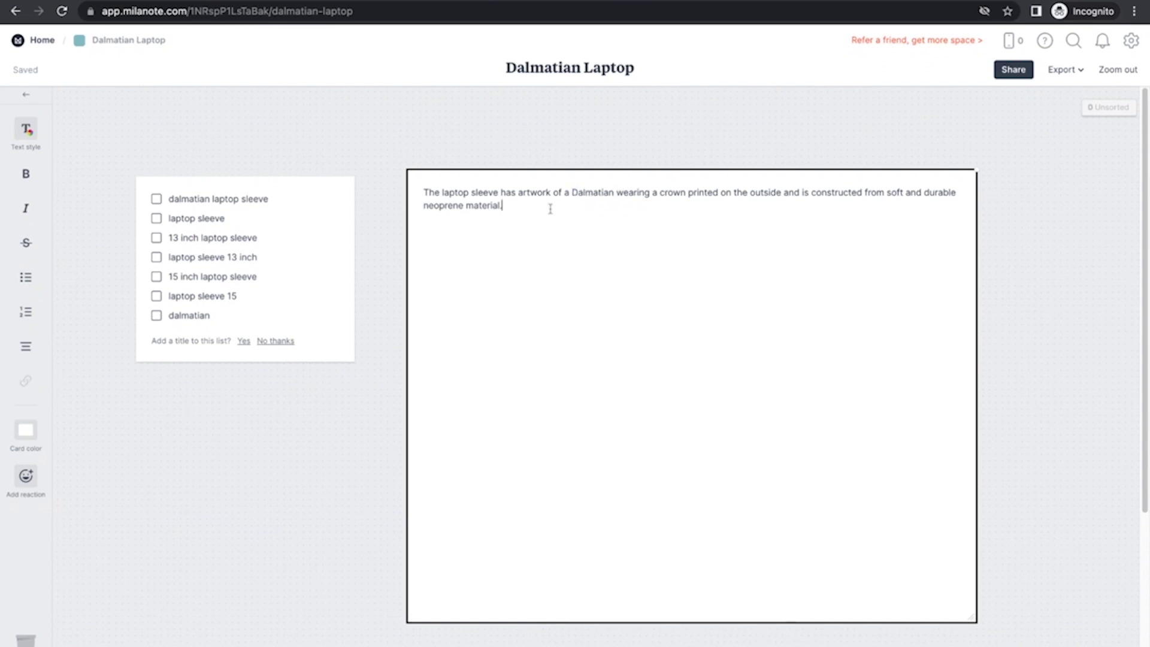
key(Return)
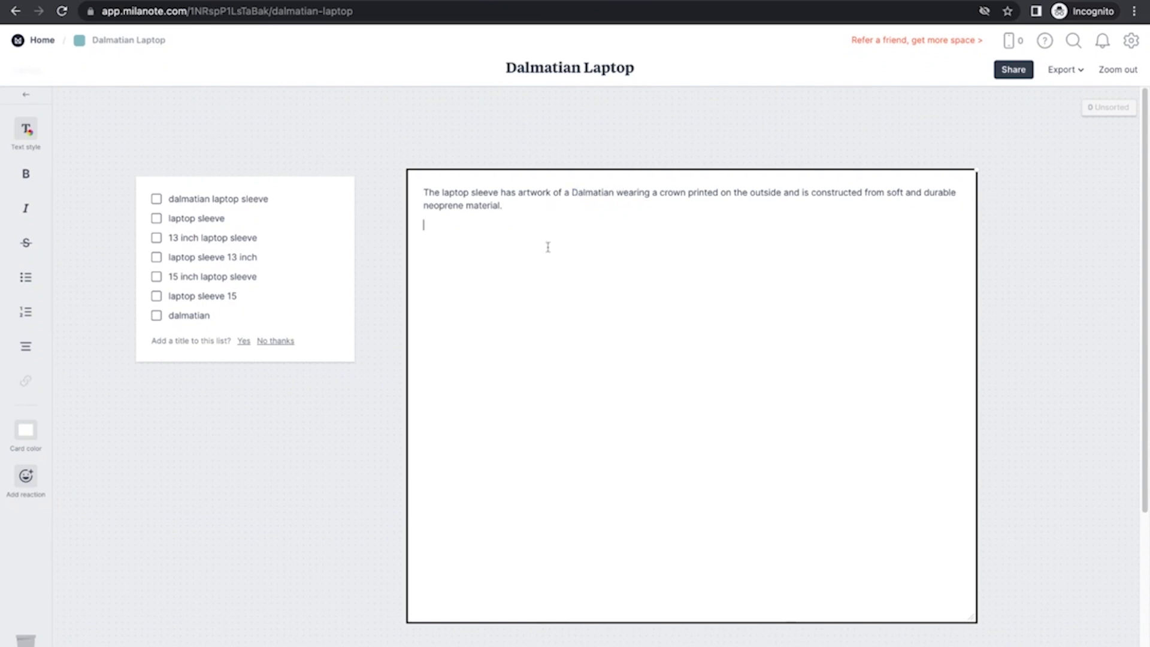
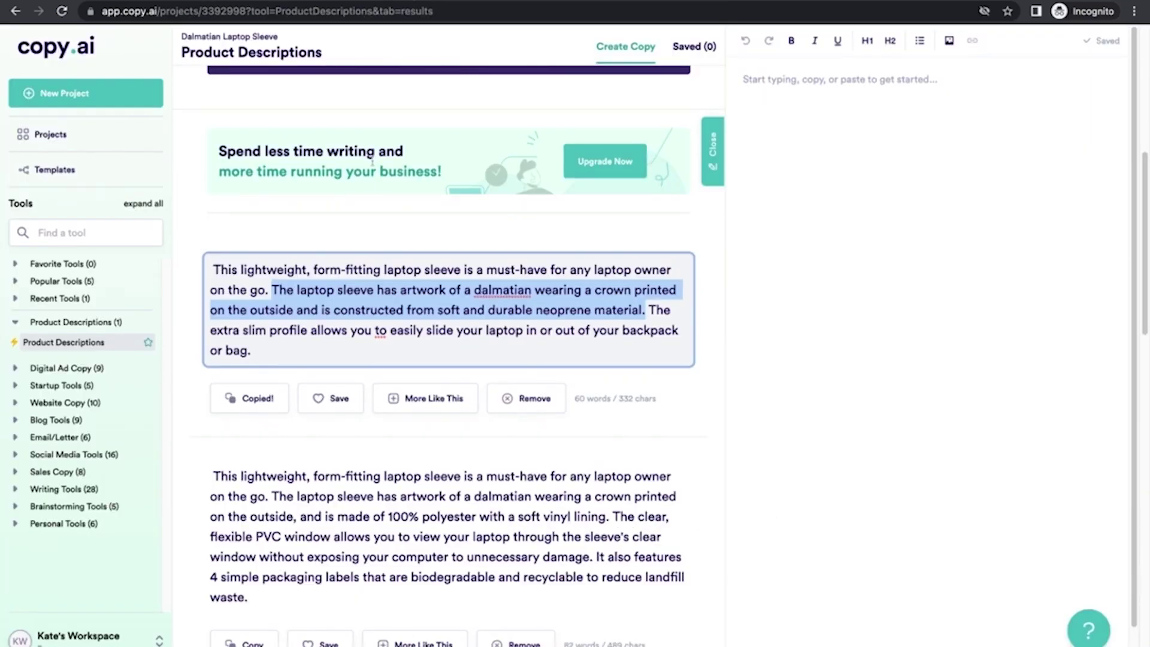
- Append "How the laptop sleeve is used and how it could make a great gift." to the product description prompt in Copy.ai
click(721, 248)
scroll(721, 249, up, 8)
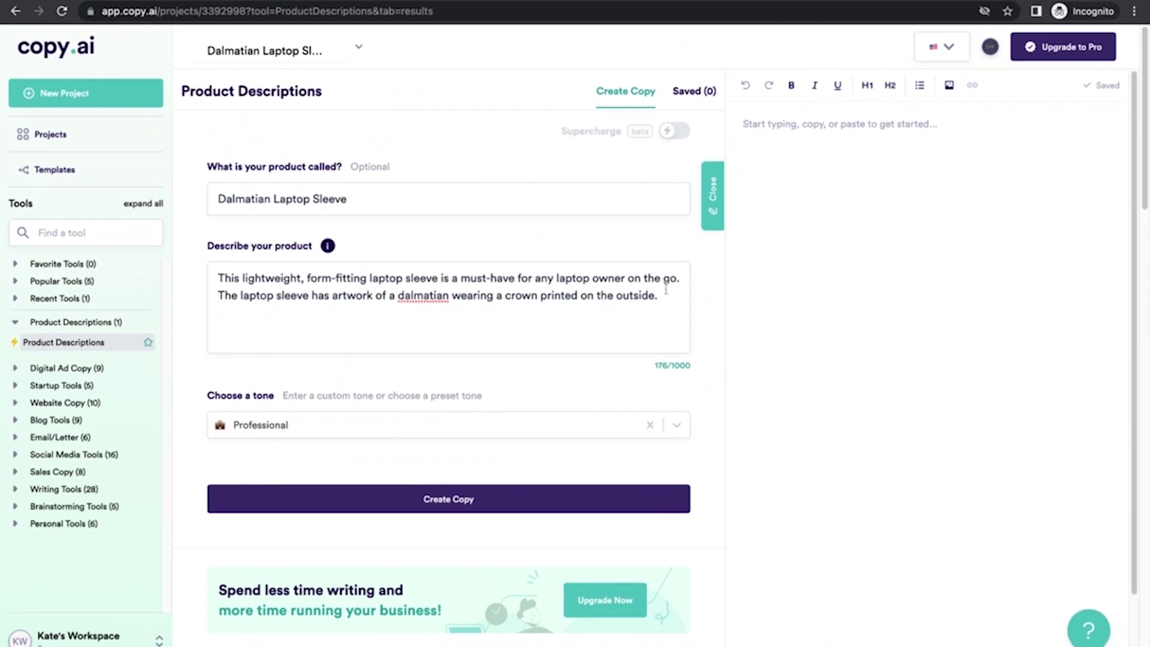
click(667, 294)
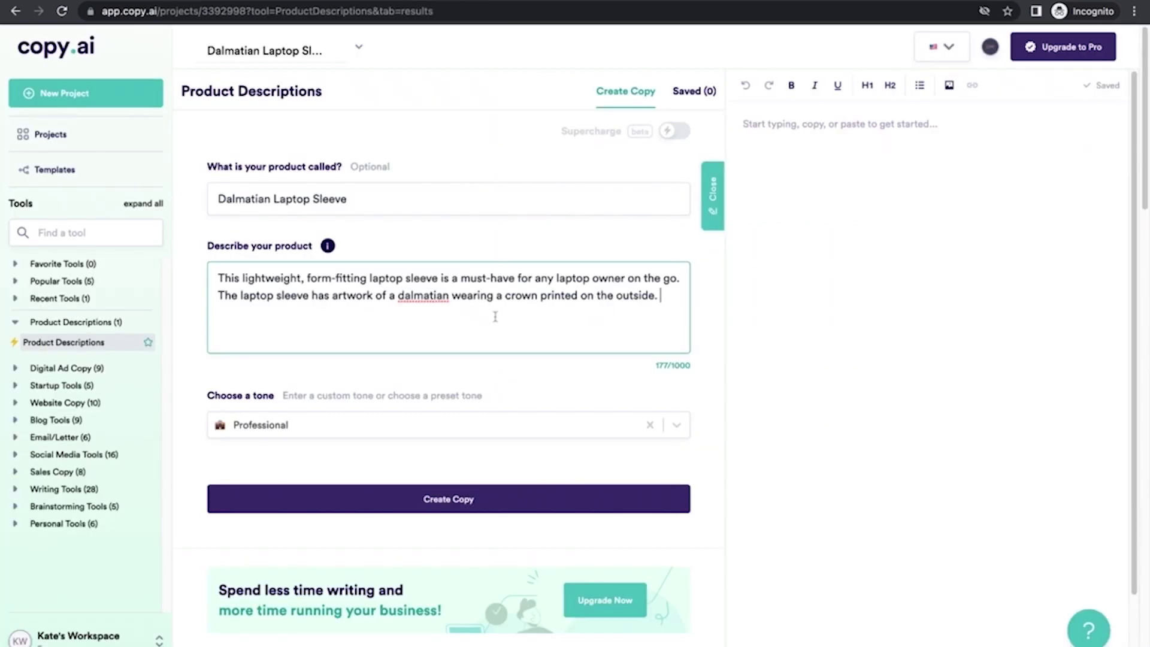
text(How the laptop s)
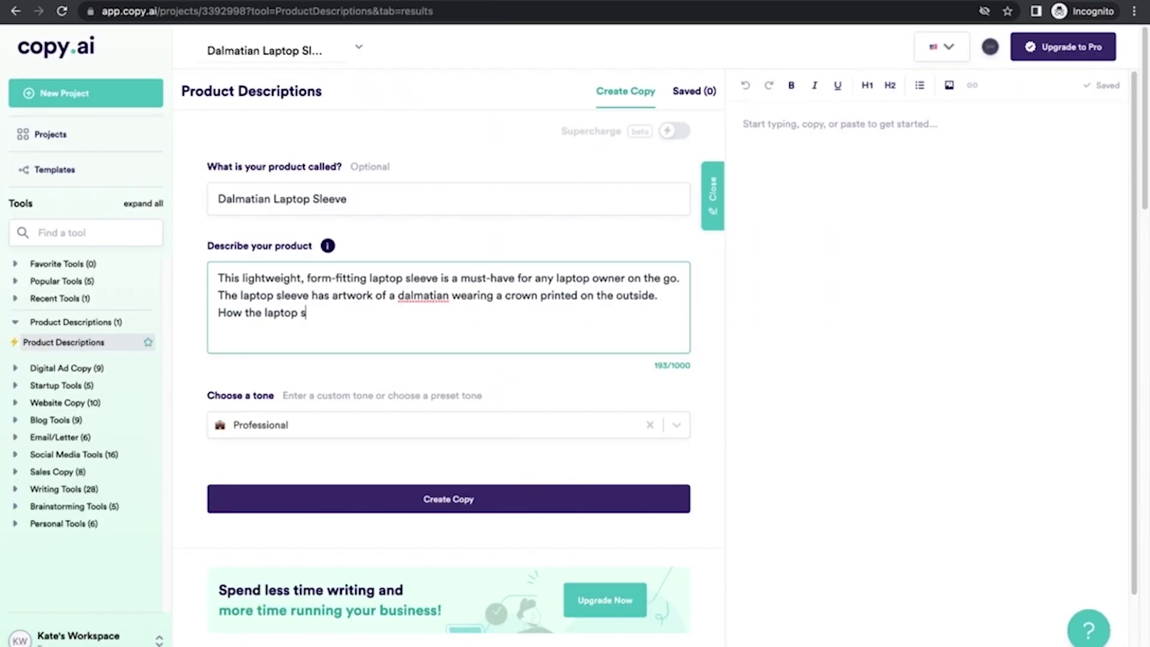
text(leeve is used and how it)
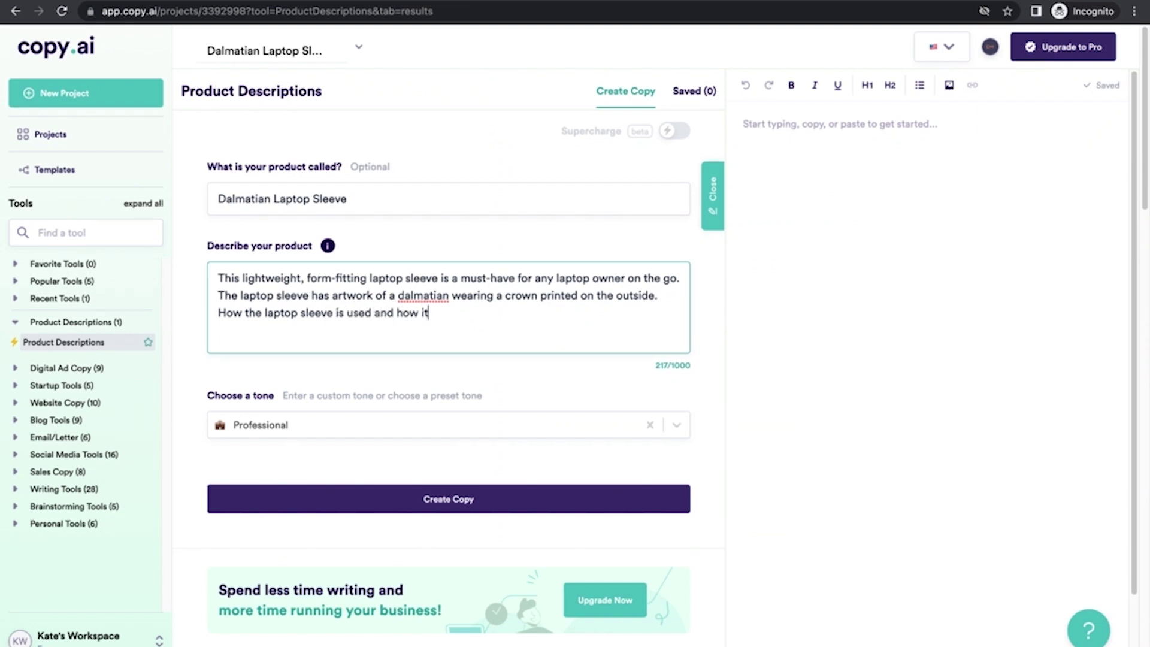
text( could make a great gif)
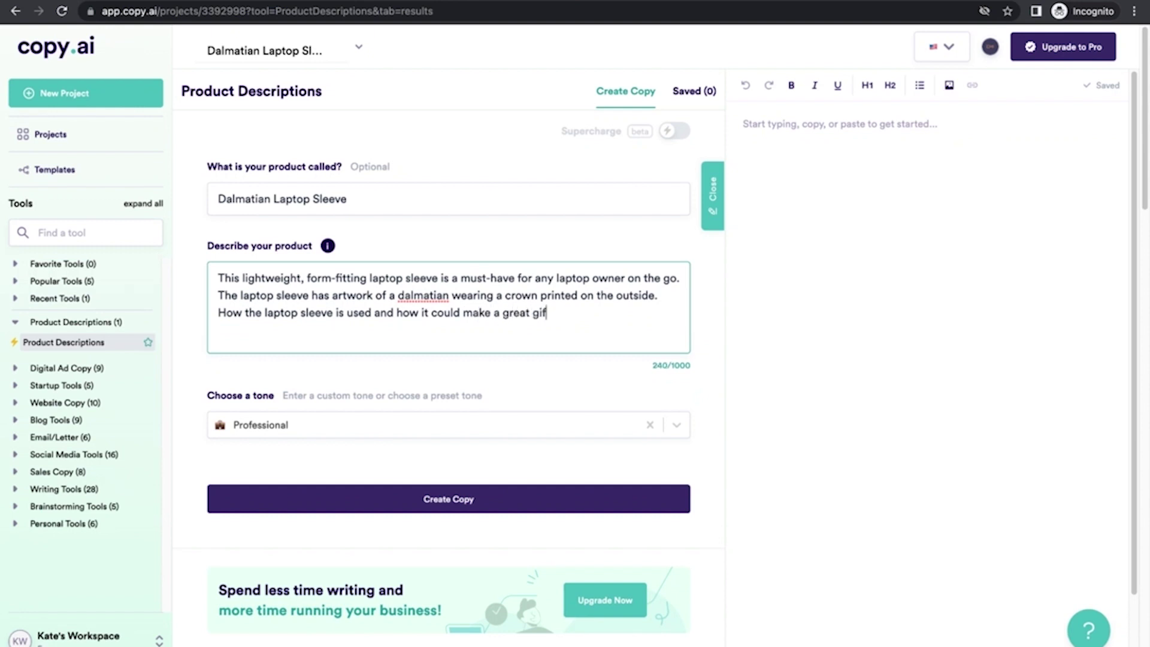
text(t.)
- Remove the opening sentence about the lightweight, form-fitting sleeve from the prompt and generate new product copy
double_click(500, 280)
click(632, 278)
drag(679, 281, 218, 279)
key(BackSpace)
key(Delete)
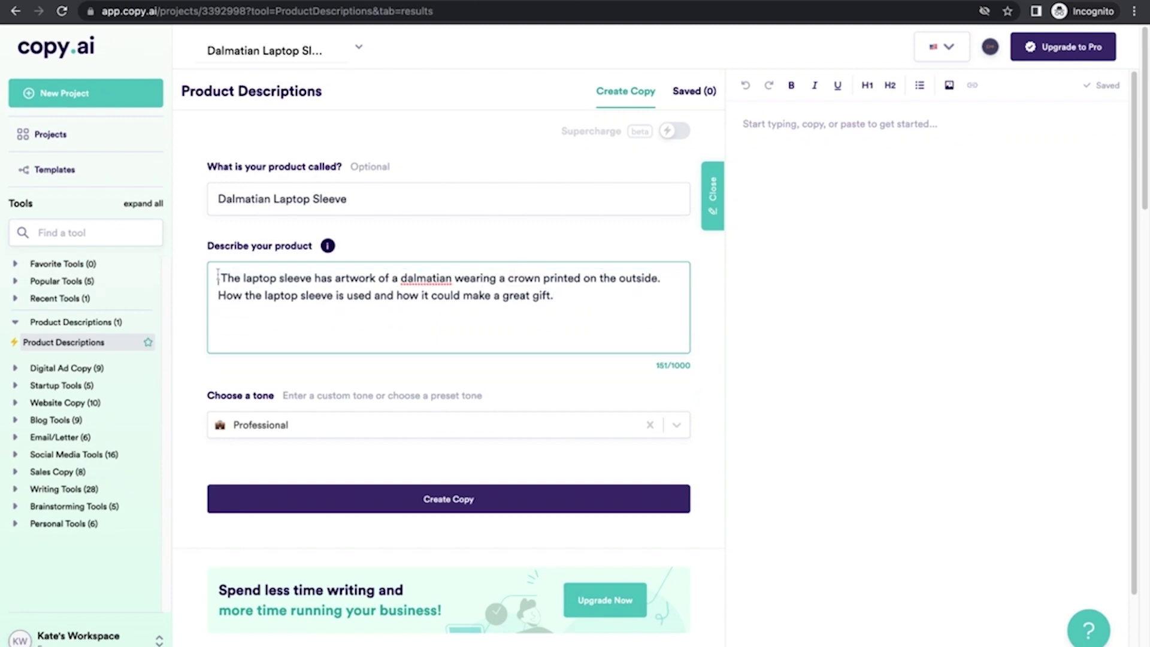
key(Delete)
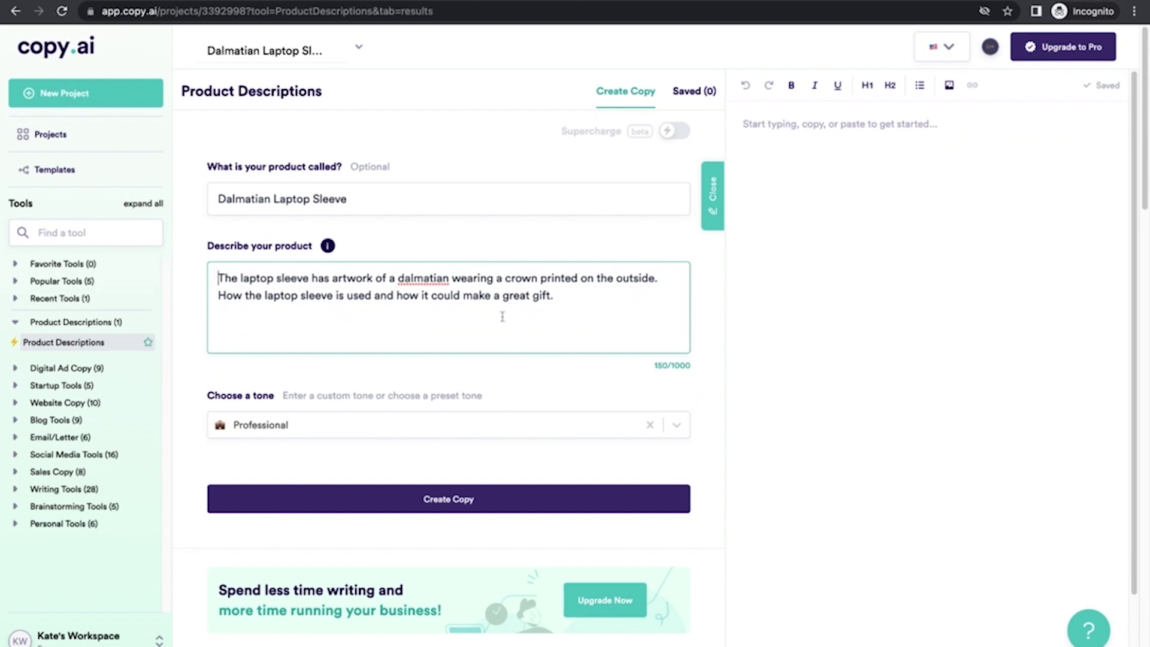
click(718, 358)
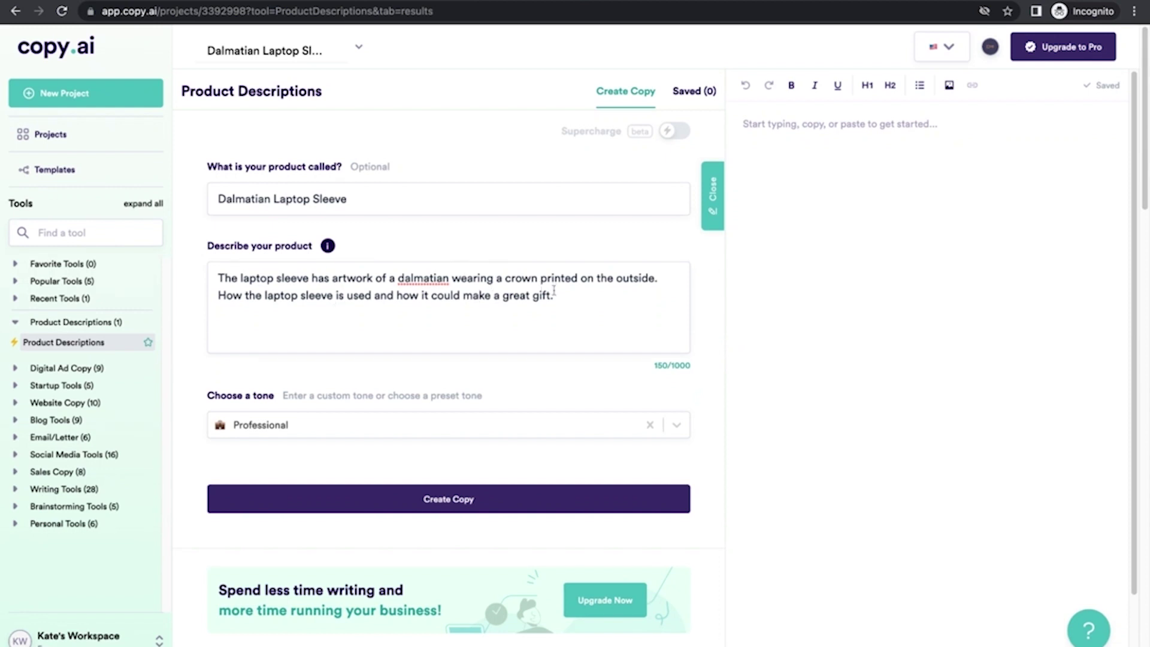
click(497, 509)
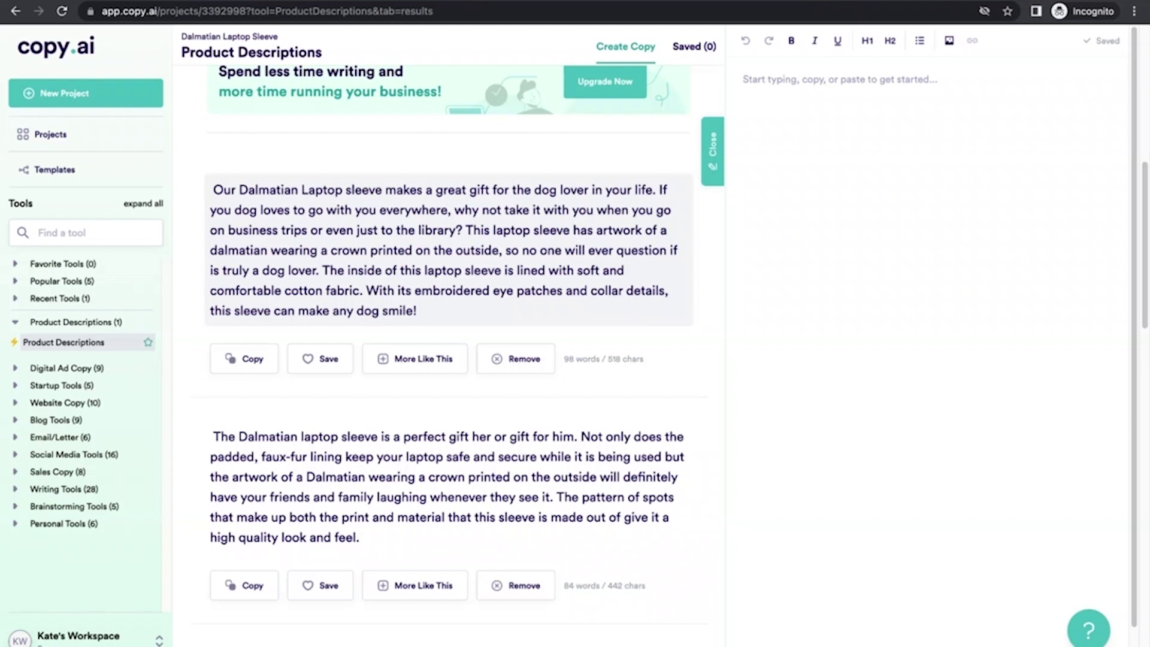
- Copy the generated description beginning "Your new laptop deserves to be protected" into the blank project document
scroll(449, 347, down, 5)
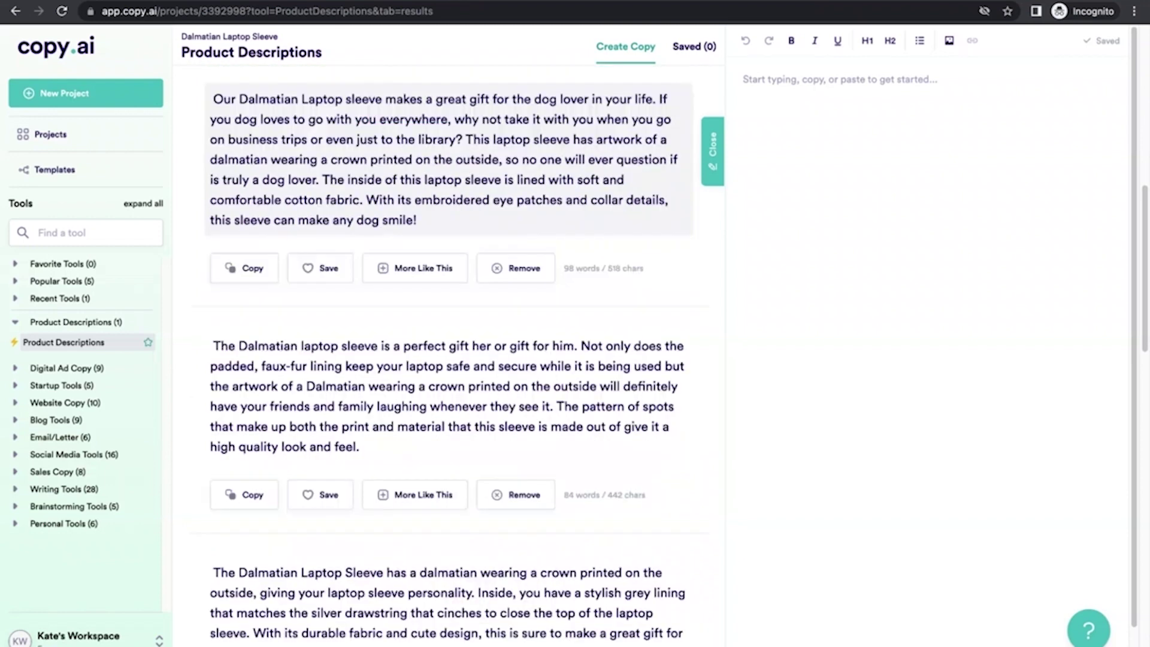
scroll(198, 328, down, 4)
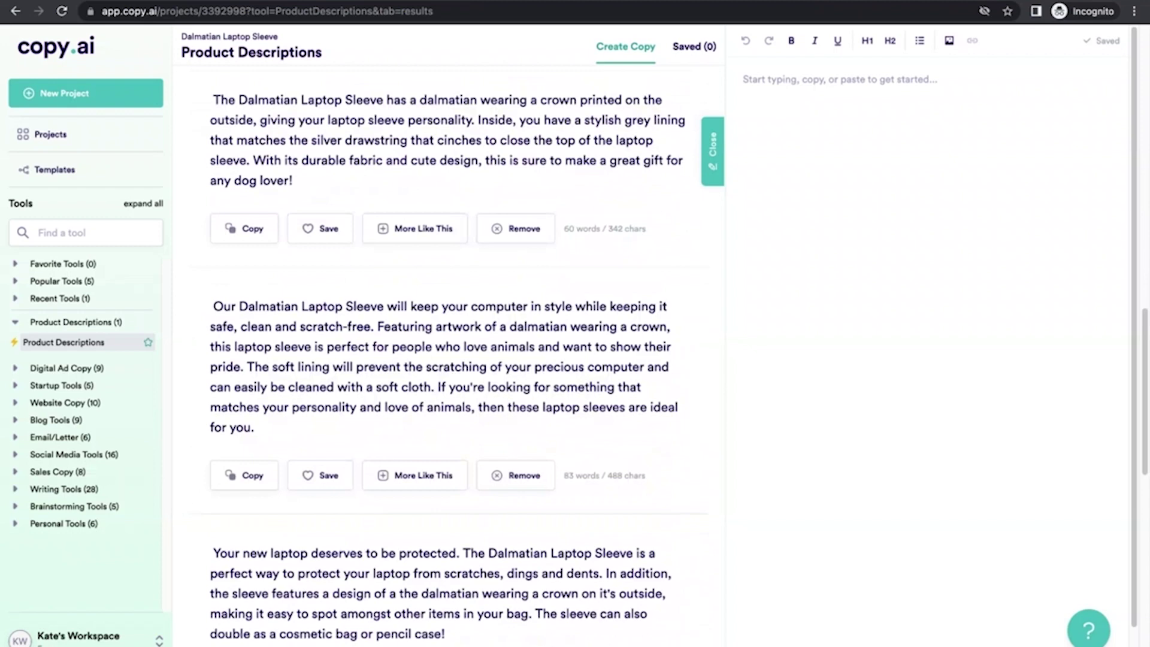
scroll(443, 357, down, 4)
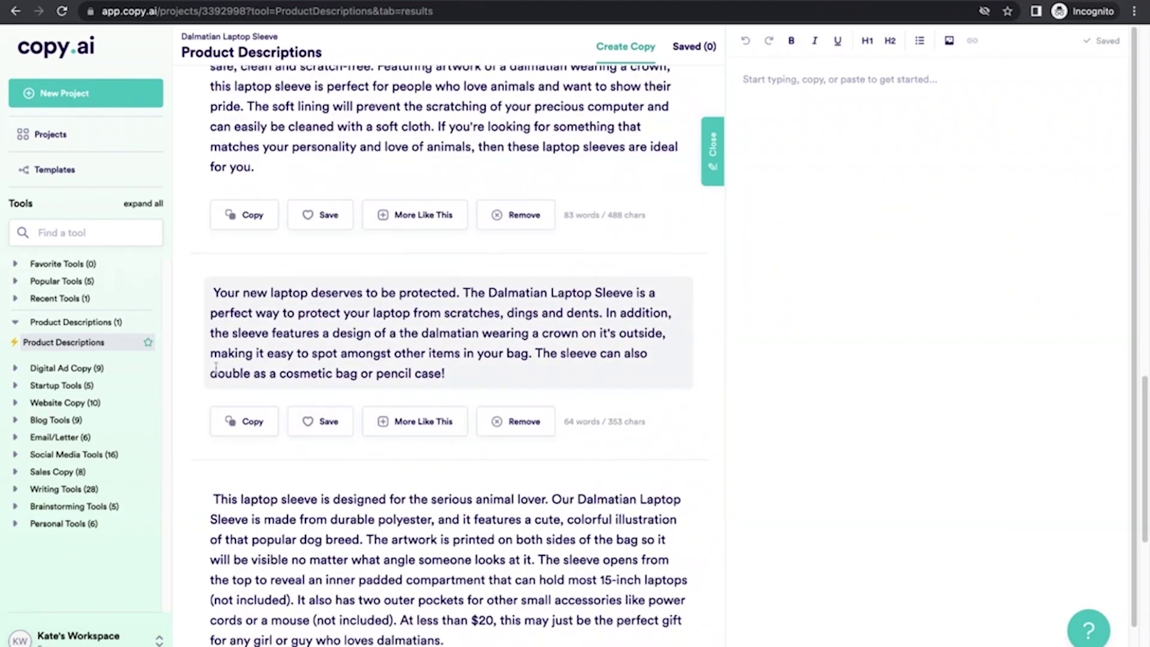
scroll(216, 366, down, 2)
scroll(216, 367, up, 1)
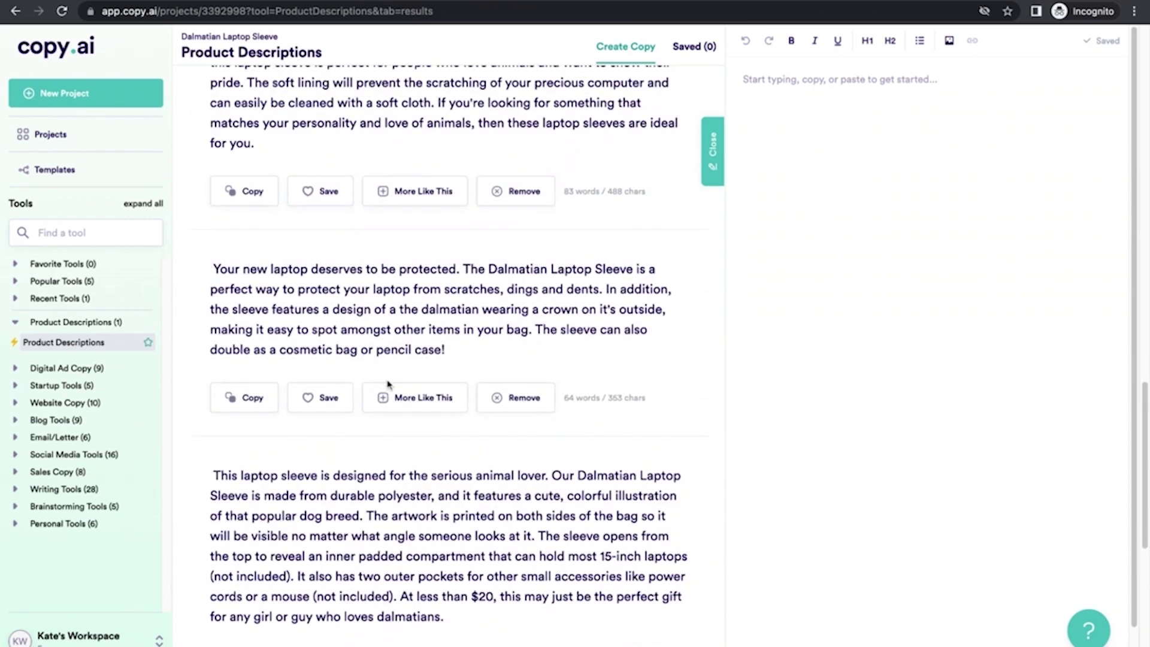
click(462, 347)
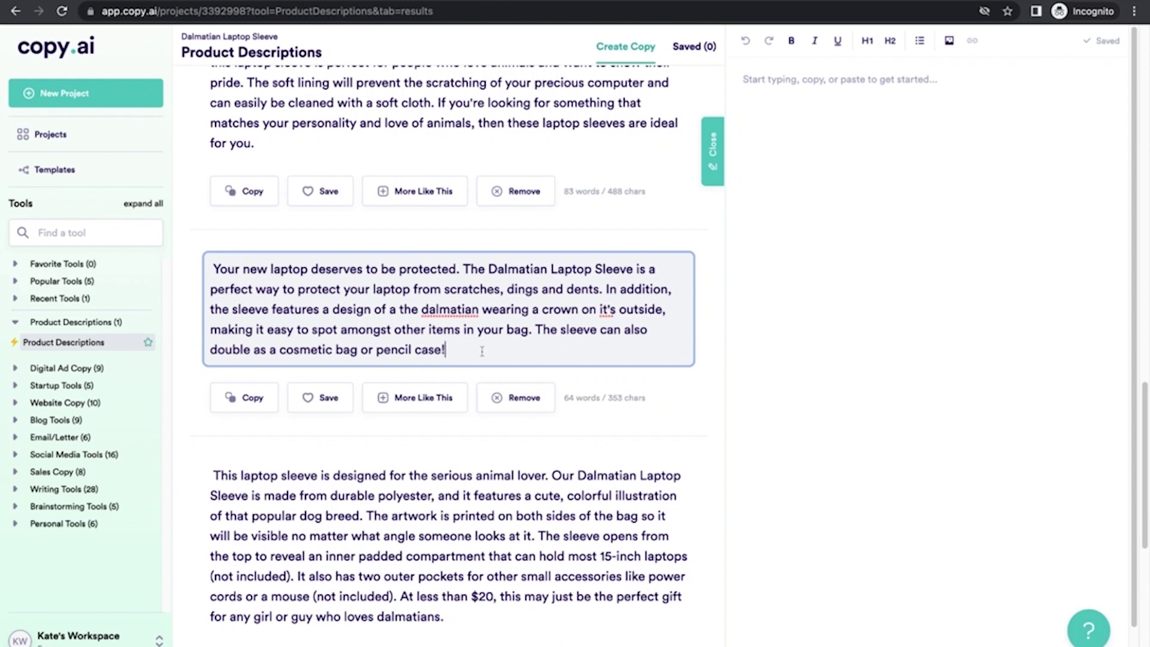
drag(489, 352, 520, 329)
click(522, 352)
click(244, 397)
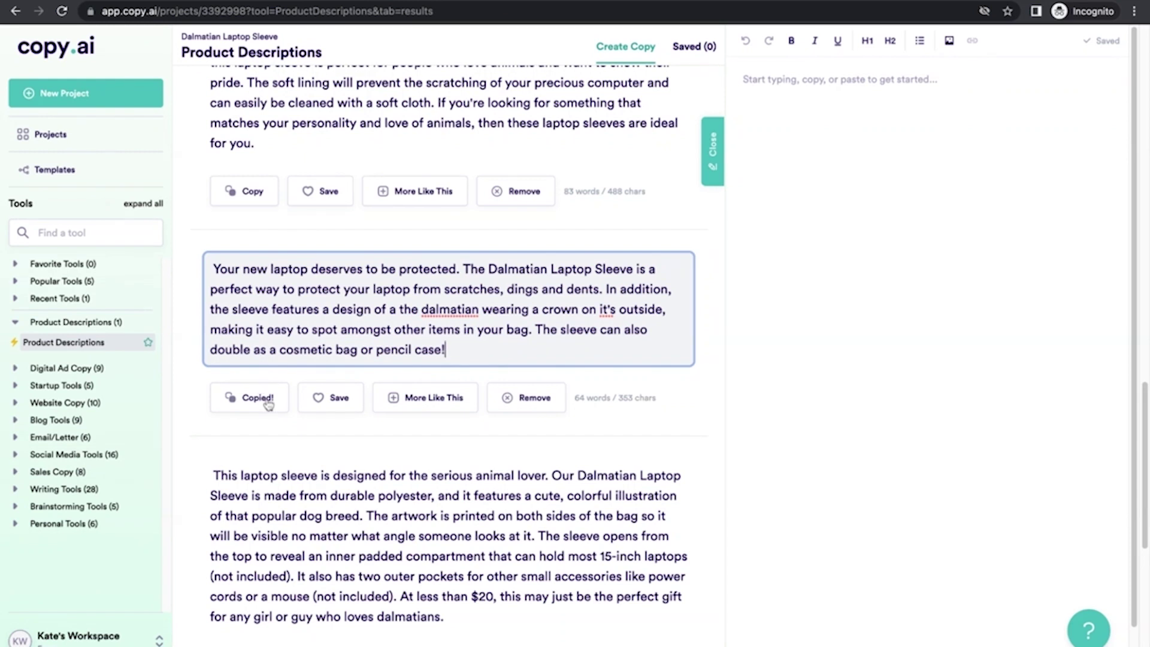
click(871, 155)
key(super+v)
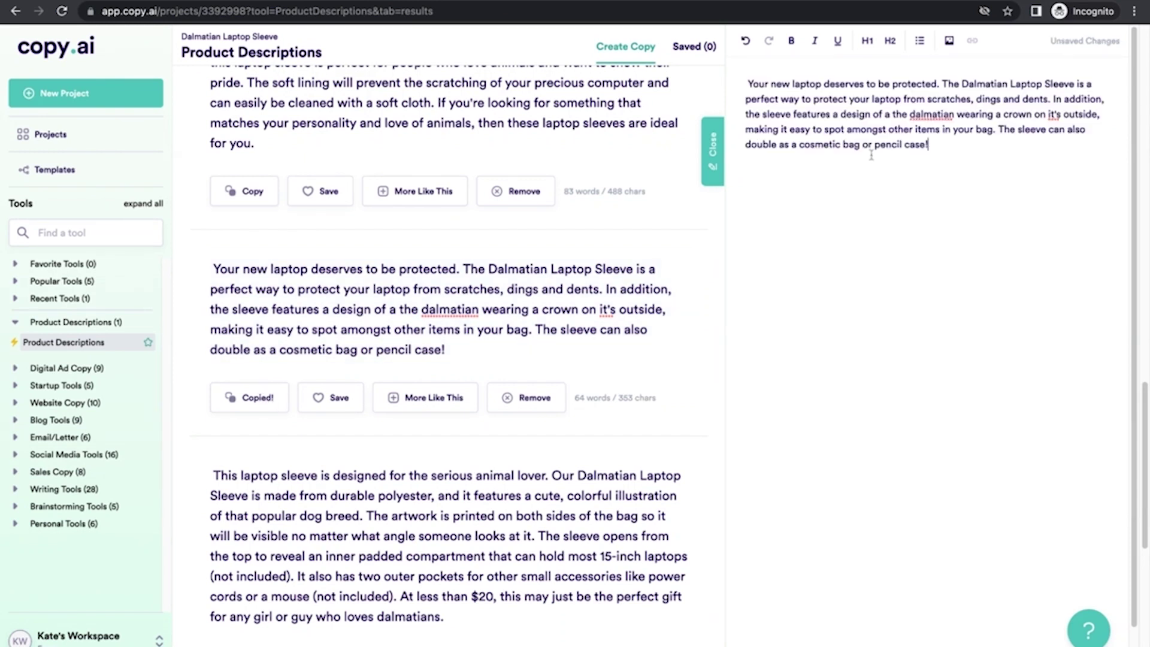
- Capitalize "Dalmatian" before "wearing a crown" and replace "it's" with "the" before "outside" in the document paragraph
double_click(927, 114)
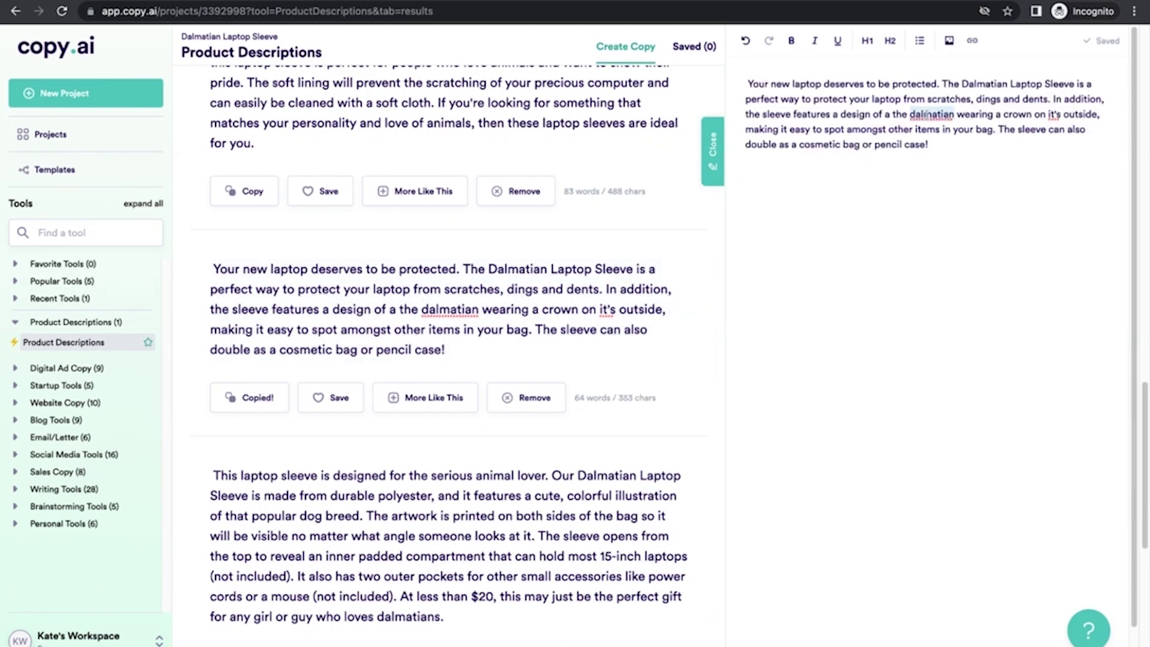
text(Dalmatian)
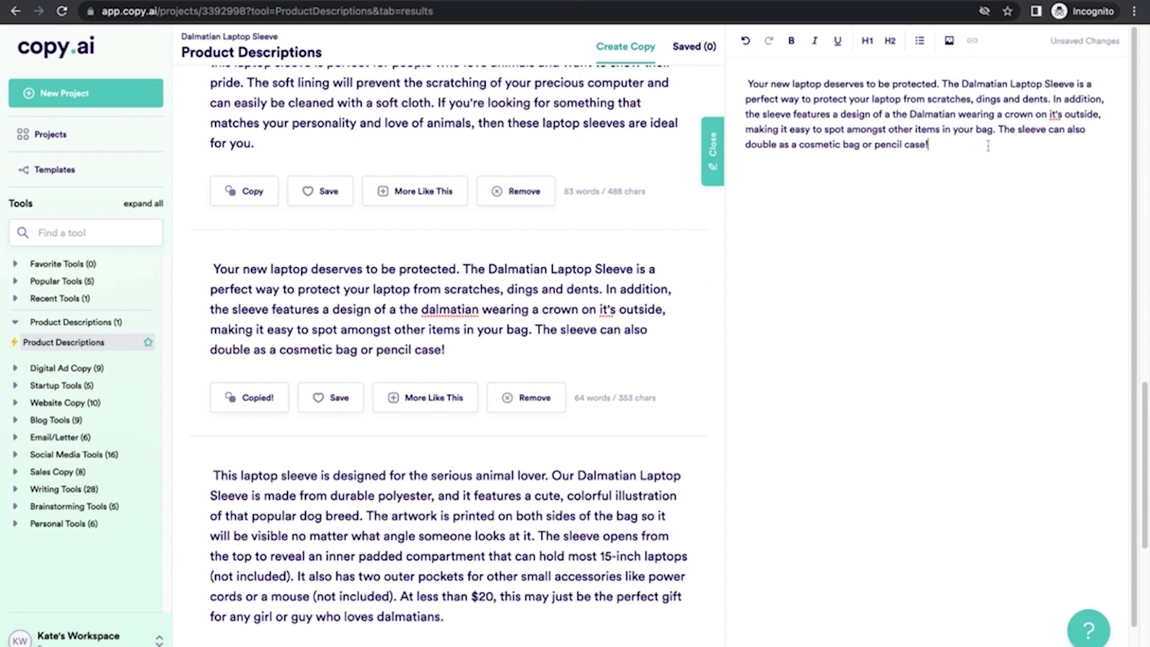
double_click(1056, 114)
text(i)
text(he)
- Remove the leading space at the start of the document paragraph
click(1016, 162)
key(super+Up)
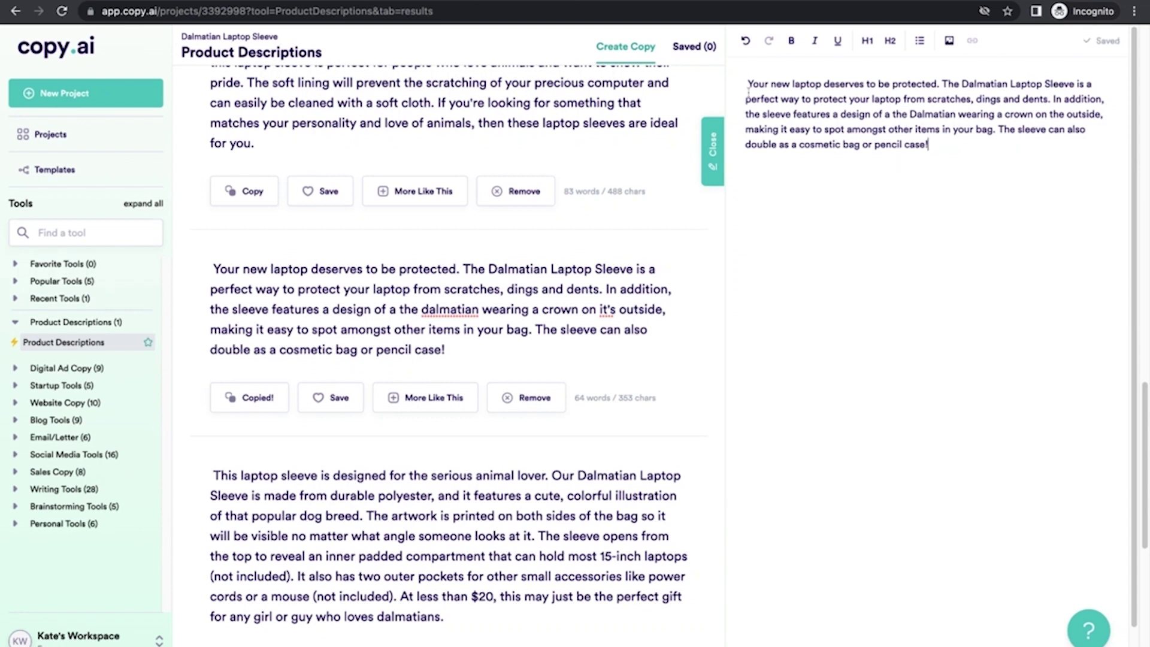
key(Delete)
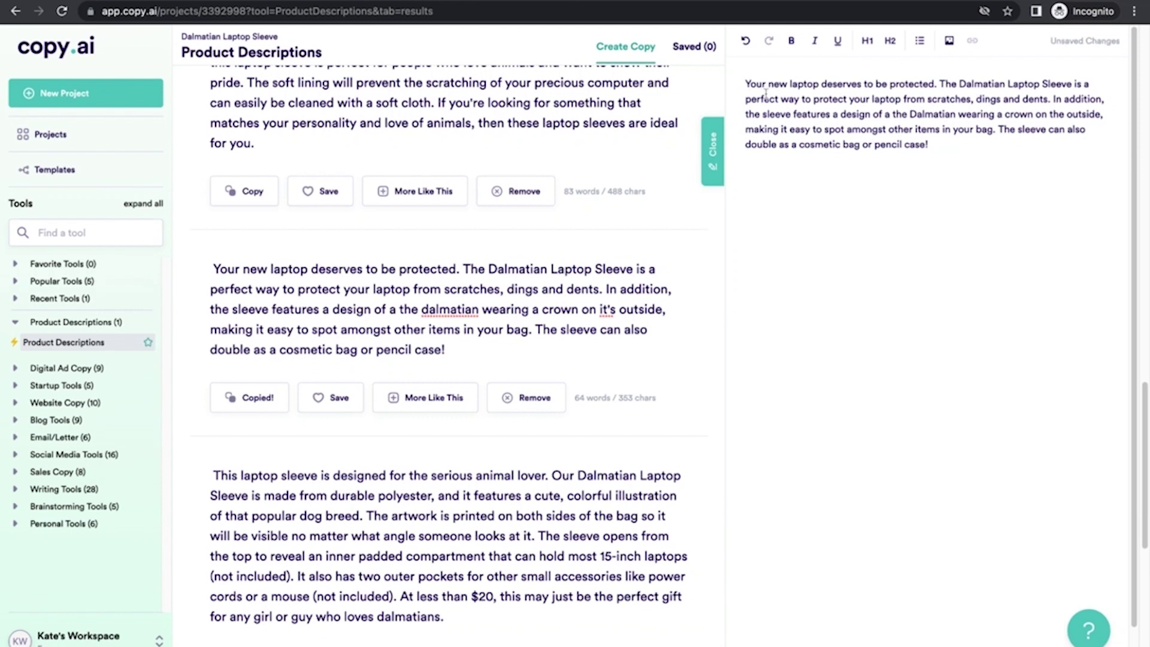
click(944, 149)
- Copy the result sentence "With its durable fabric and cute design..." onto a new line below the document paragraph, ending it with a period
scroll(563, 161, up, 4)
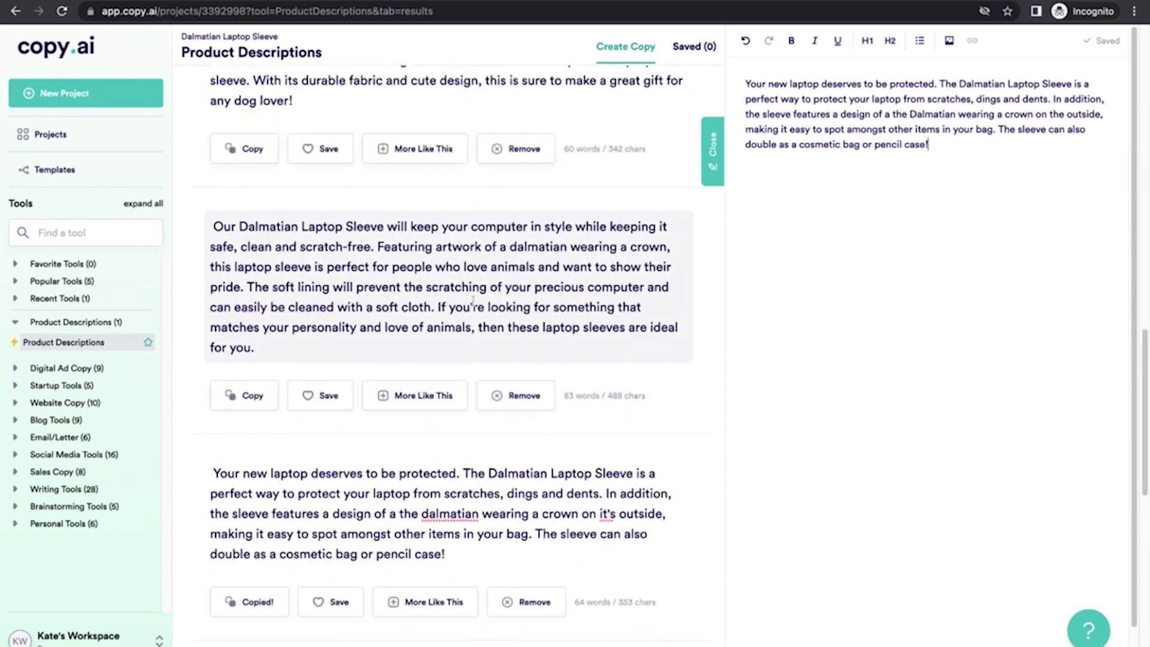
scroll(473, 302, up, 1)
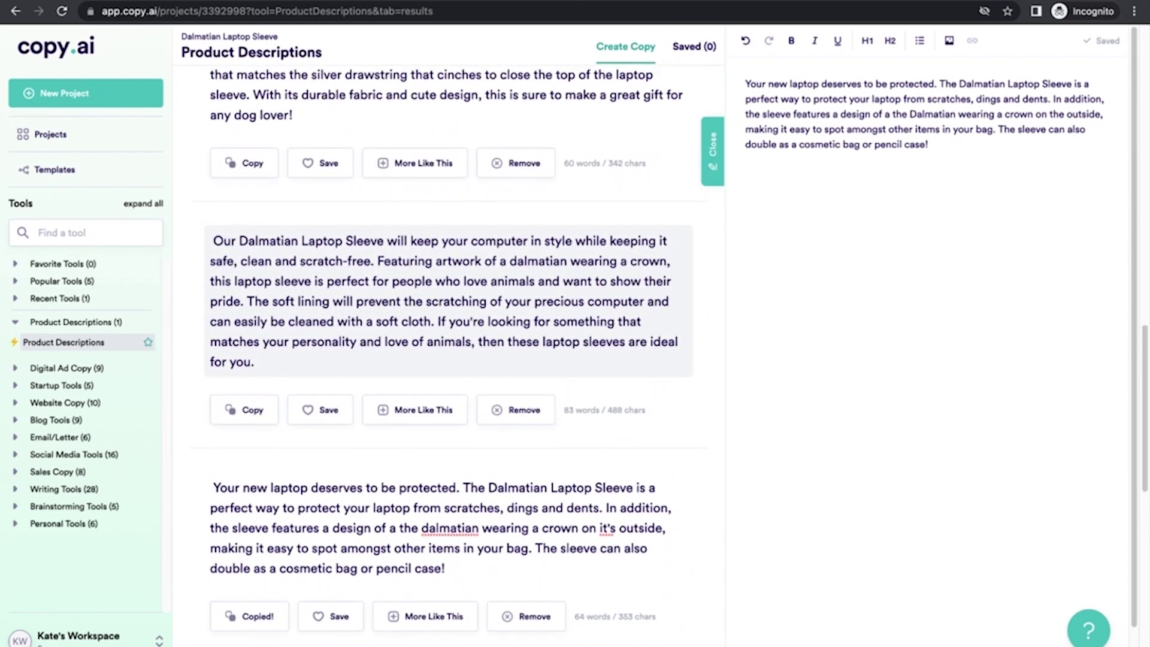
scroll(534, 310, up, 1)
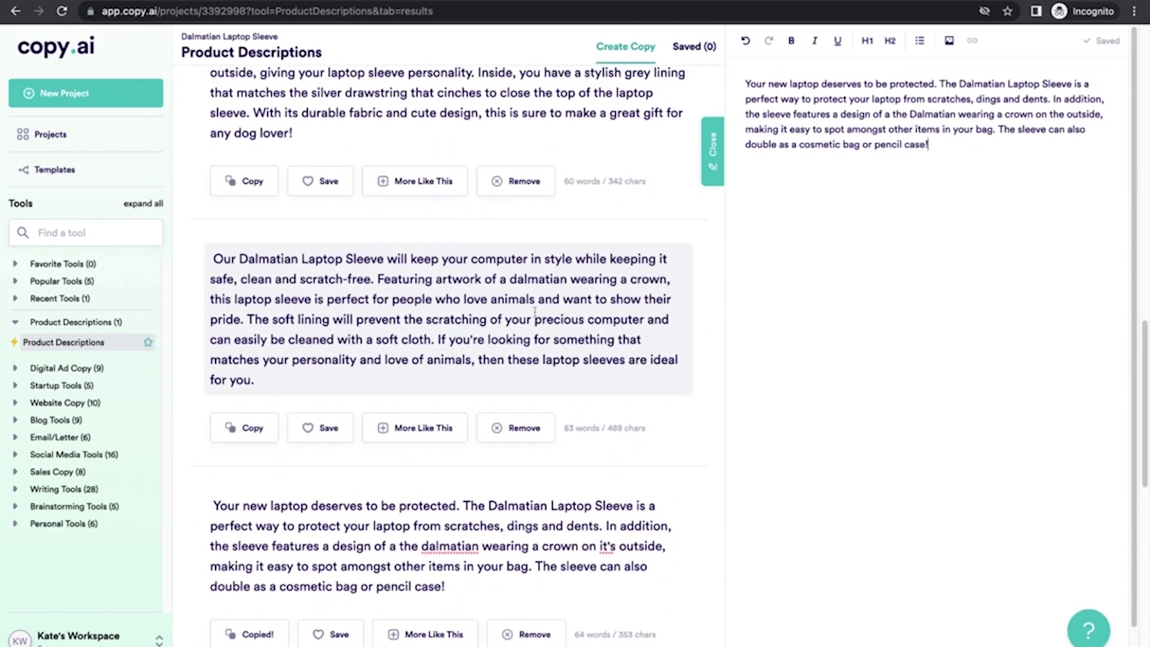
scroll(533, 299, up, 4)
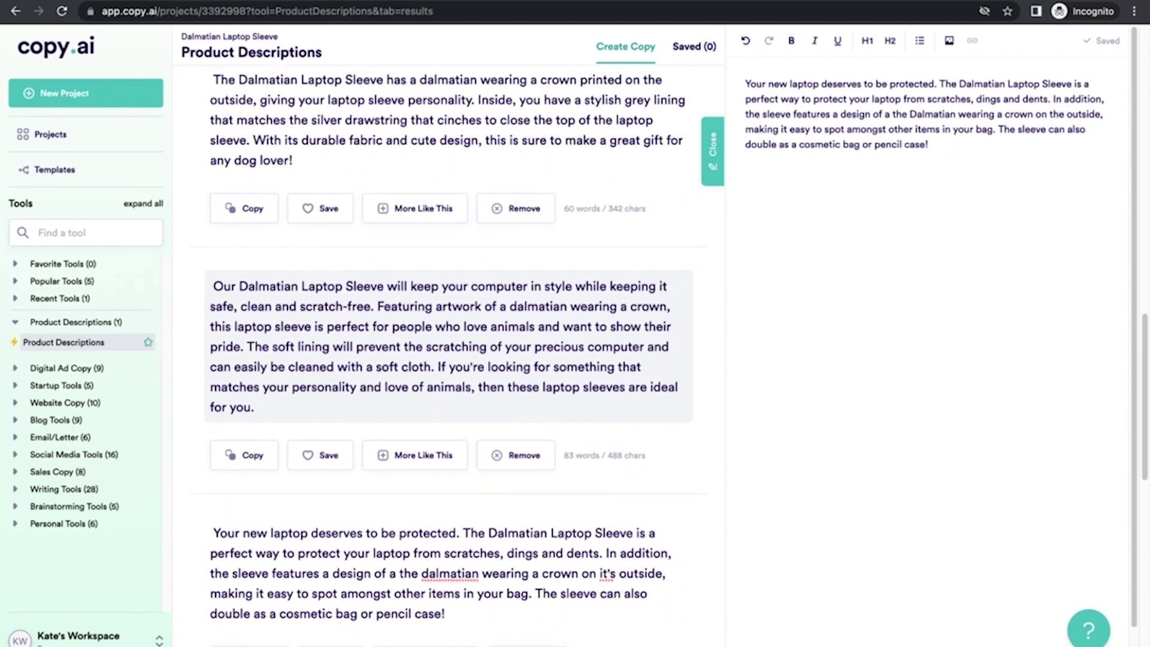
scroll(319, 376, up, 2)
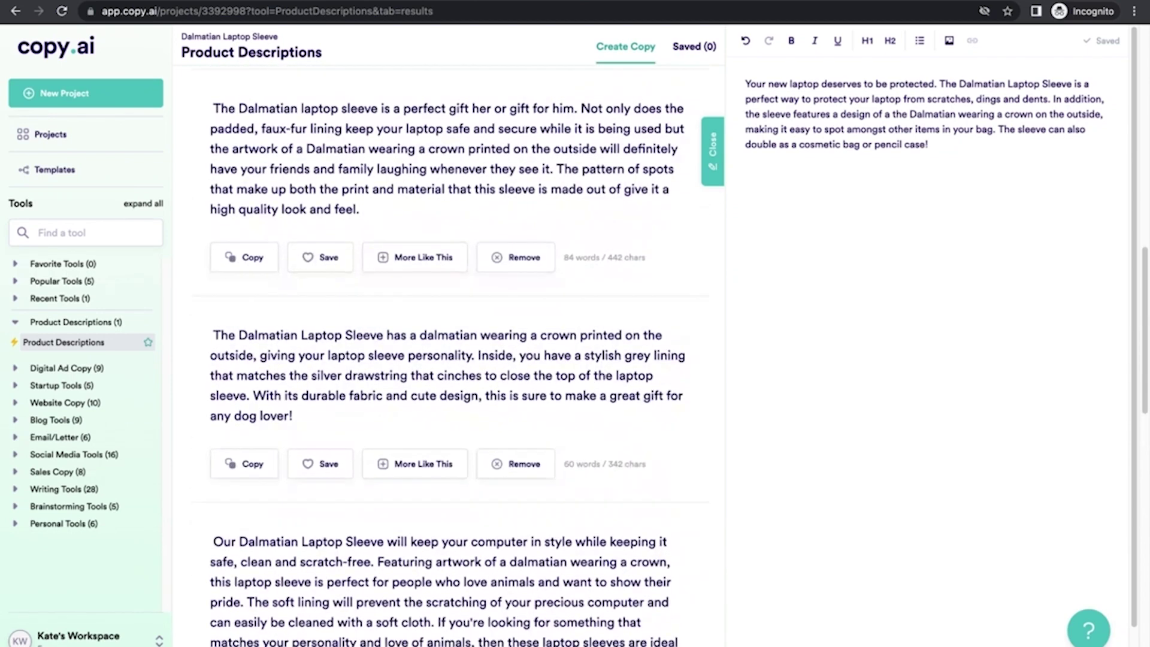
double_click(254, 395)
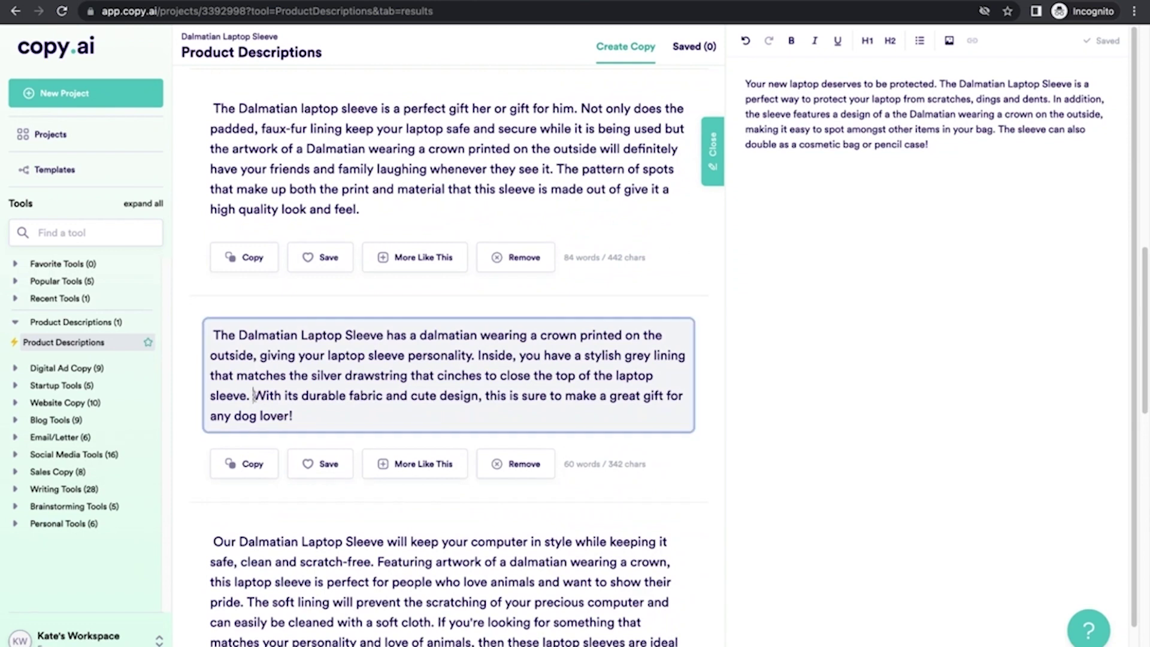
key(shift+super+Down)
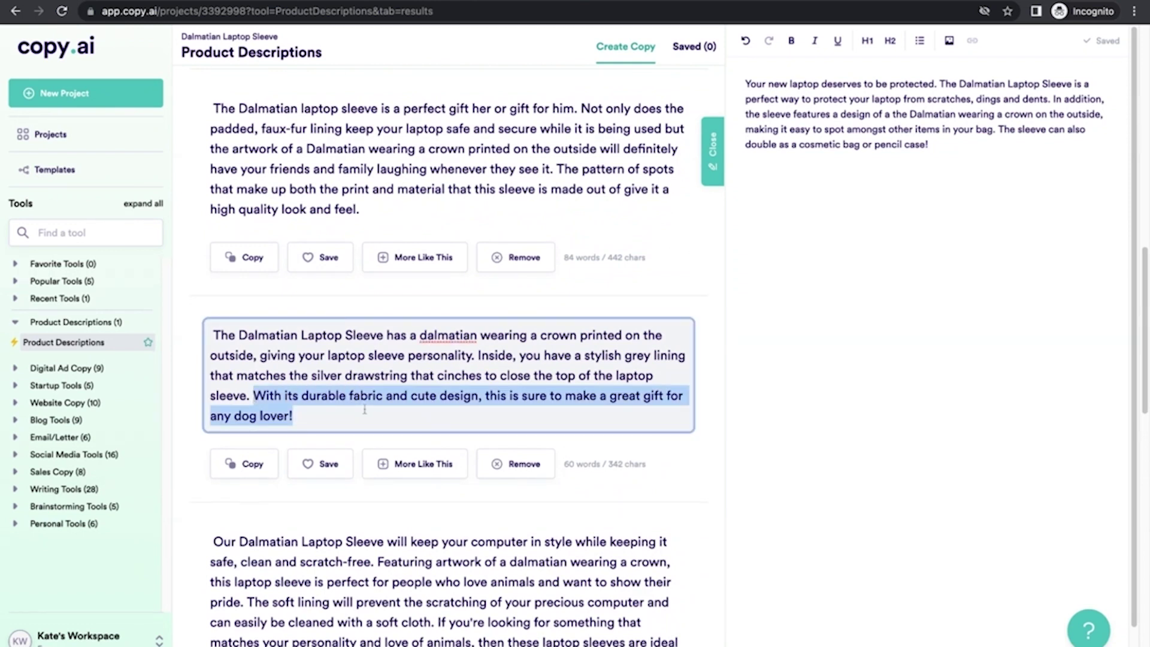
key(super+c)
click(998, 146)
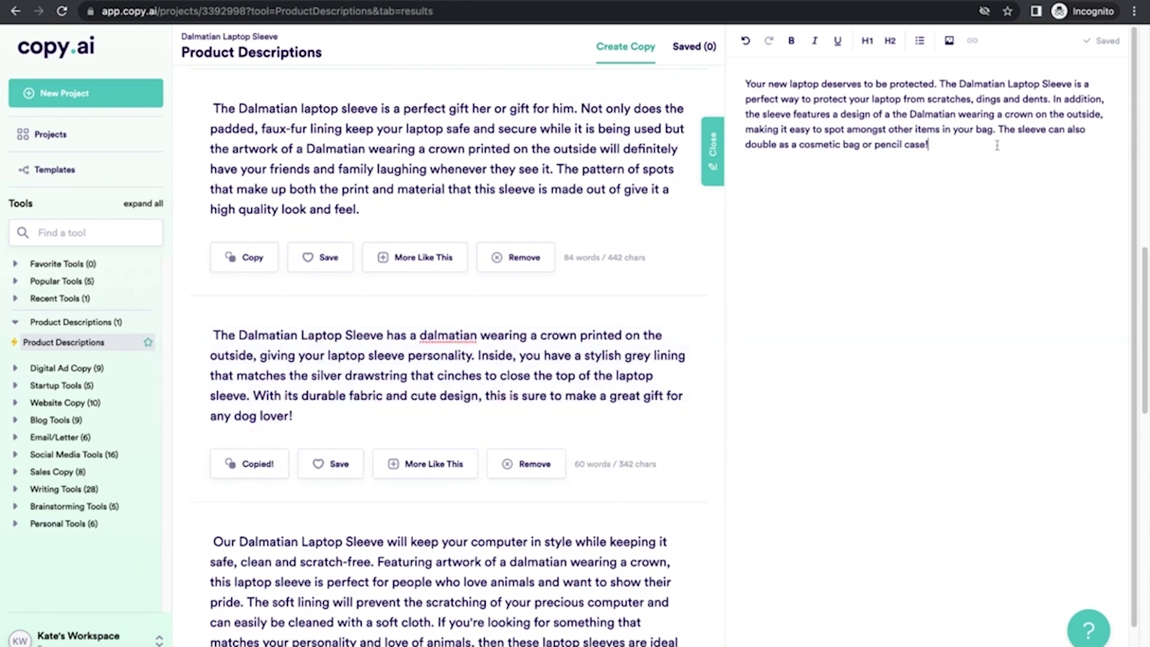
key(Return)
key(super+v)
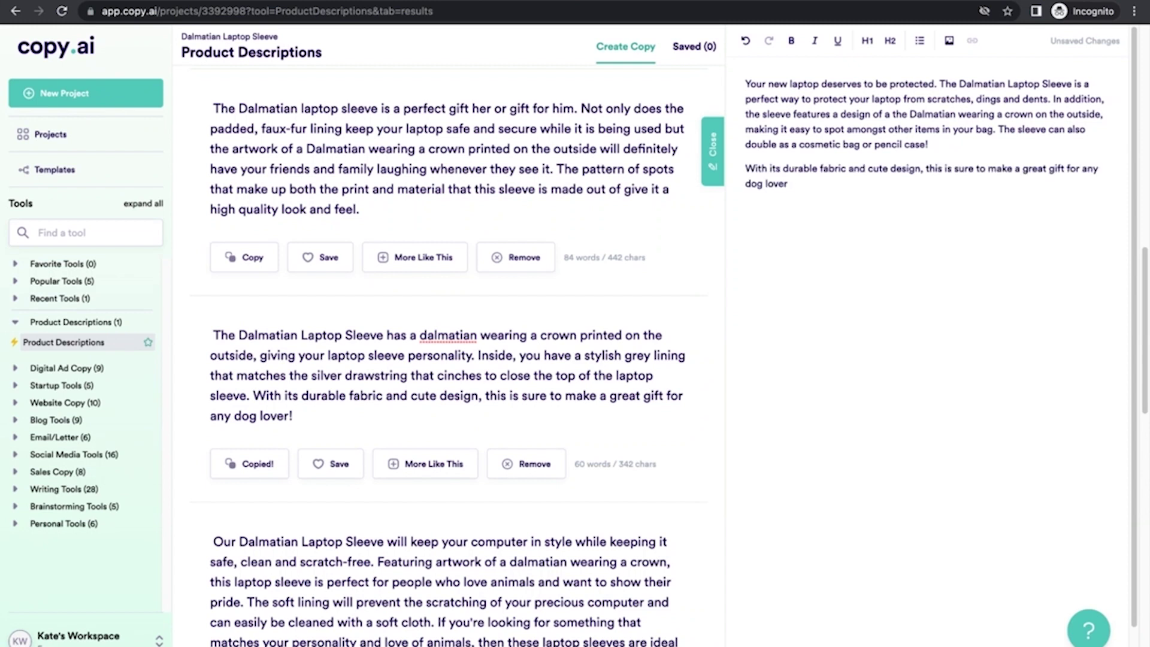
text(.)
- Move the "With its durable fabric" sentence into the paragraph, directly before "The sleeve can also double as a cosmetic bag"
triple_click(827, 184)
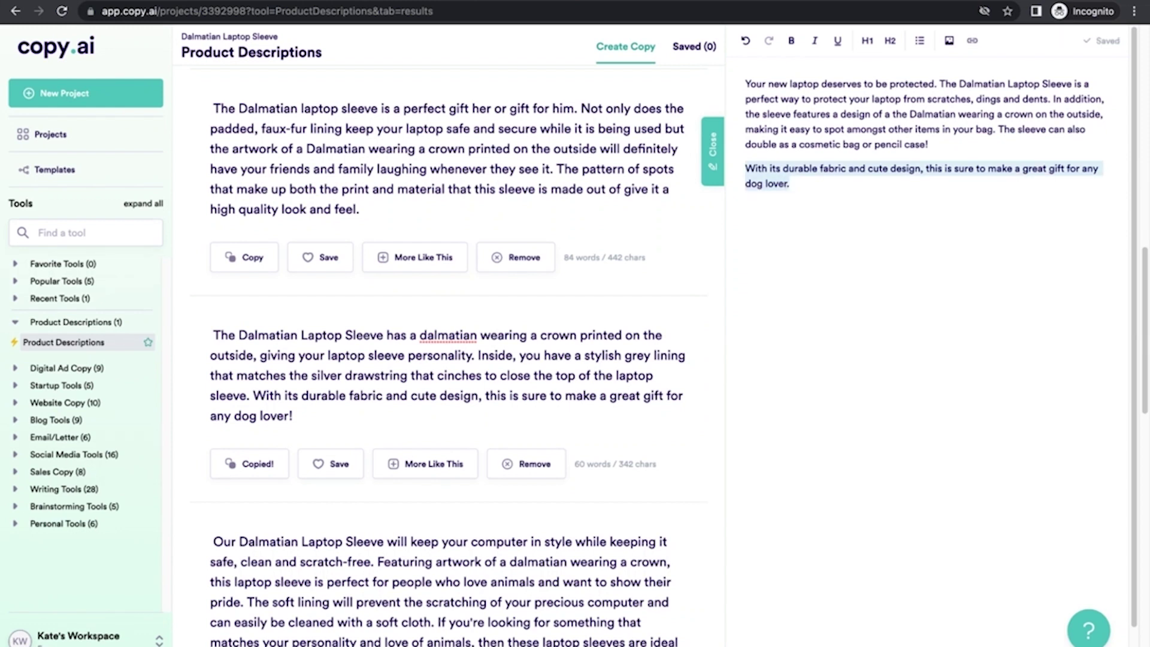
key(BackSpace)
key(BackSpace)
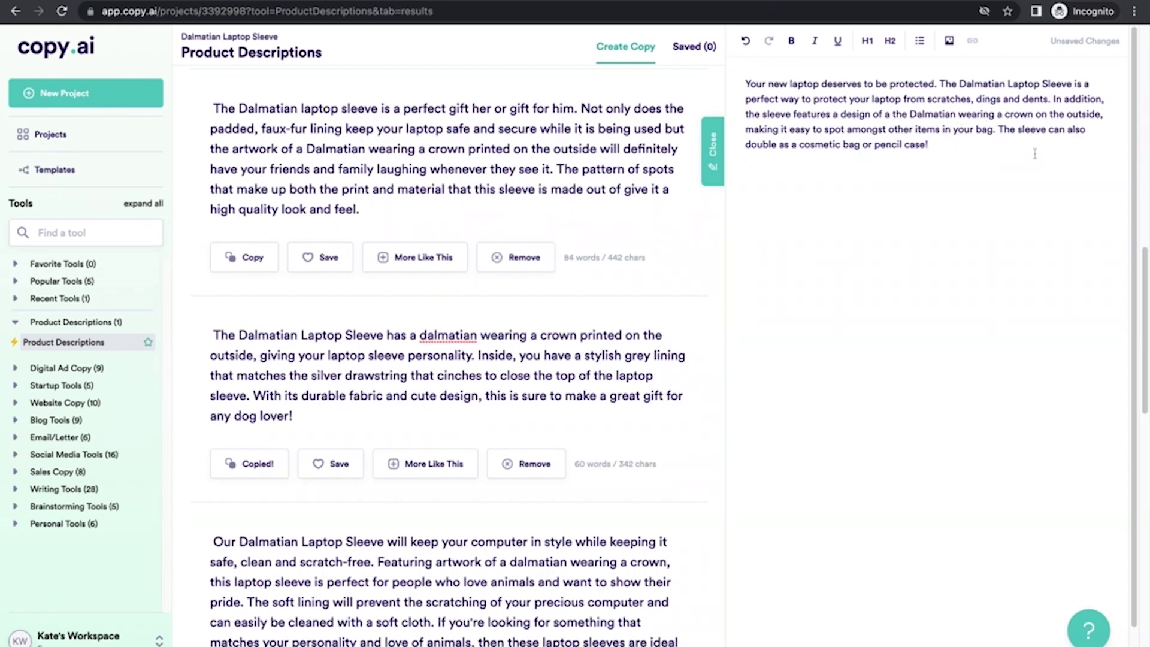
click(996, 129)
key(ctrl+v)
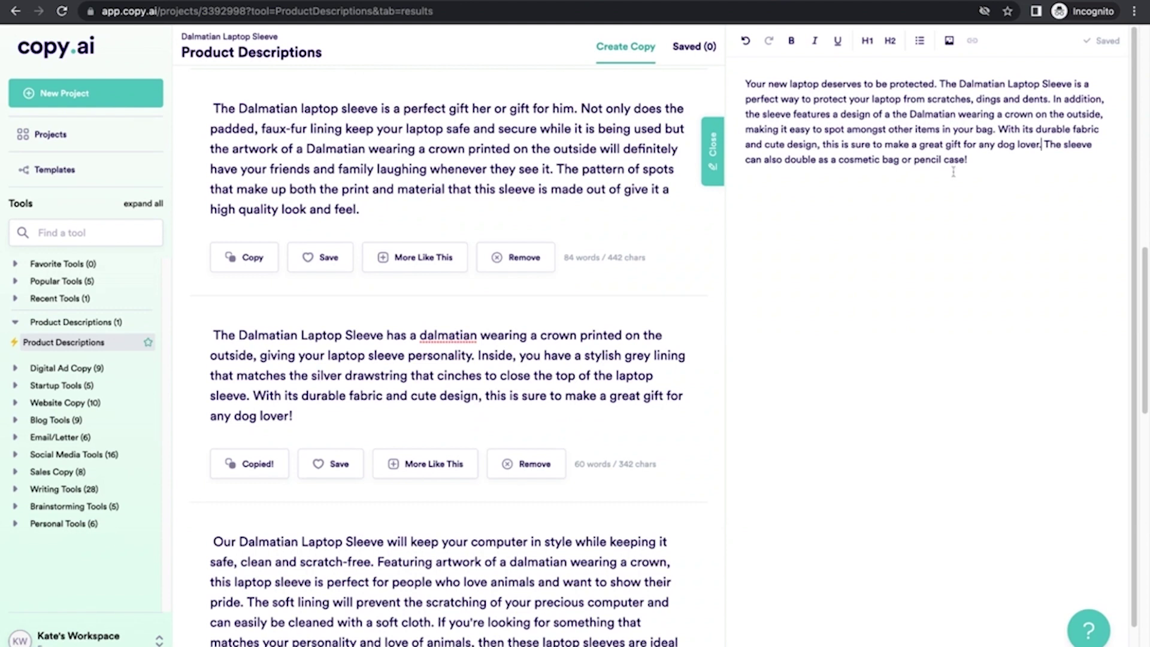
- Enclose the closing sentence "The sleeve can also double as a cosmetic bag or pencil case!" in parentheses
click(1047, 145)
text(()
click(1017, 160)
text())
- Copy the edited paragraph below the first sentence in the Milanote note and check the listing description guidelines in the toolkit PDF
key(shift+Up)
key(shift+Up)
key(shift+Up)
key(shift+Up)
key(shift+Up)
key(shift+Up)
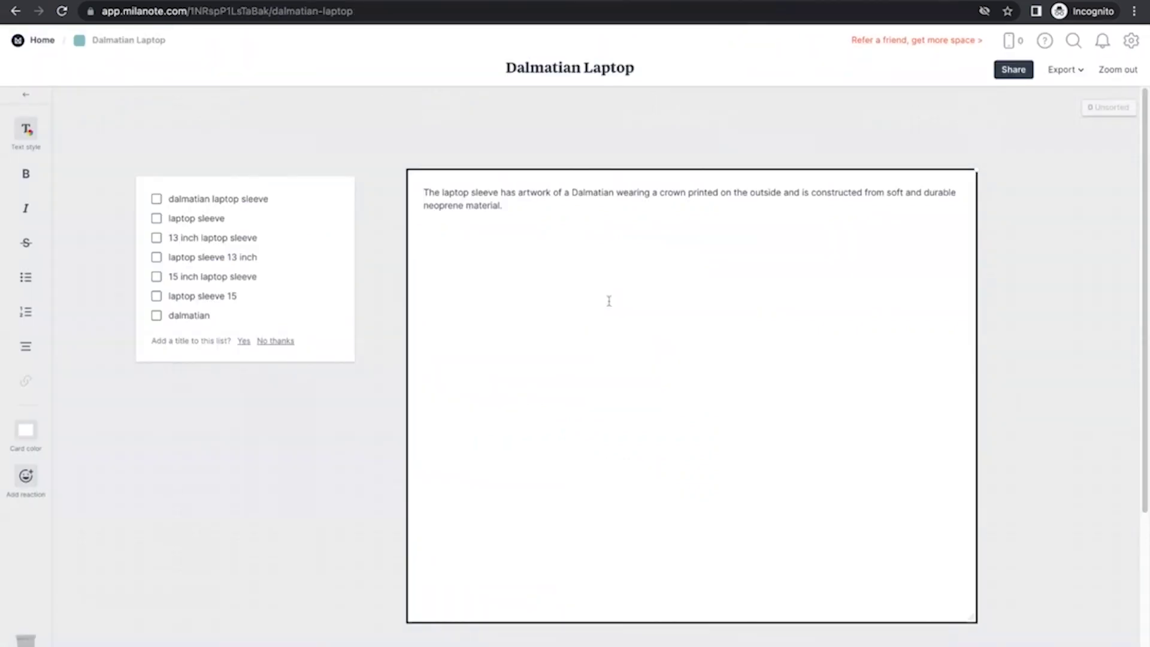
key(super+v)
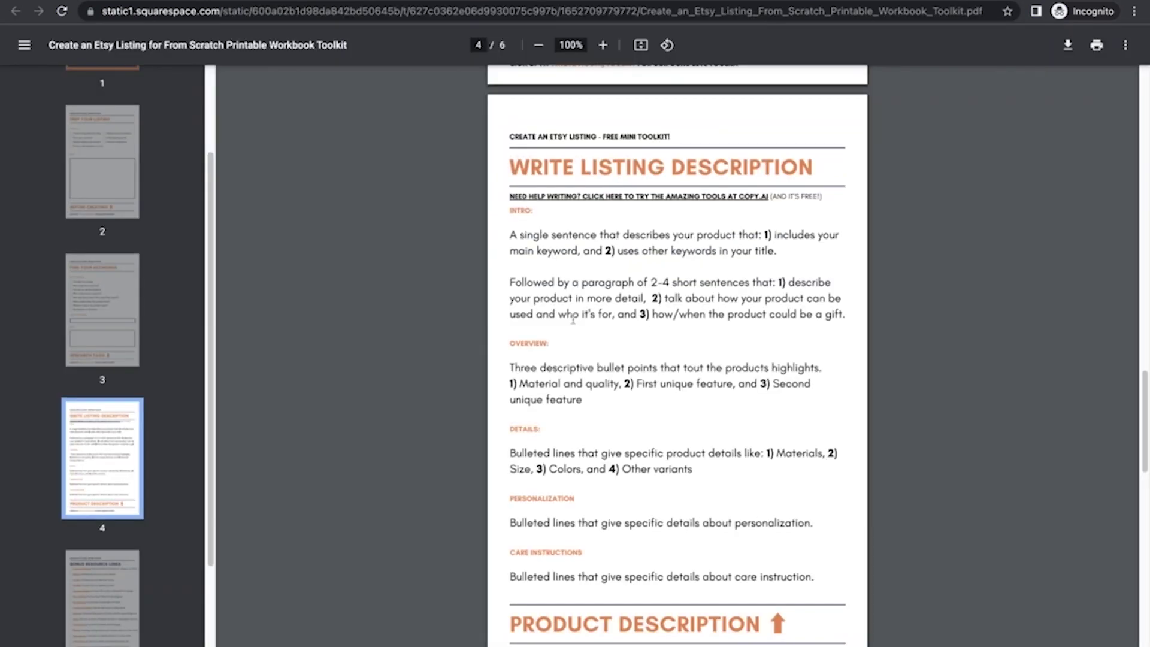
scroll(574, 319, down, 3)
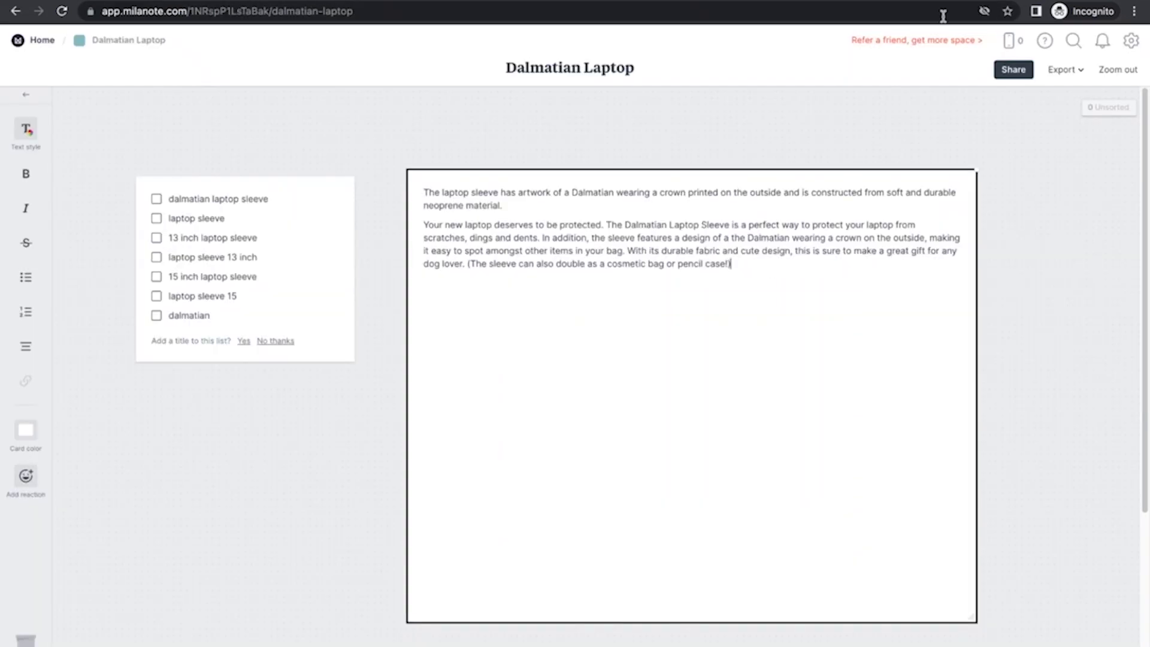
- Add an "OVERVIEW" heading below the description paragraph in the note and start a bulleted list under it
key(Return)
text(•)
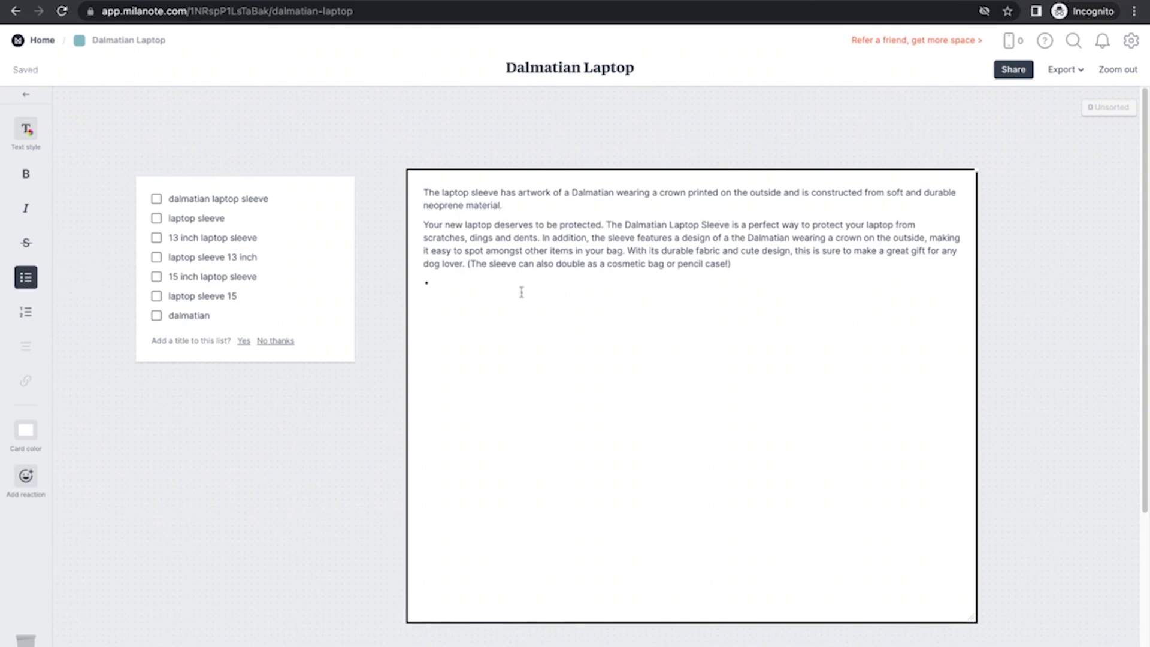
key(BackSpace)
text(OVERVIEW)
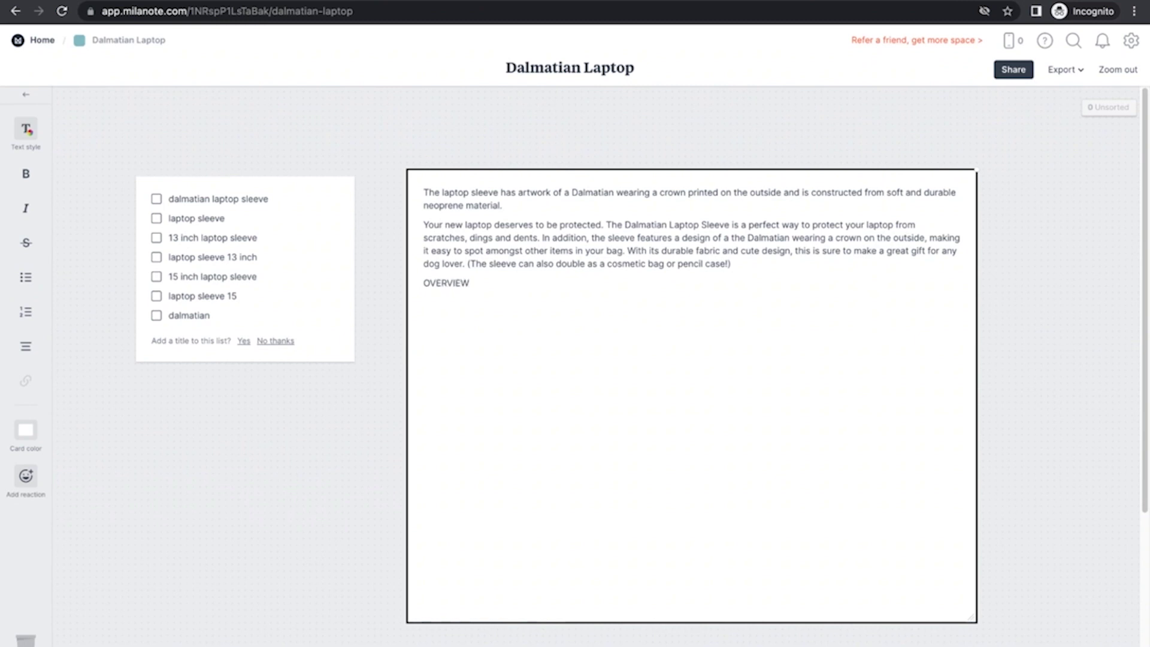
key(Return)
click(25, 279)
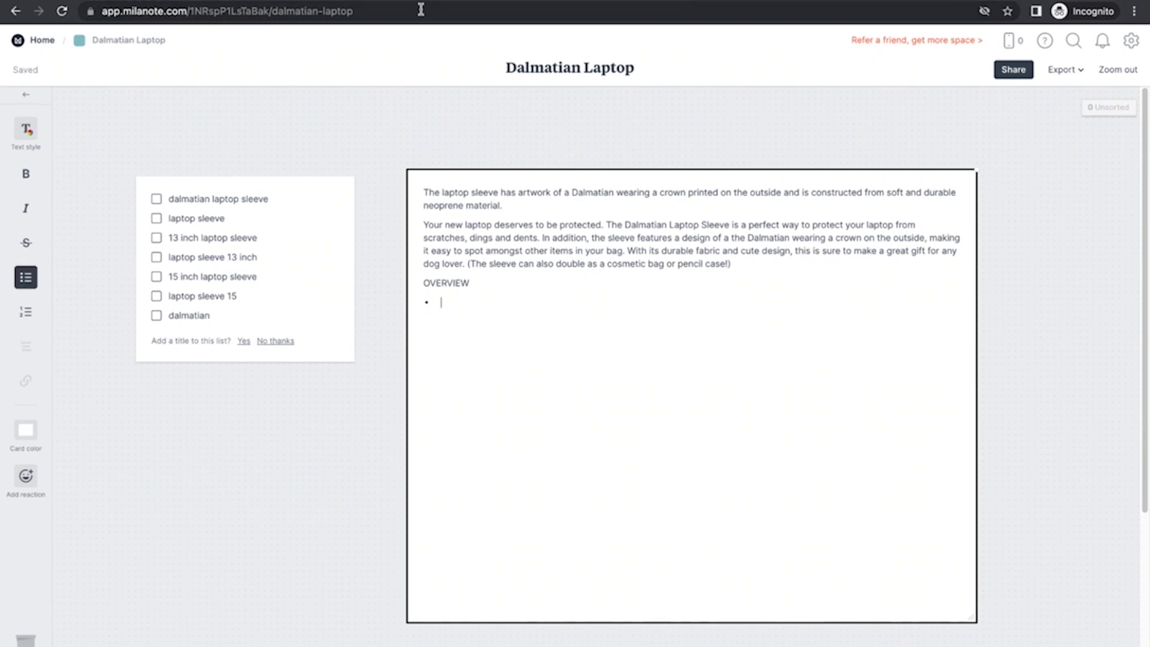
- Check the toolkit's overview guidelines and copy "100% neoprene" from the Printful product description into the first OVERVIEW bullet
key(ctrl+Tab)
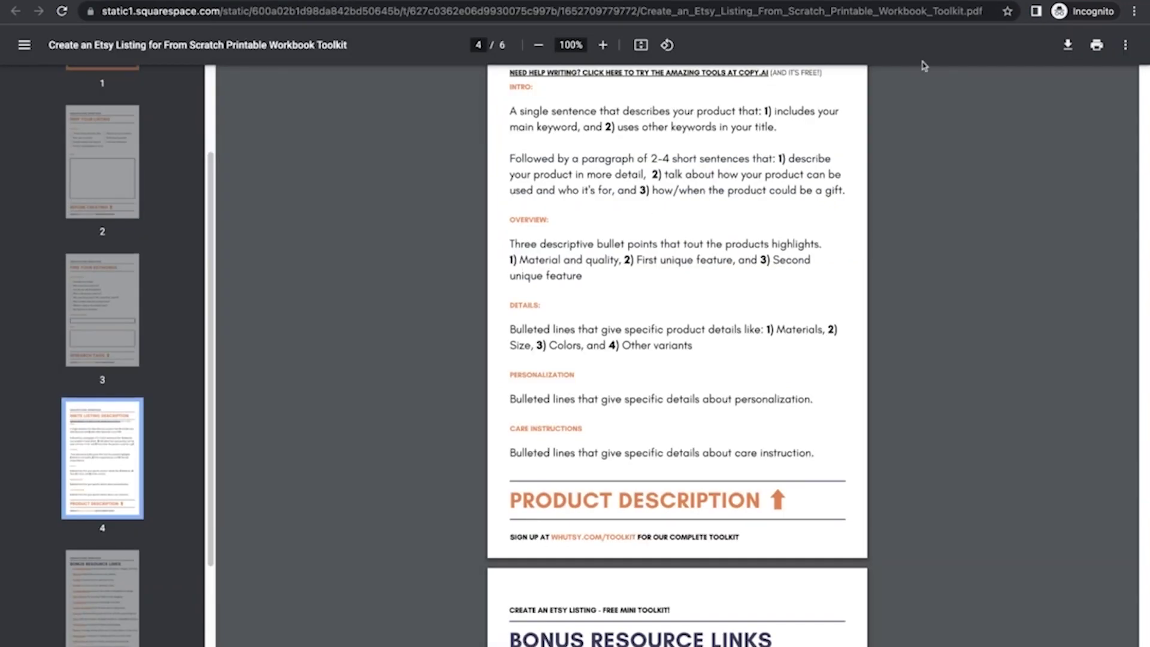
key(ctrl+shift+Tab)
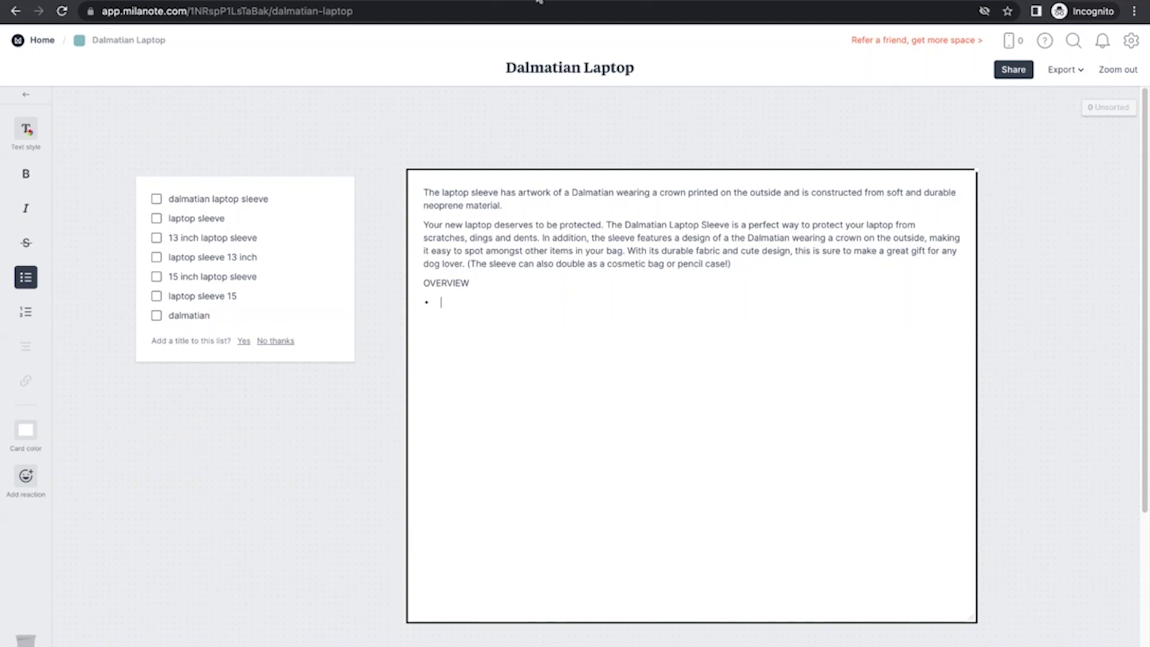
key(ctrl+shift+Tab)
click(477, 321)
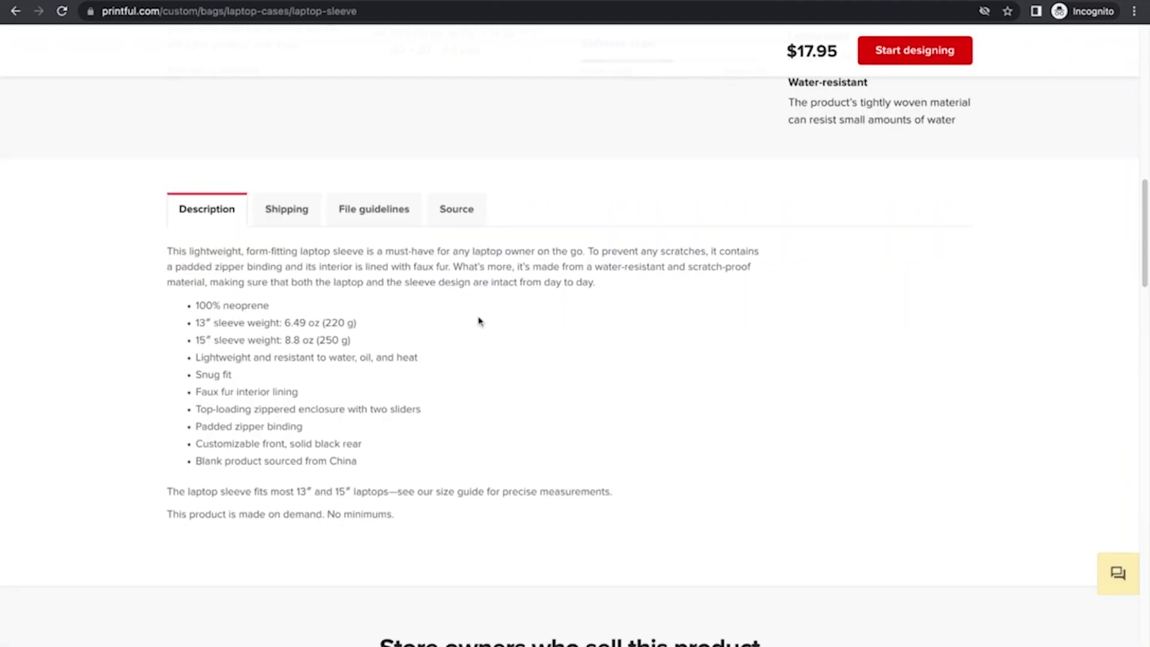
triple_click(197, 306)
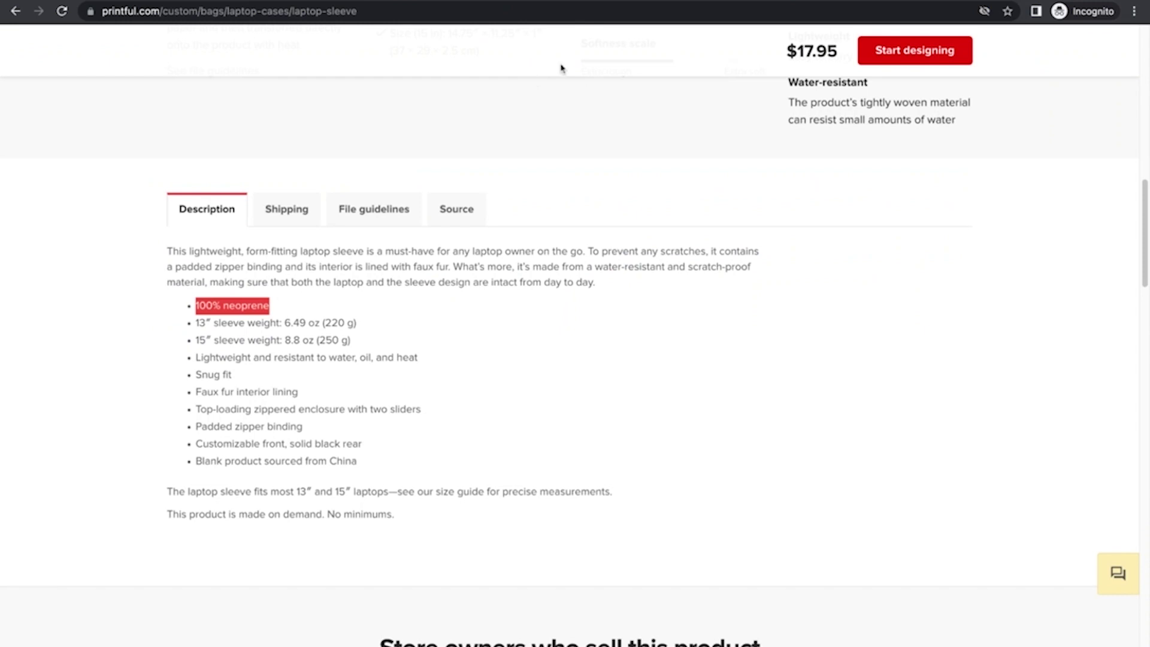
click(601, 6)
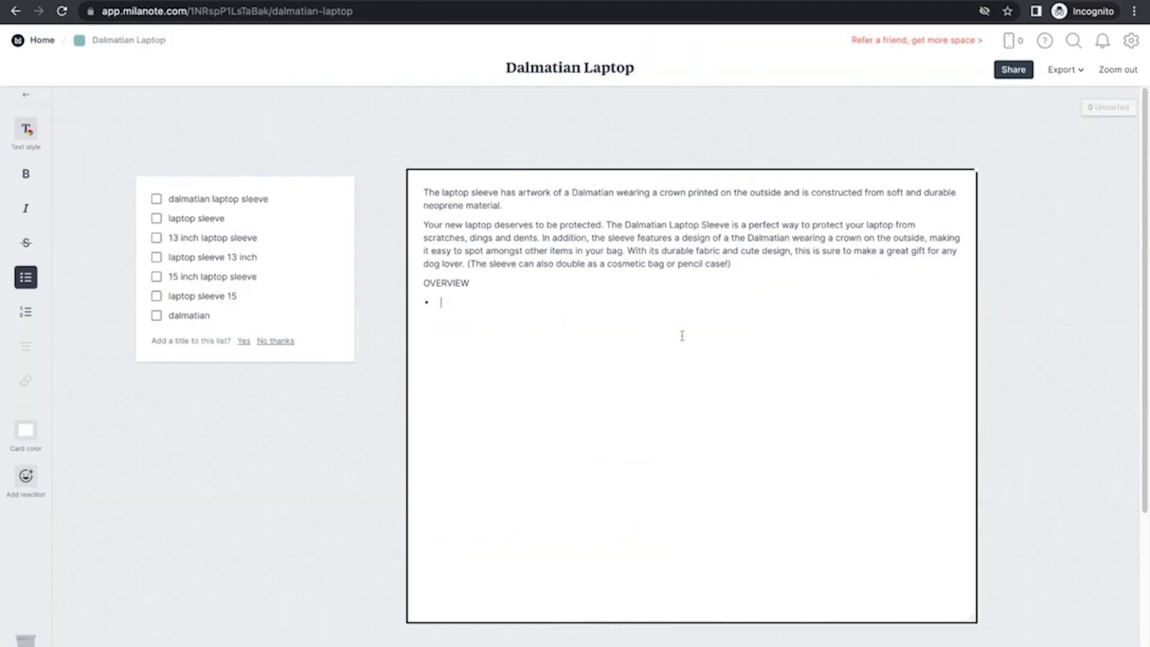
key(ctrl+v)
- Append Printful's "lightweight and resistant to water, oil, and heat" after a comma in the neoprene bullet, in lowercase, and start a new bullet
key(super+grave)
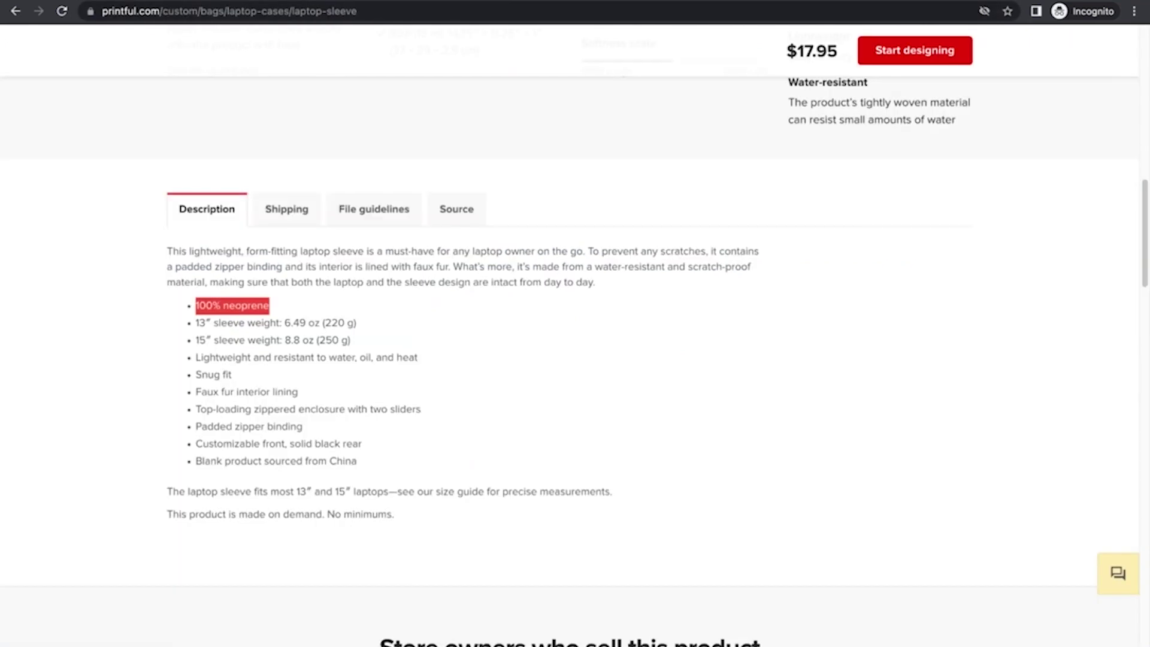
click(410, 342)
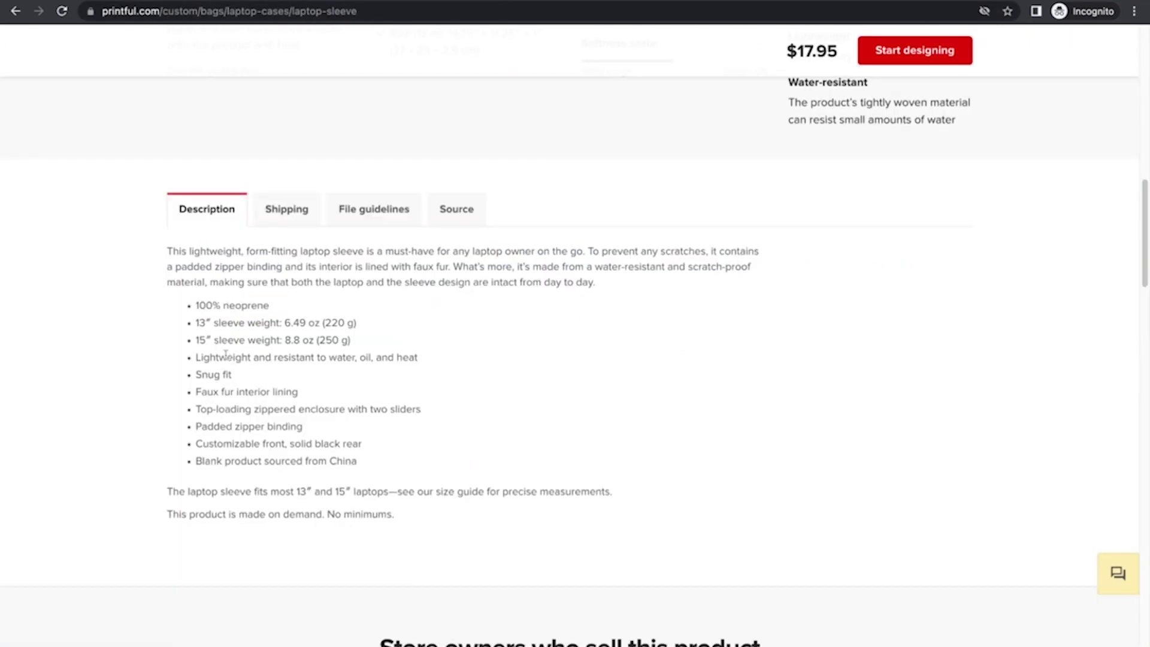
drag(198, 358, 420, 359)
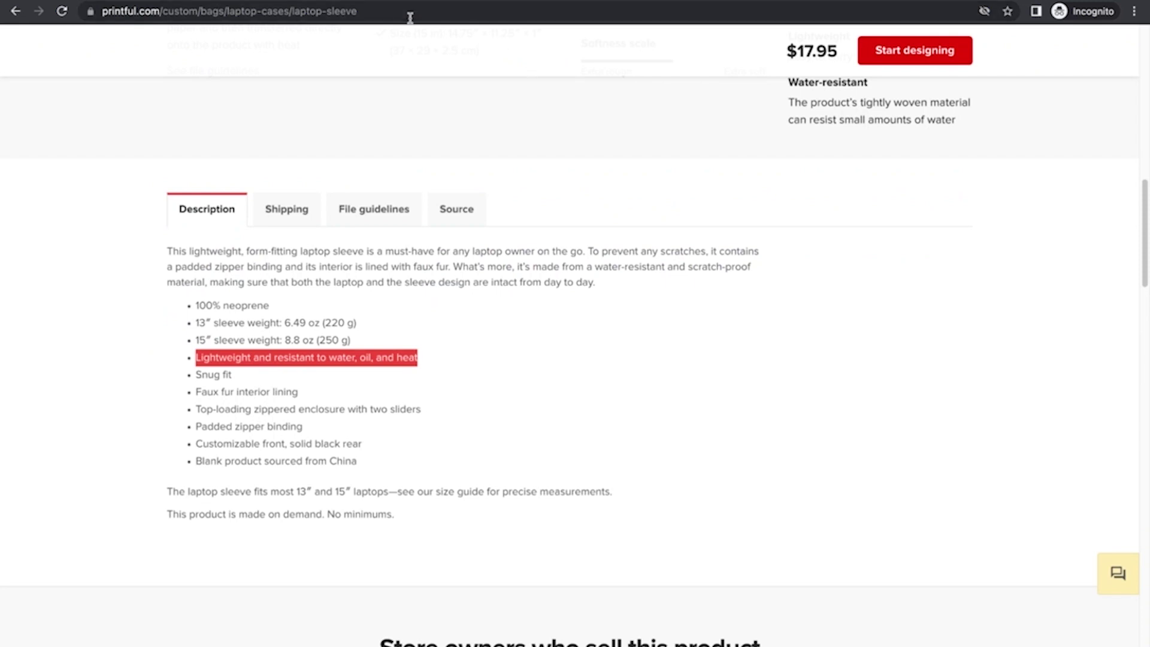
click(720, 1)
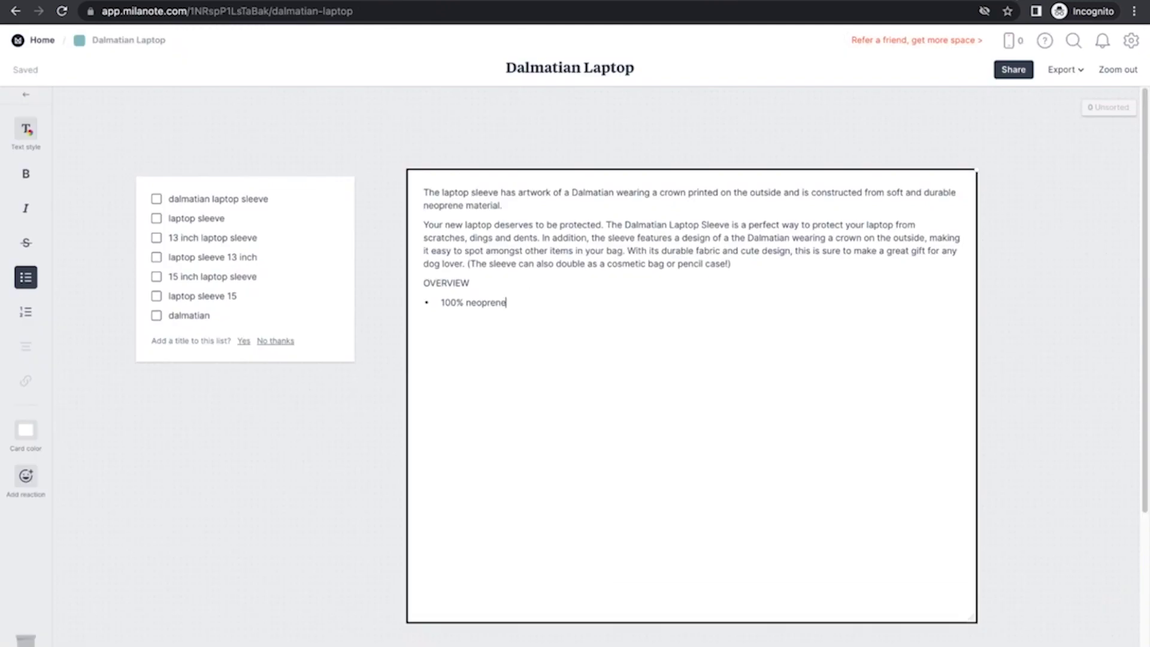
click(524, 302)
key(super+v)
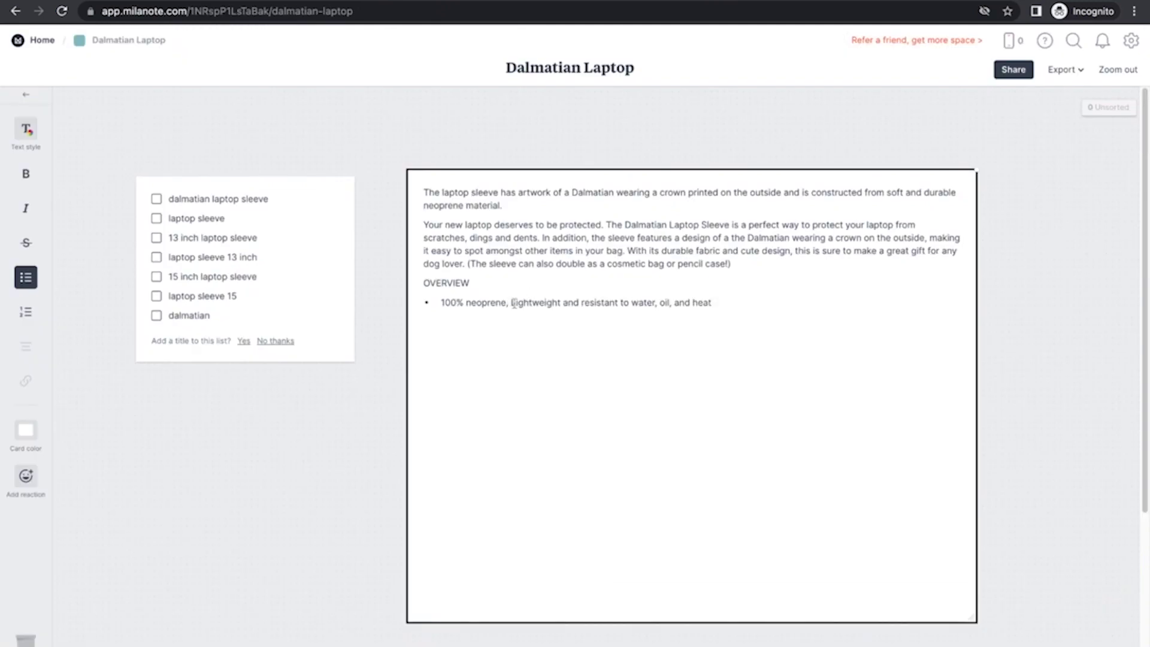
click(514, 303)
key(BackSpace)
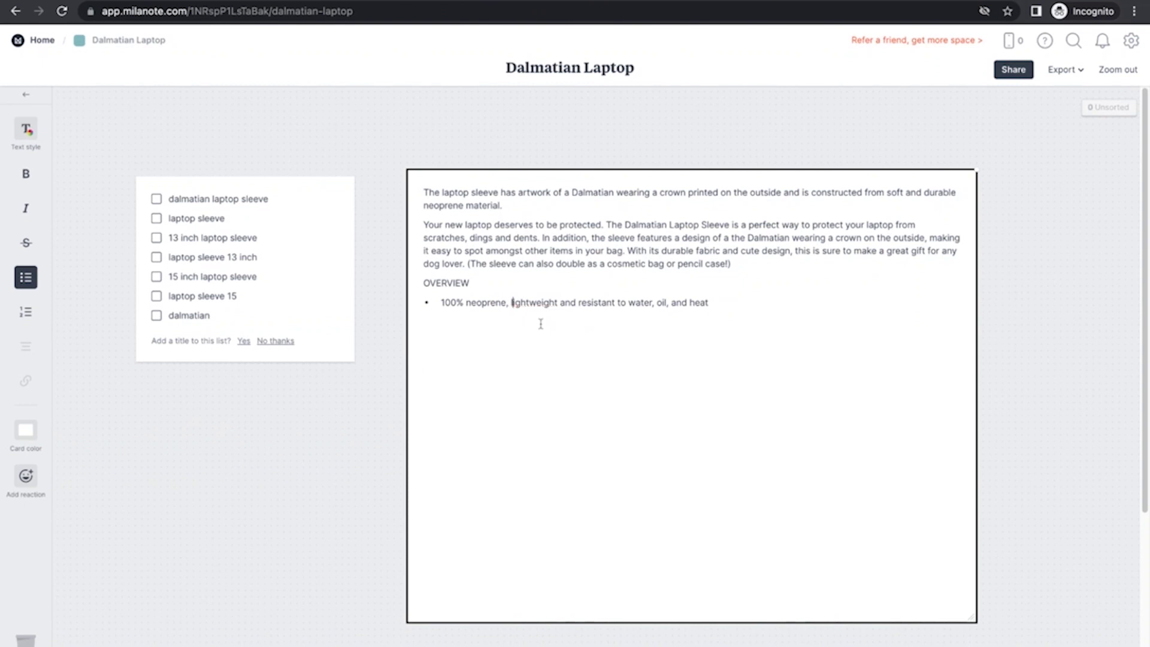
text(l)
click(755, 304)
key(Return)
- Review the toolkit's overview guidelines and the remaining Printful features, from the snug fit to the padded zipper binding
key(ctrl+Tab)
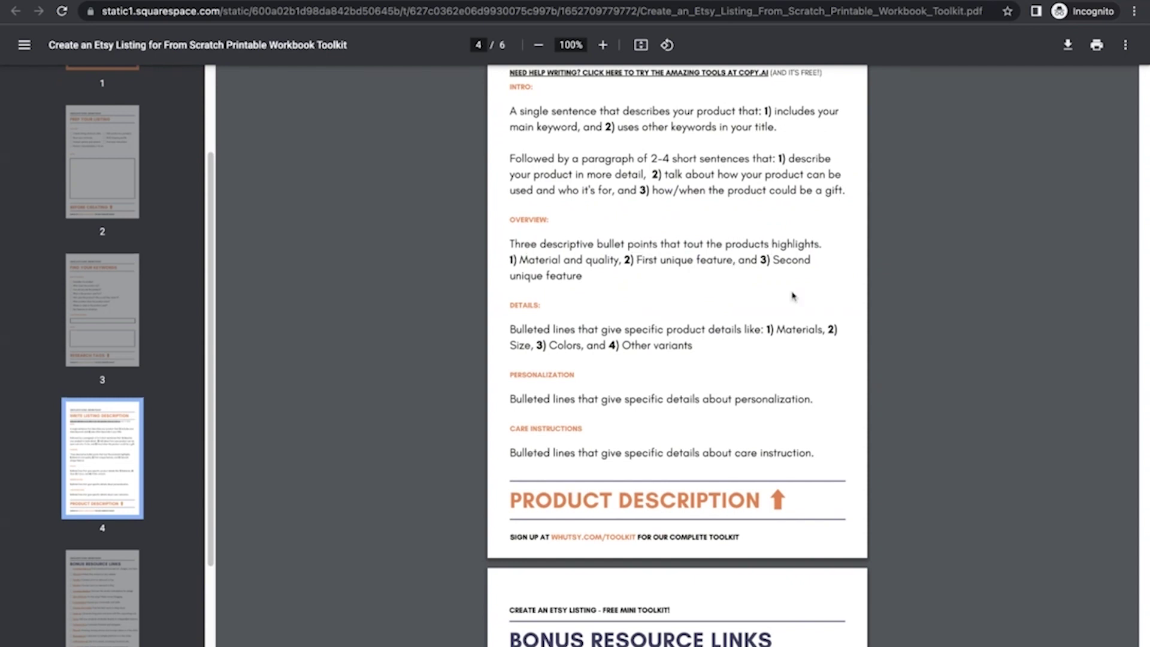
key(ctrl+Tab)
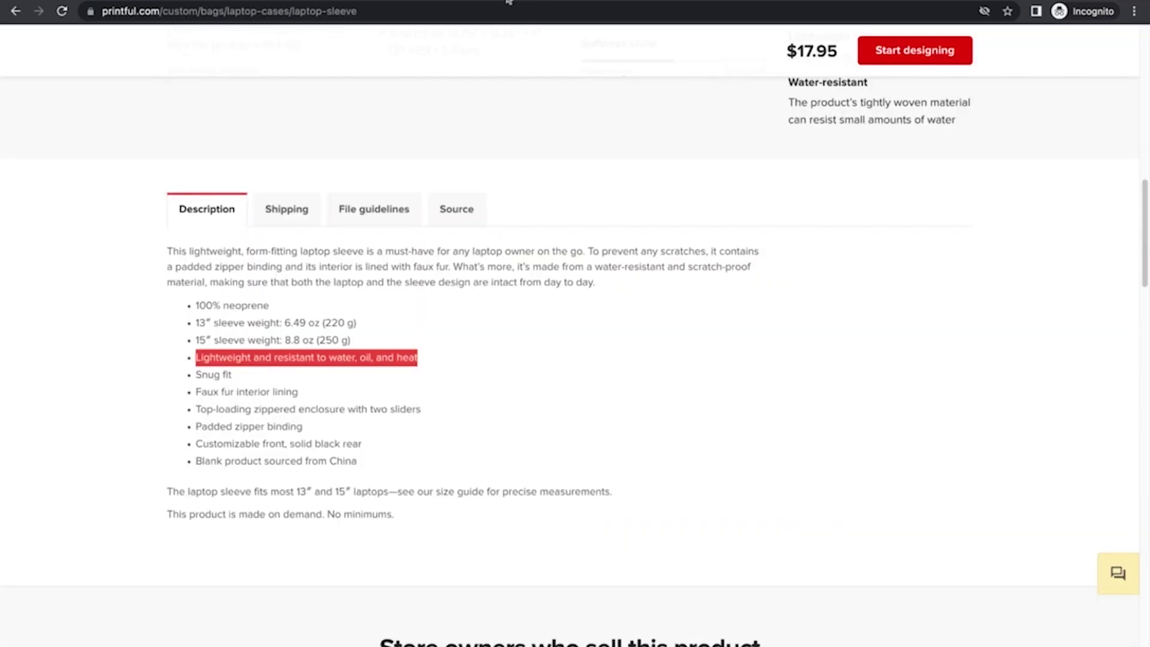
click(446, 393)
scroll(267, 391, down, 1)
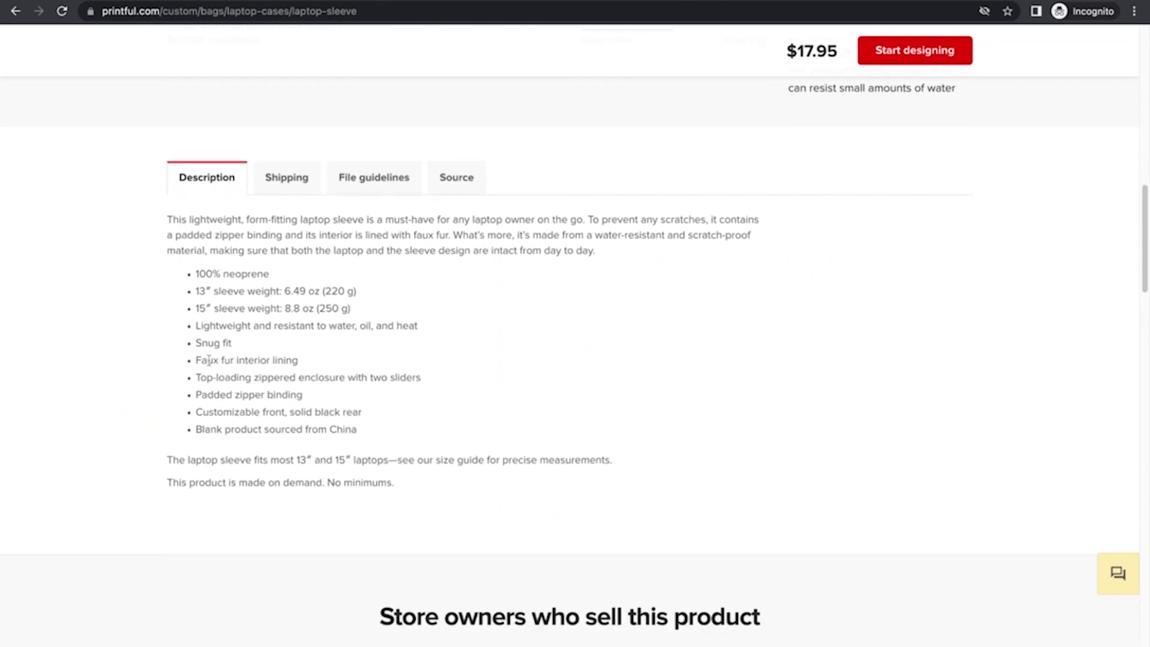
drag(195, 344, 233, 346)
click(234, 362)
triple_click(197, 362)
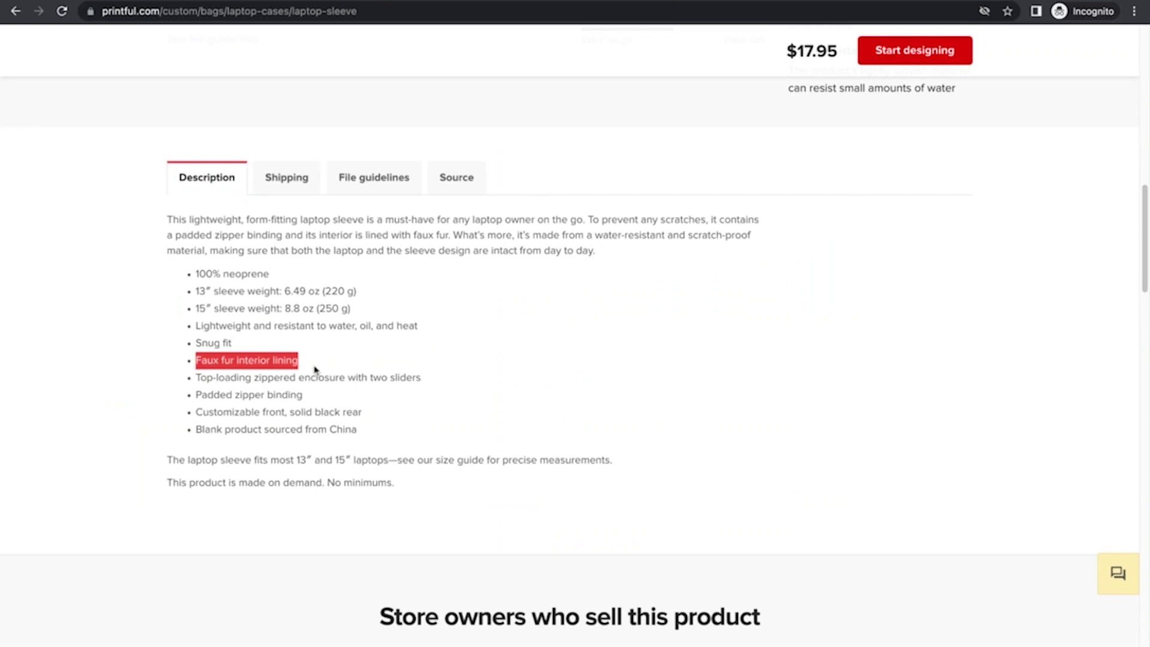
click(221, 390)
drag(197, 379, 421, 379)
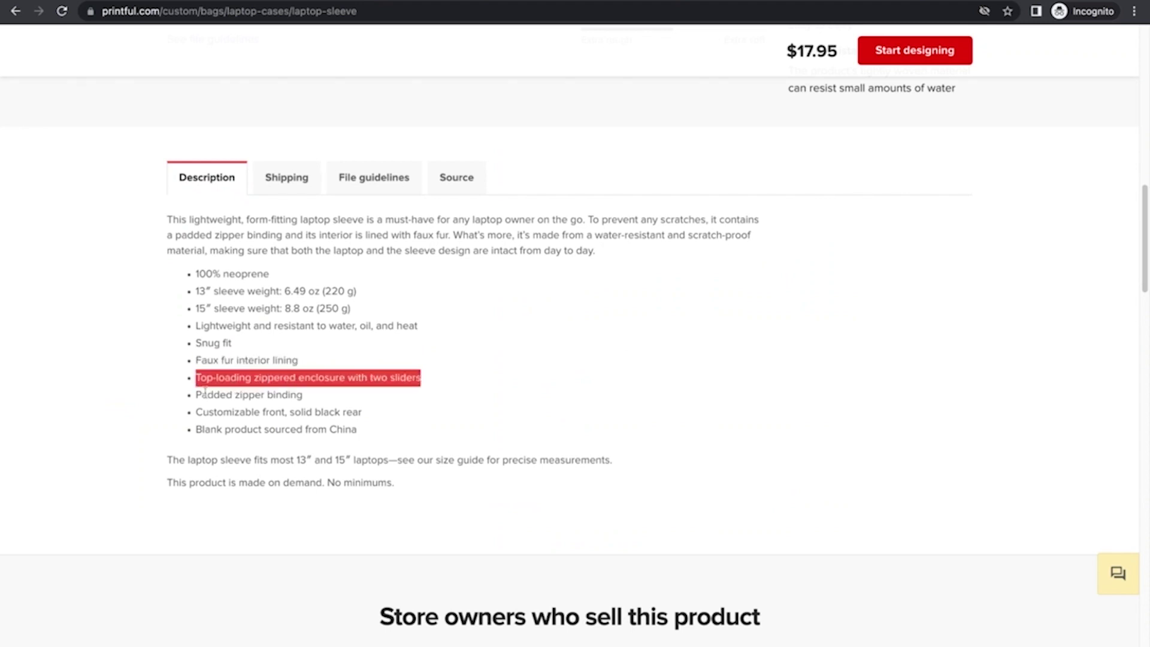
drag(302, 395, 206, 394)
click(349, 417)
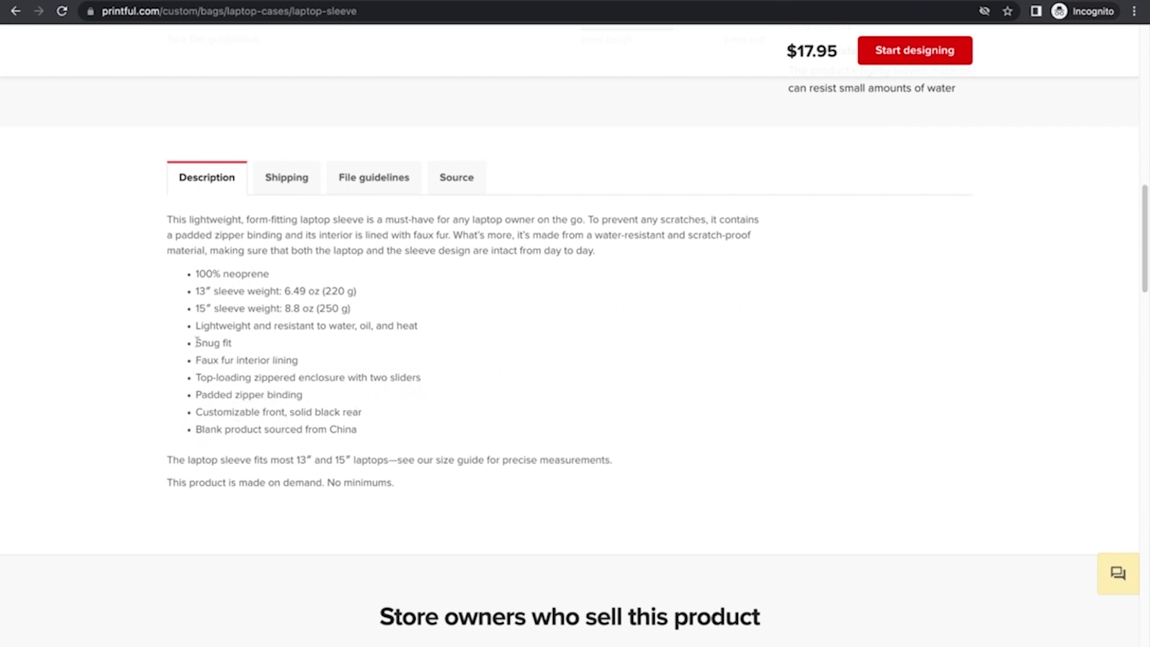
- Copy Printful's "Snug fit" and "Faux fur interior lining" into the note and merge them as "Snug fit with a faux fur interior lining"
drag(202, 342, 310, 361)
key(ctrl+c)
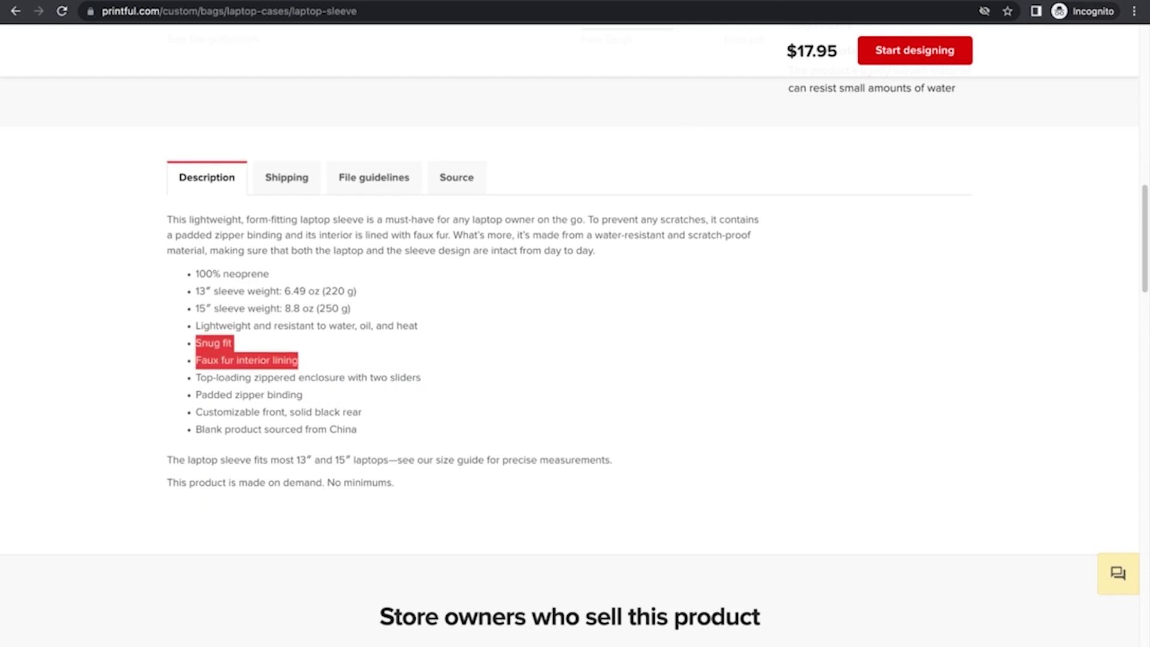
click(960, 2)
key(ctrl+v)
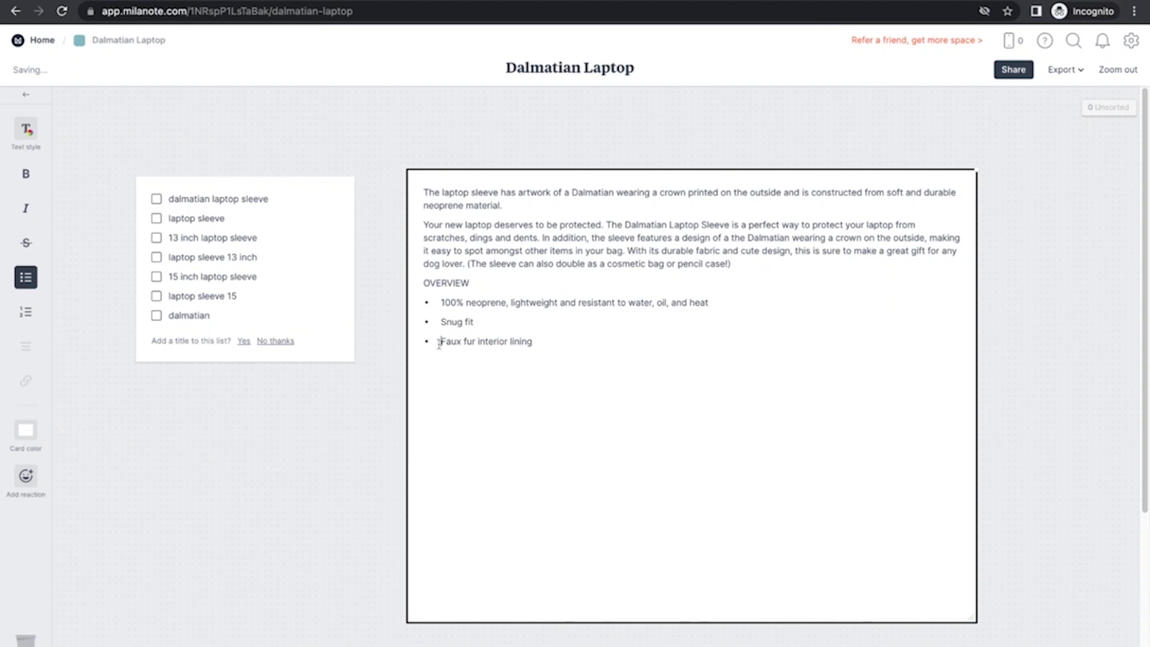
key(BackSpace)
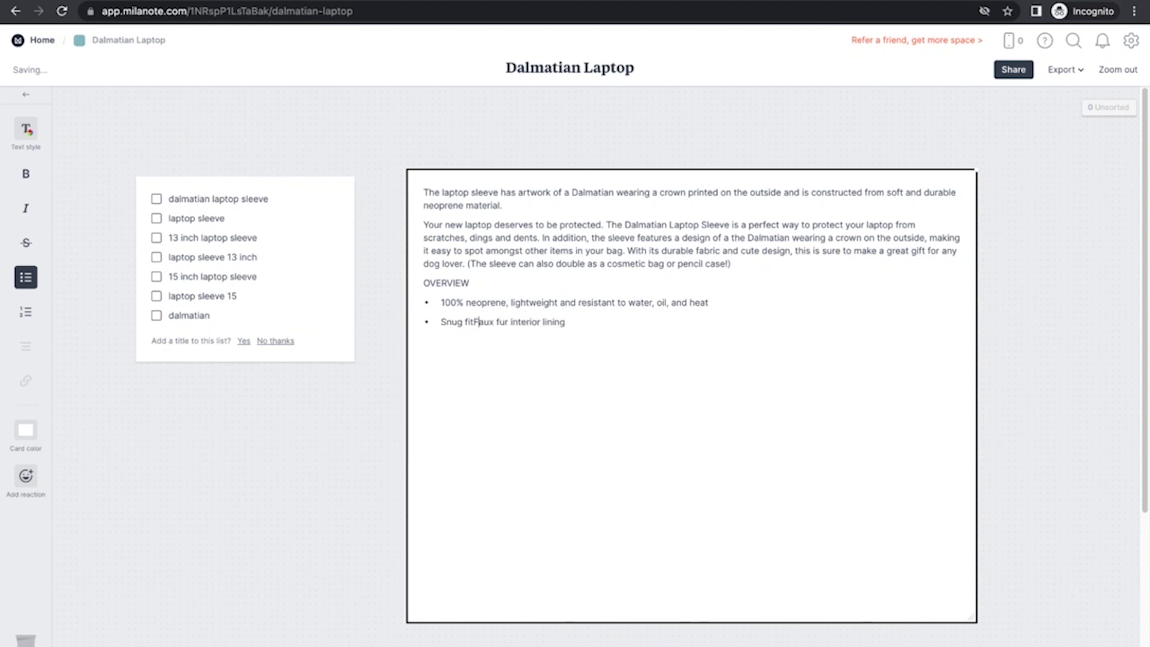
key(Delete)
text(with a f)
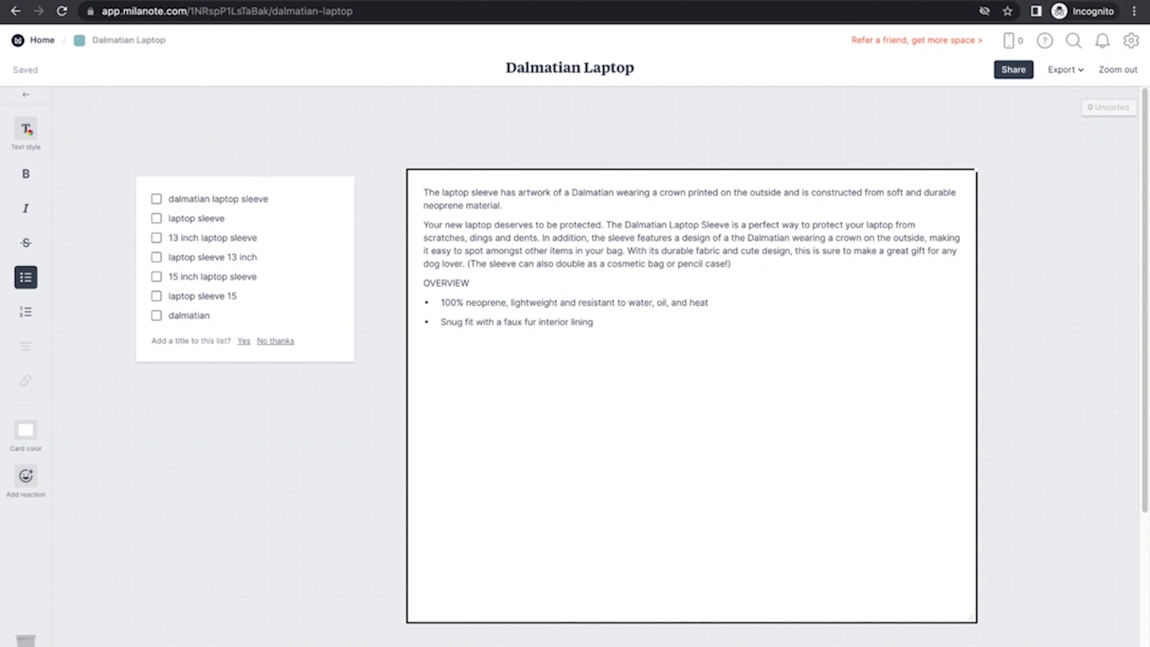
- Copy "Top-loading zippered enclosure with two sliders" from Printful as the third OVERVIEW bullet and end the bulleted list below it
click(630, 323)
key(Return)
click(502, 3)
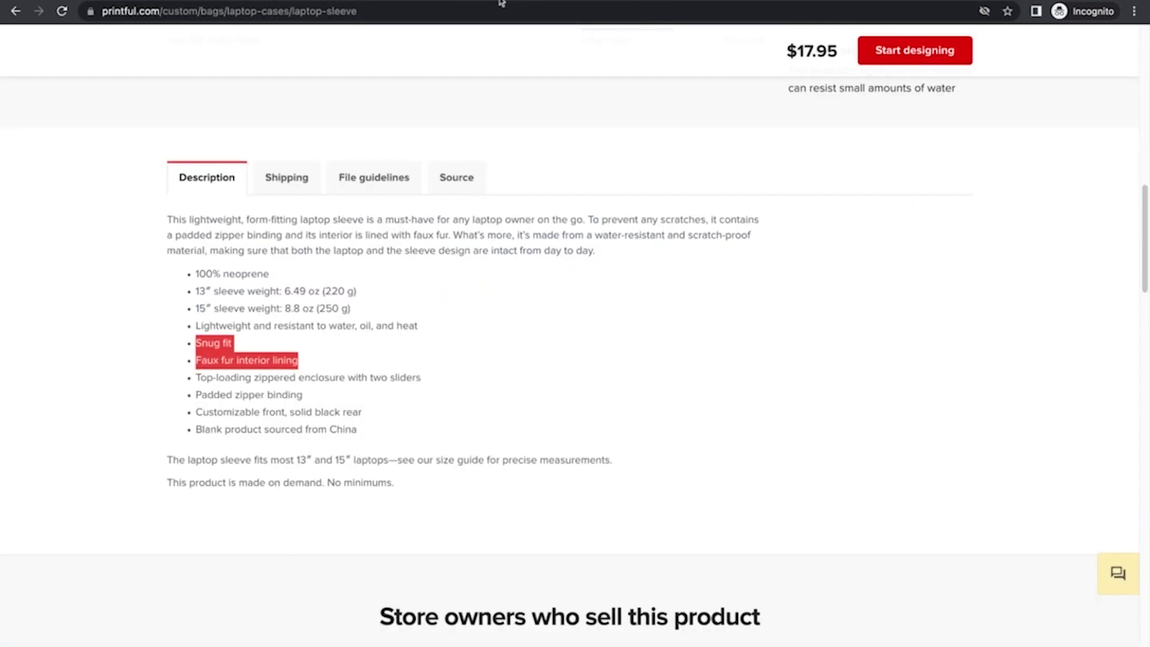
click(402, 422)
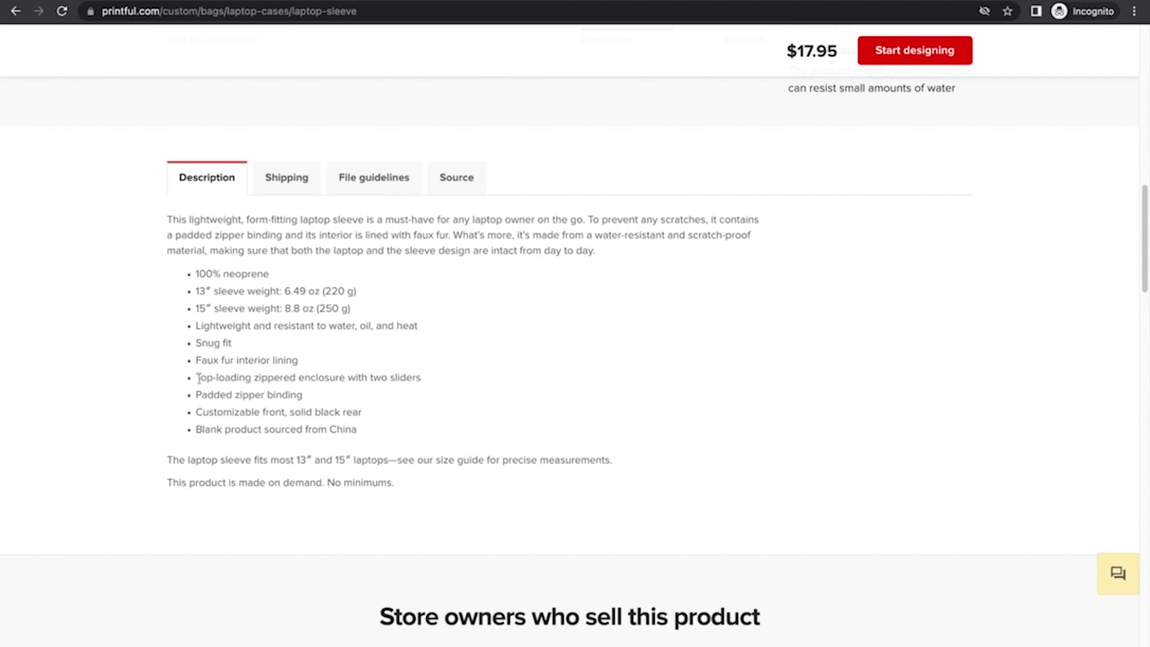
drag(198, 378, 420, 378)
key(super+c)
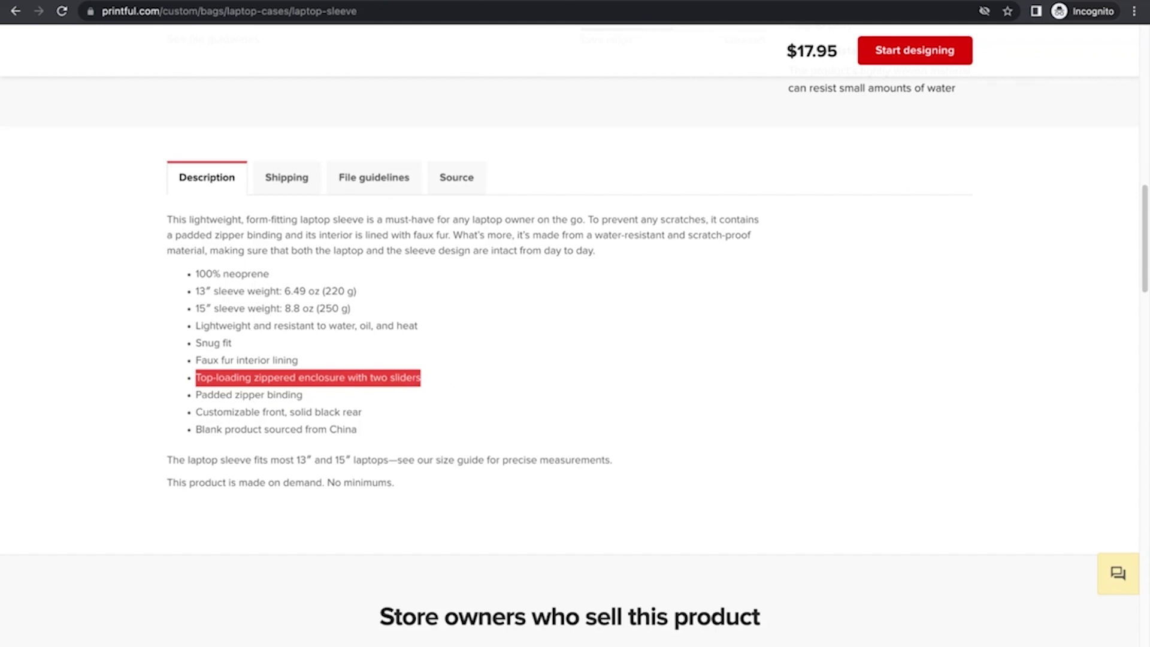
key(ctrl+Tab)
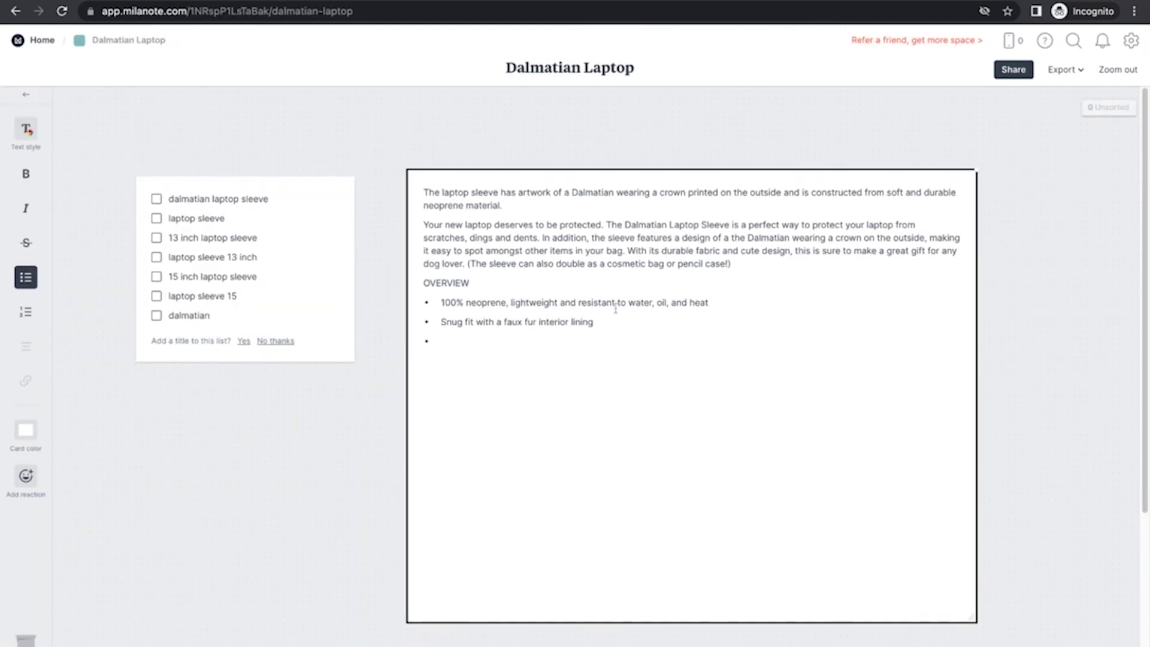
key(super+v)
key(Return)
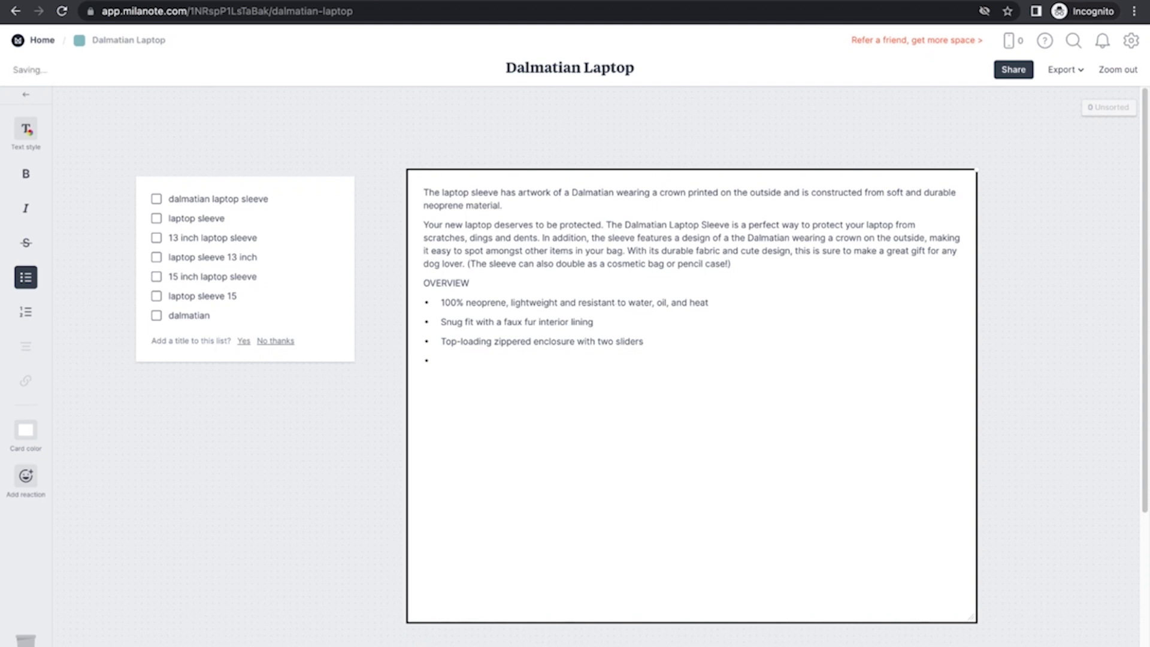
key(Return)
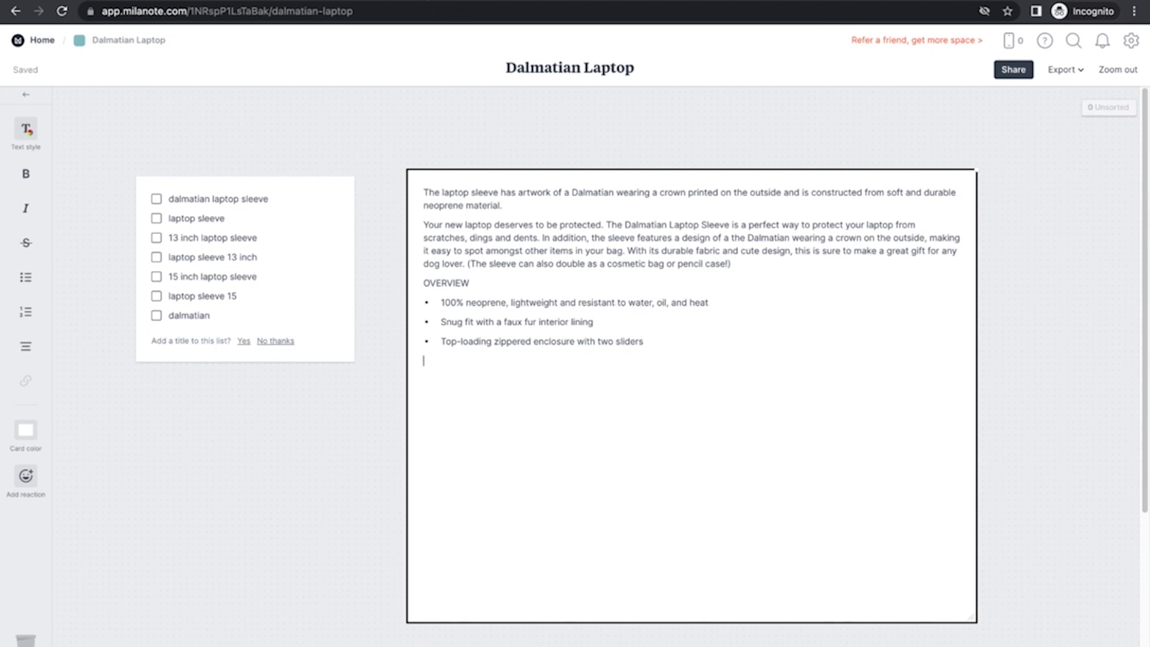
- Reword the first OVERVIEW bullet to "Made of neoprene which is lightweight and resistant to water, oil, and heat"
click(371, 1)
double_click(467, 304)
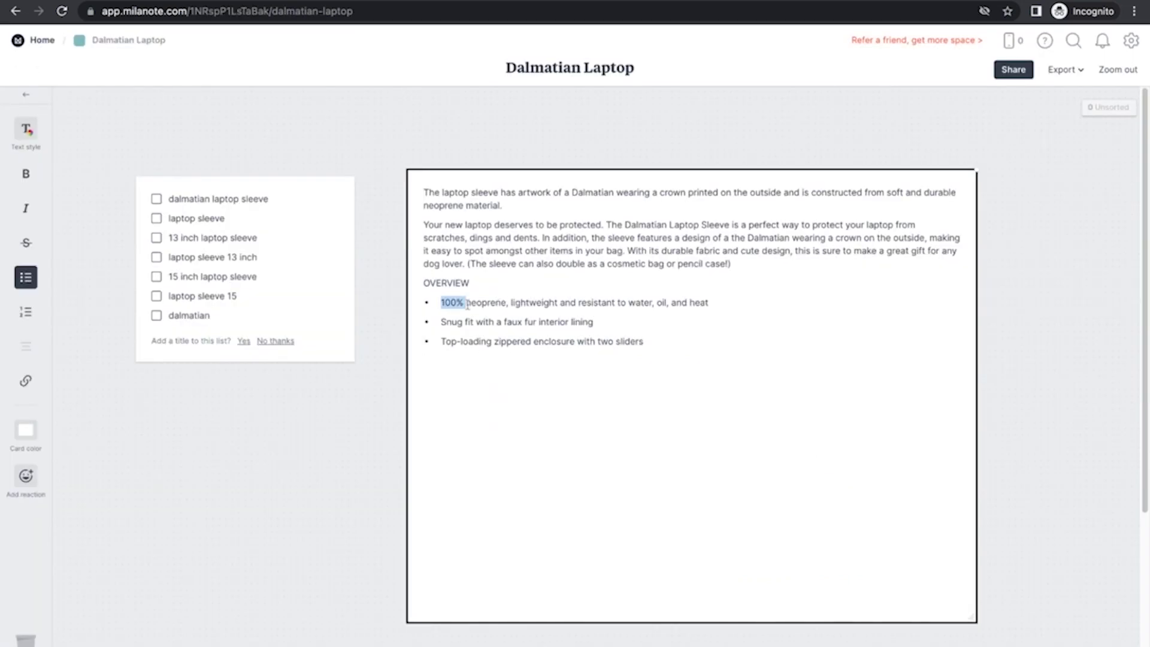
text(Made of)
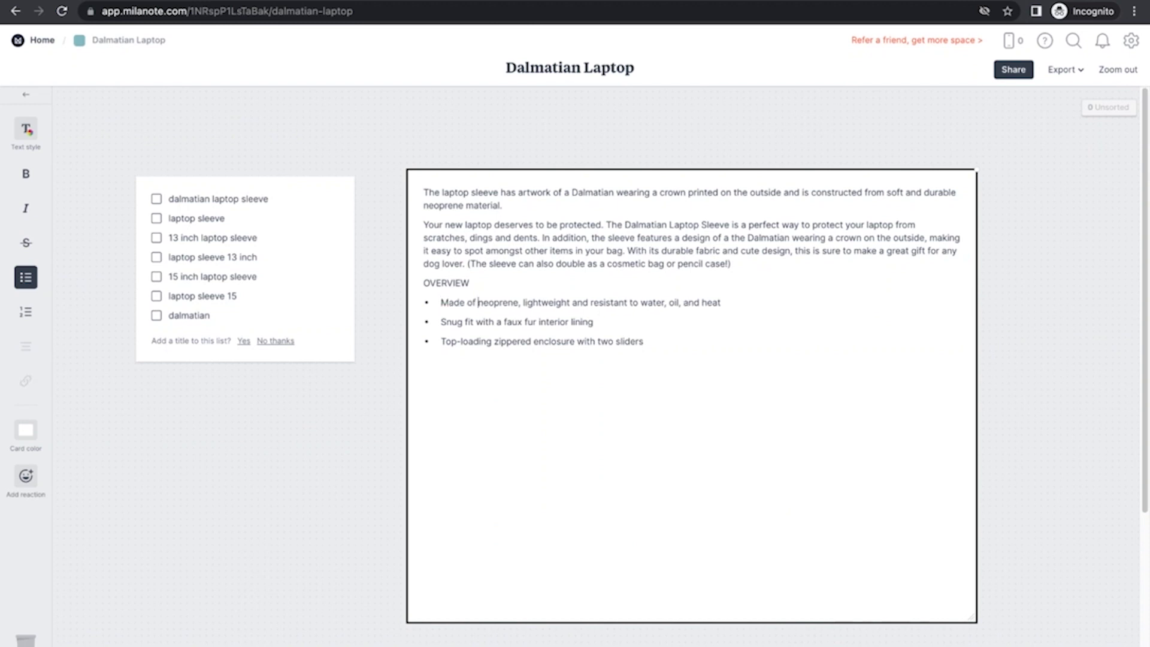
click(521, 302)
key(BackSpace)
text(which is)
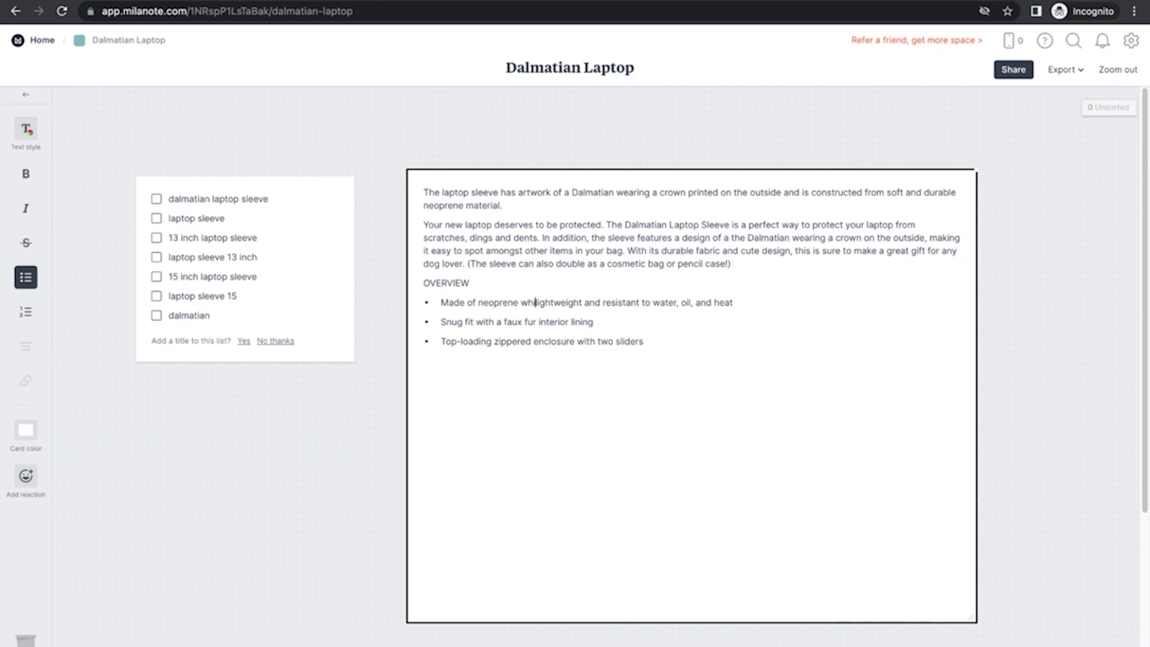
- Add a DETAILS heading below the OVERVIEW list with "100% neoprene" as its first bullet
click(535, 380)
key(BackSpace)
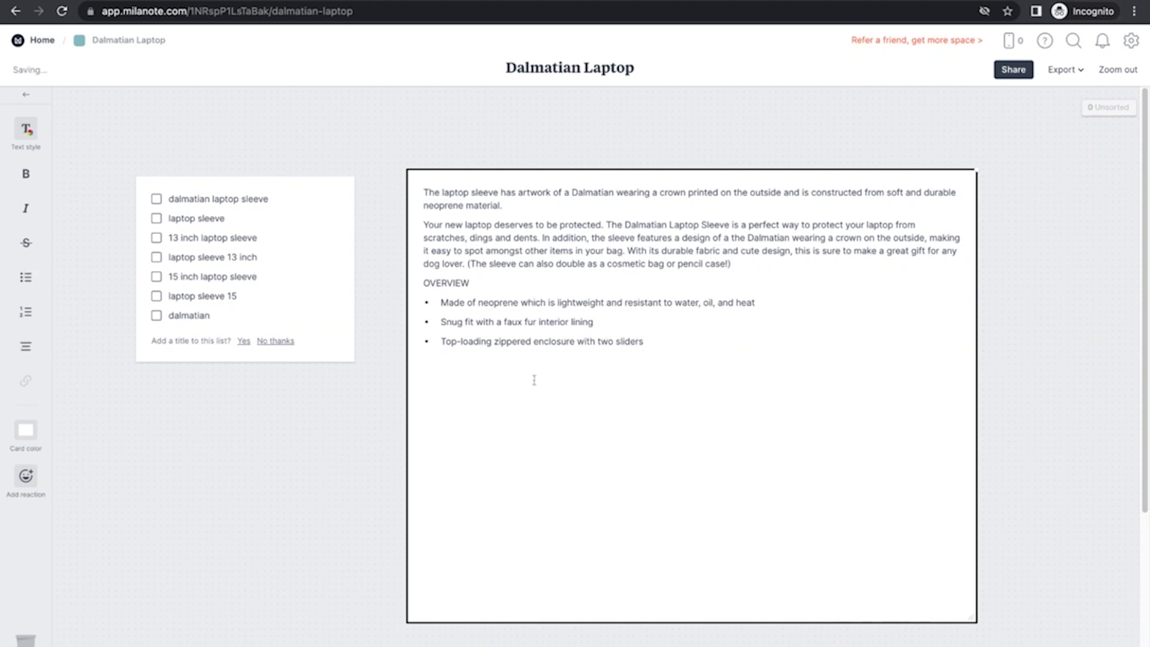
text(DETAILS)
key(Return)
click(26, 277)
text(100)
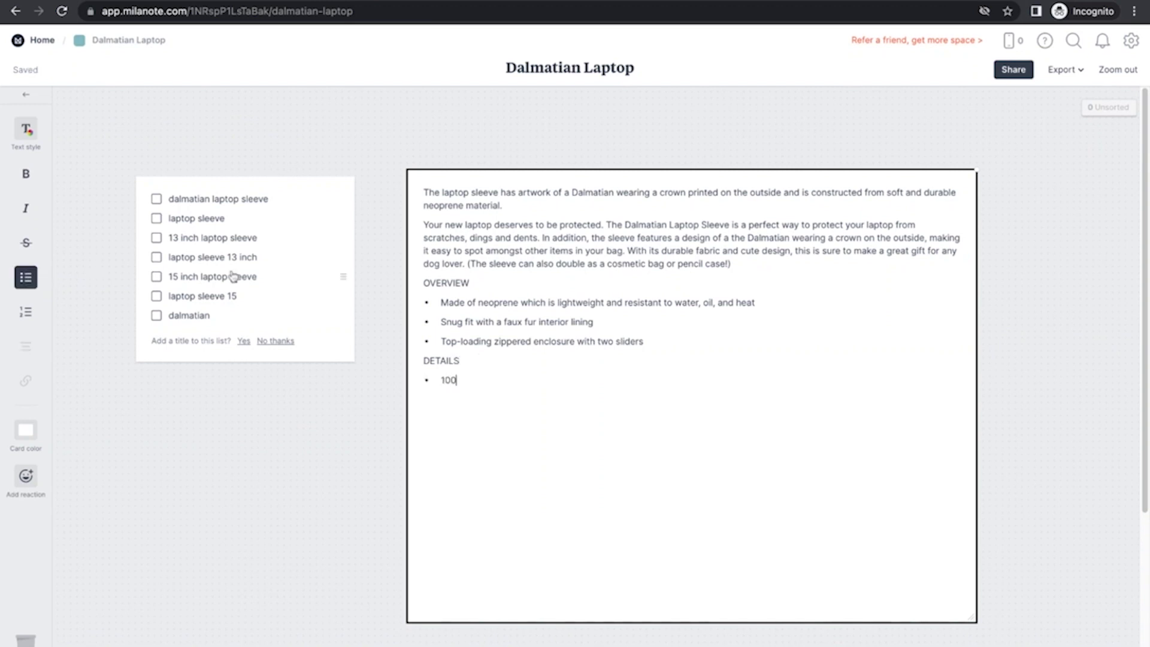
text(% neoprene)
- Check the toolkit's details guidelines and Printful's sleeve sizes, and add the DETAILS bullet "Sizes: 13" and 15""
key(alt+Tab)
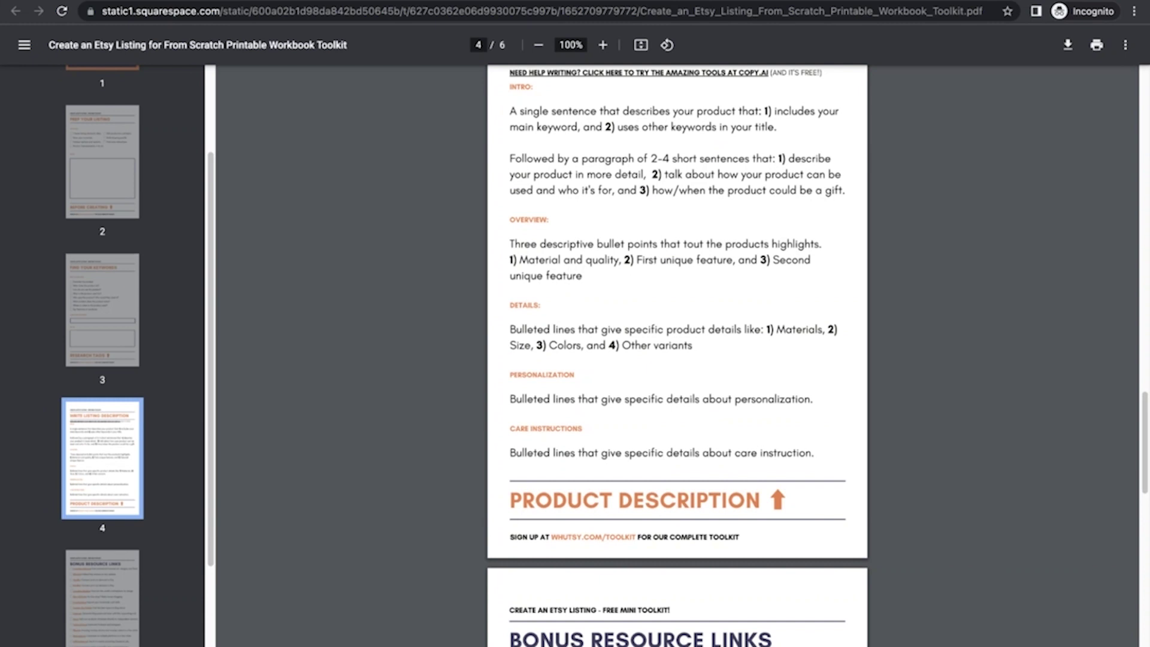
key(alt+Tab)
click(271, 306)
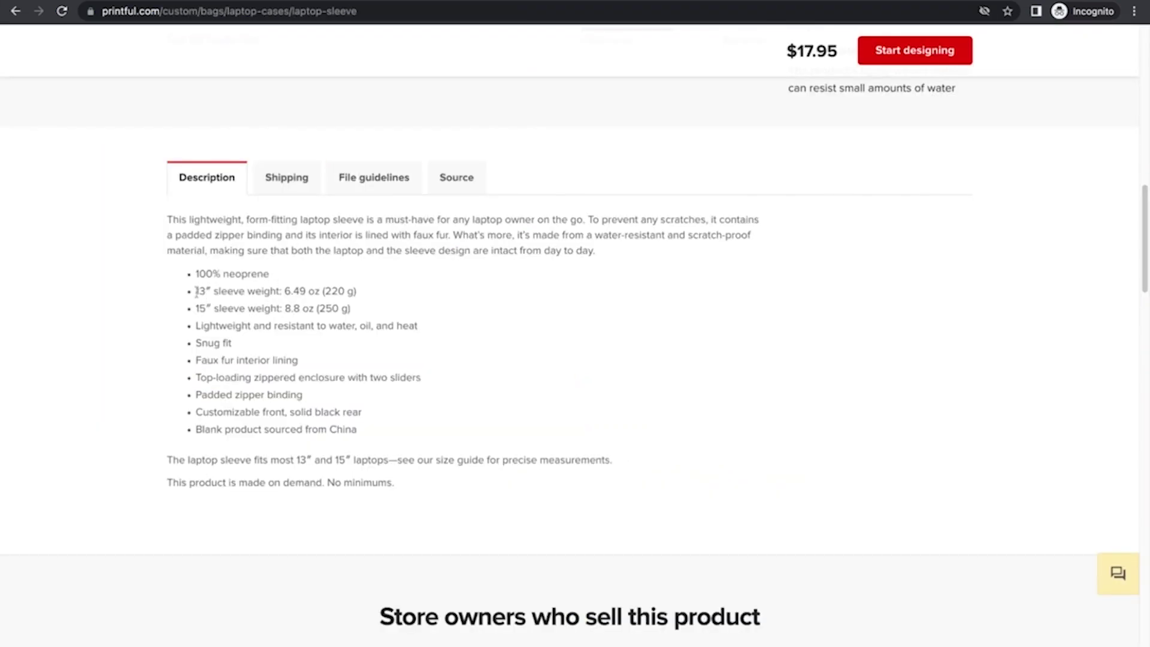
drag(196, 292, 247, 309)
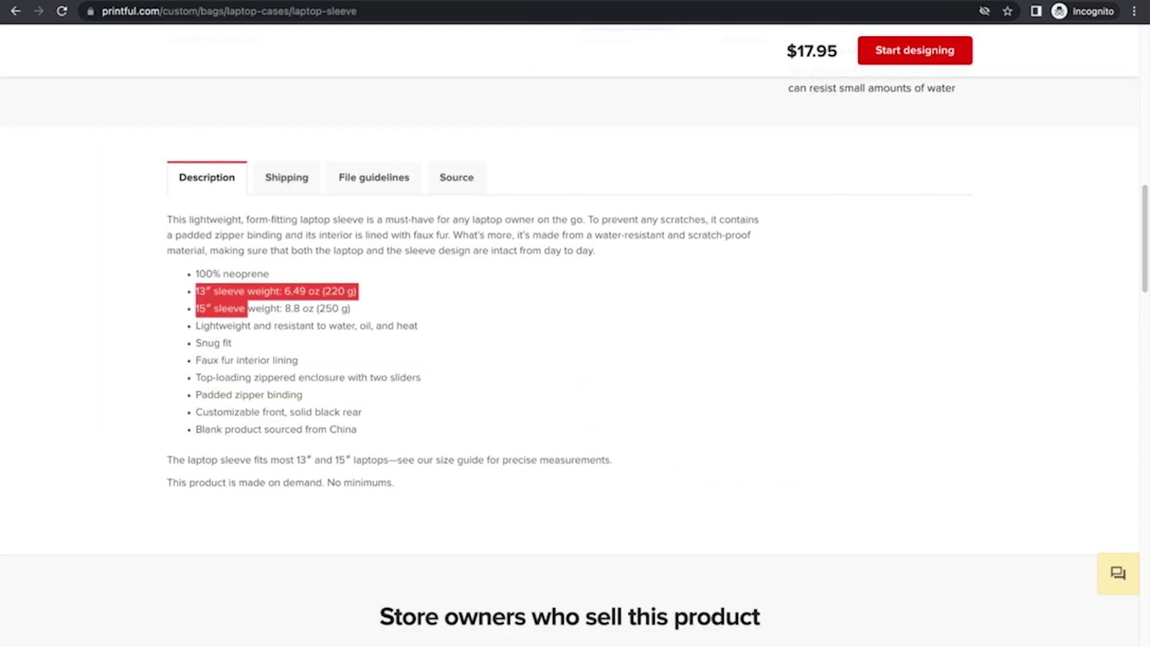
key(alt+Tab)
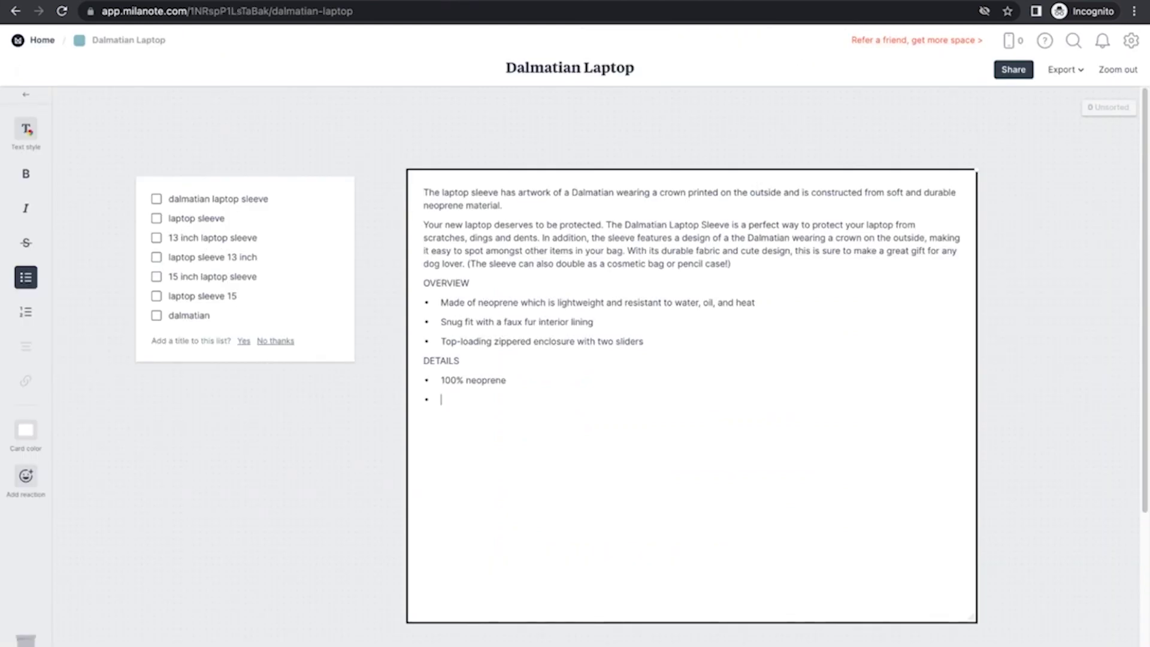
text(Sizes: 13" and 15")
key(Return)
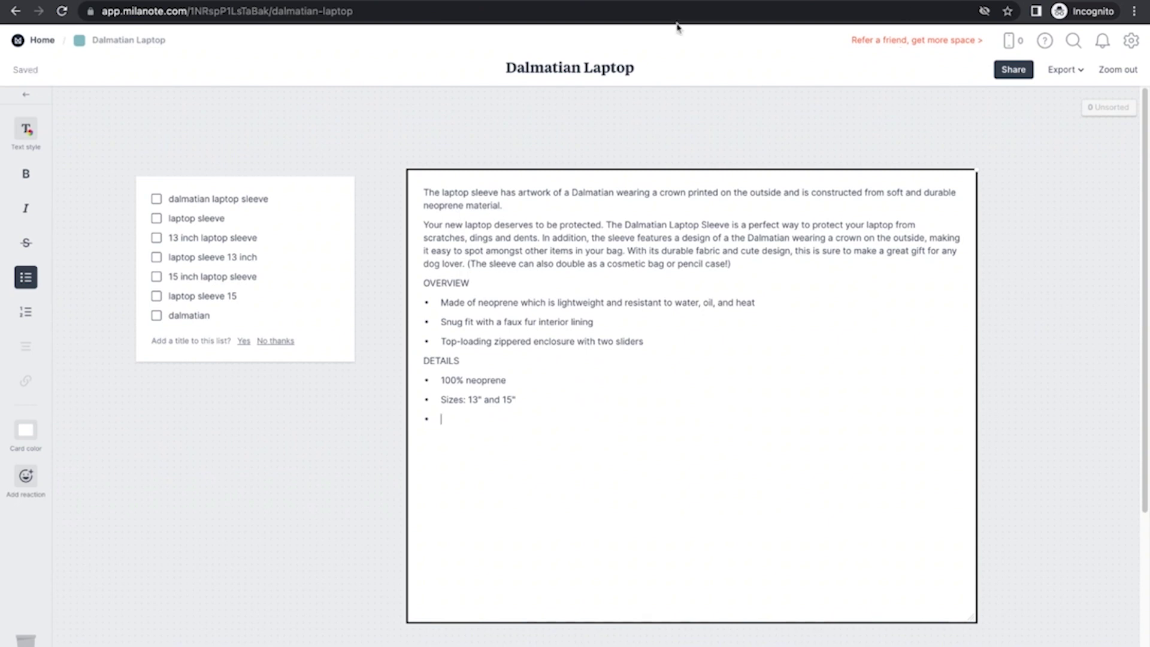
- End the DETAILS list, consult the toolkit's remaining sections, and add a CARE INSTRUCTIONS heading with an empty bullet below it
key(alt+Tab)
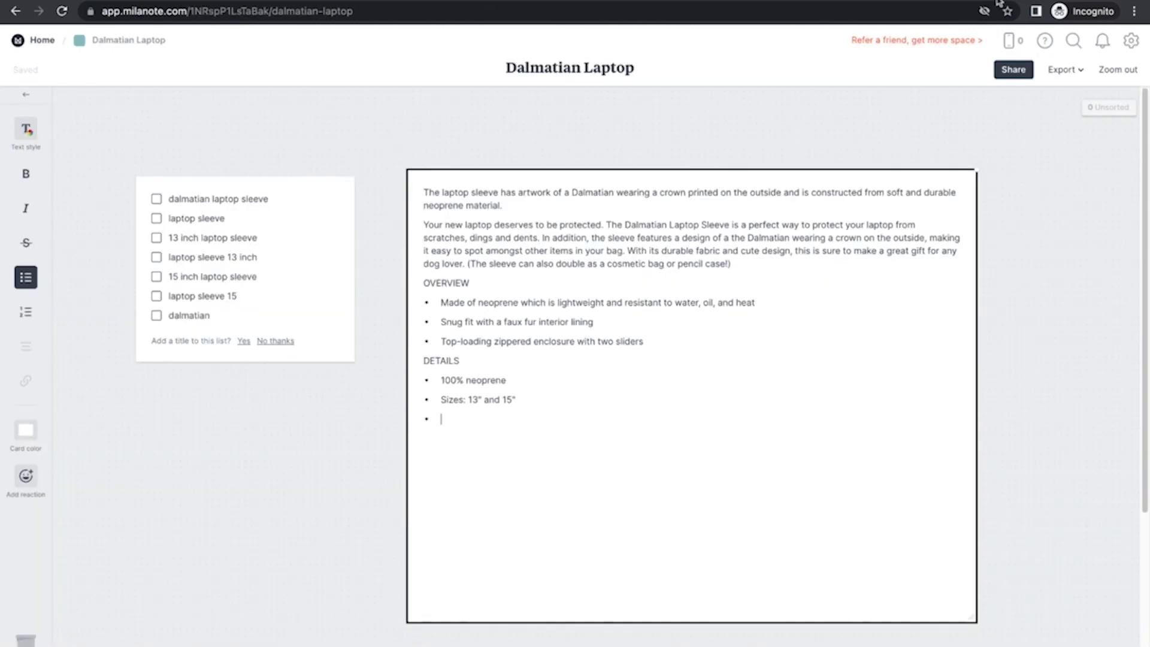
key(BackSpace)
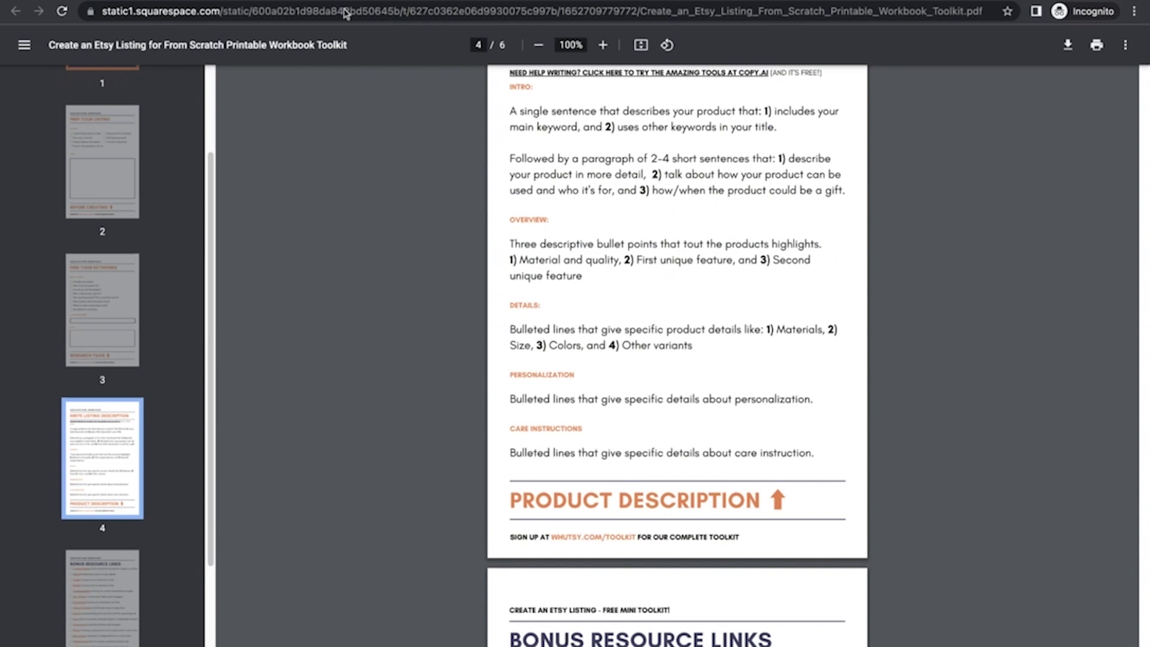
scroll(531, 353, down, 1)
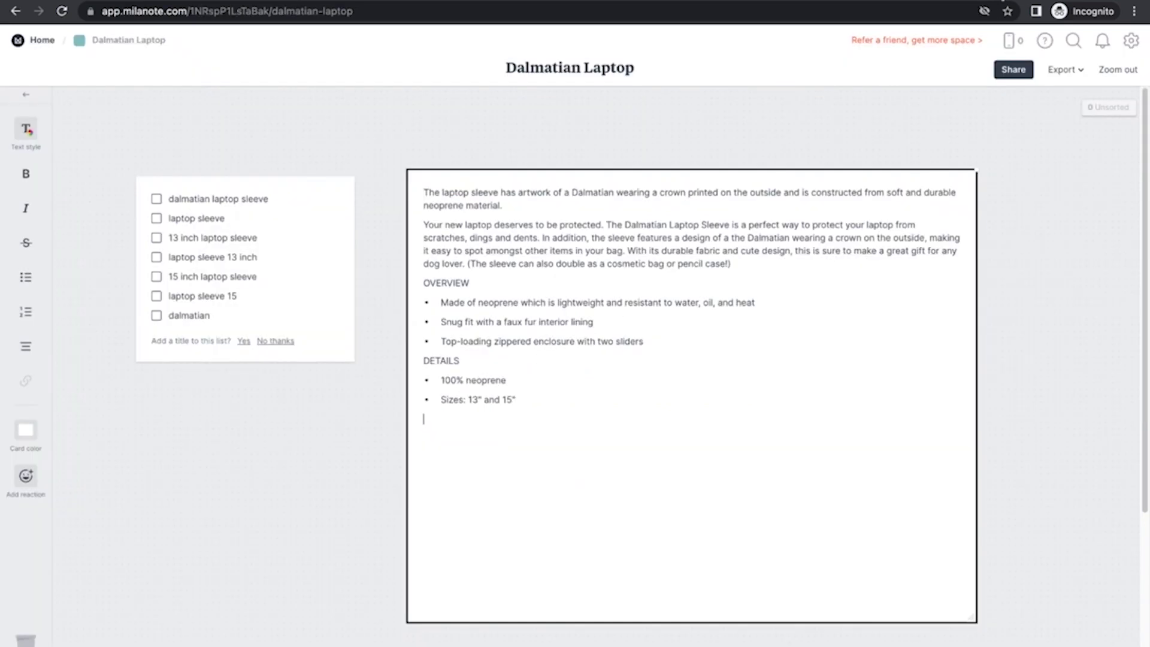
text(CARE INSTRUCTIONS)
key(Return)
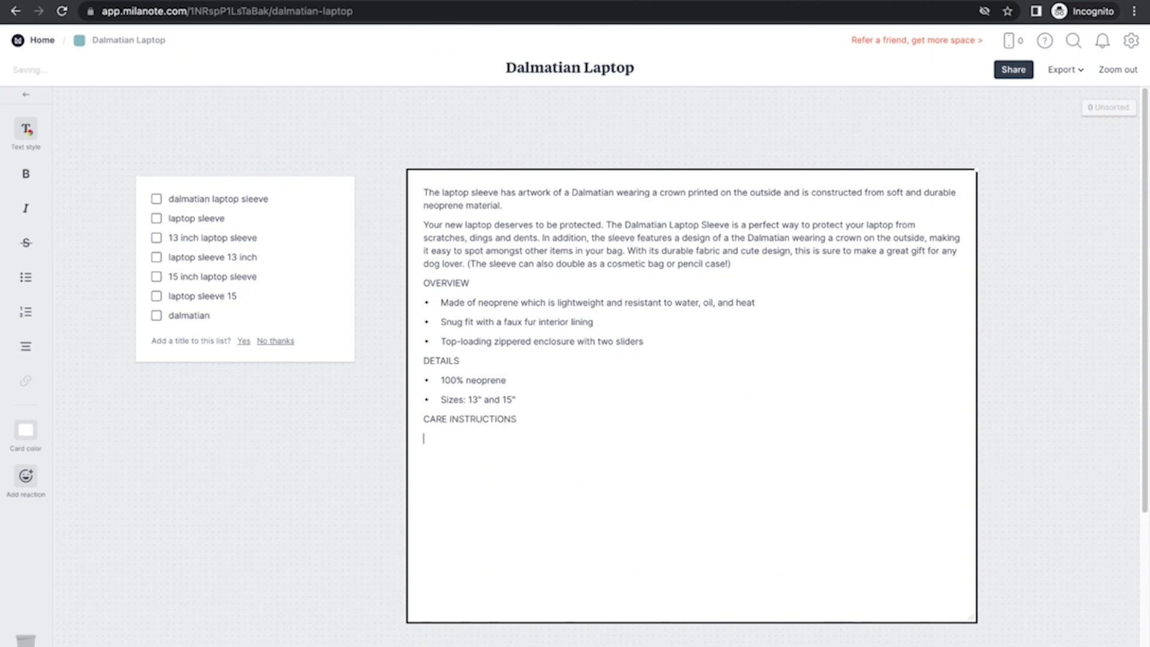
click(26, 278)
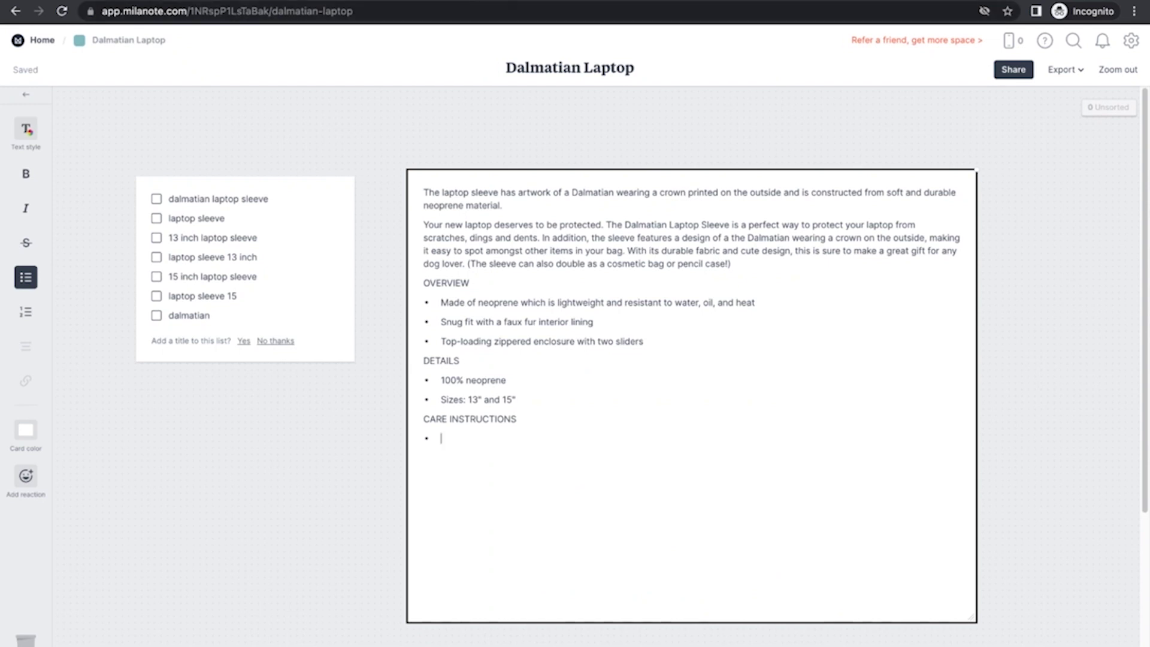
- Copy the laptop sleeve washing text from Printful's care instructions into the empty bullet and capitalize its first word as "Laptop"
key(ctrl+Tab)
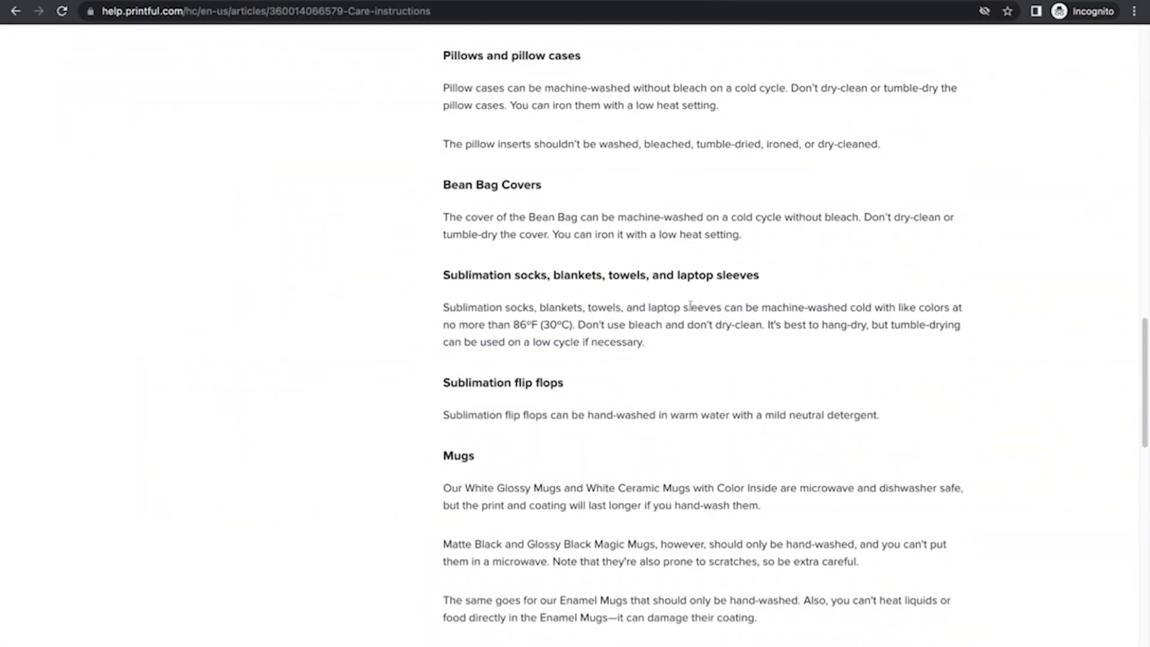
drag(647, 307, 647, 342)
key(ctrl+c)
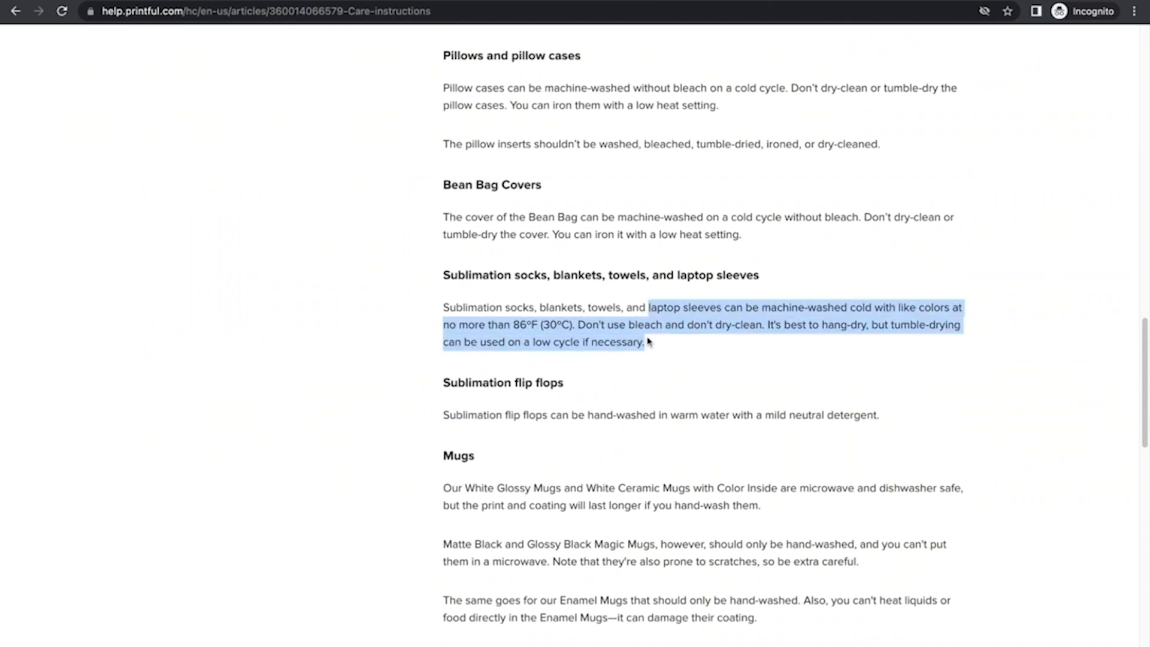
key(ctrl+shift+Tab)
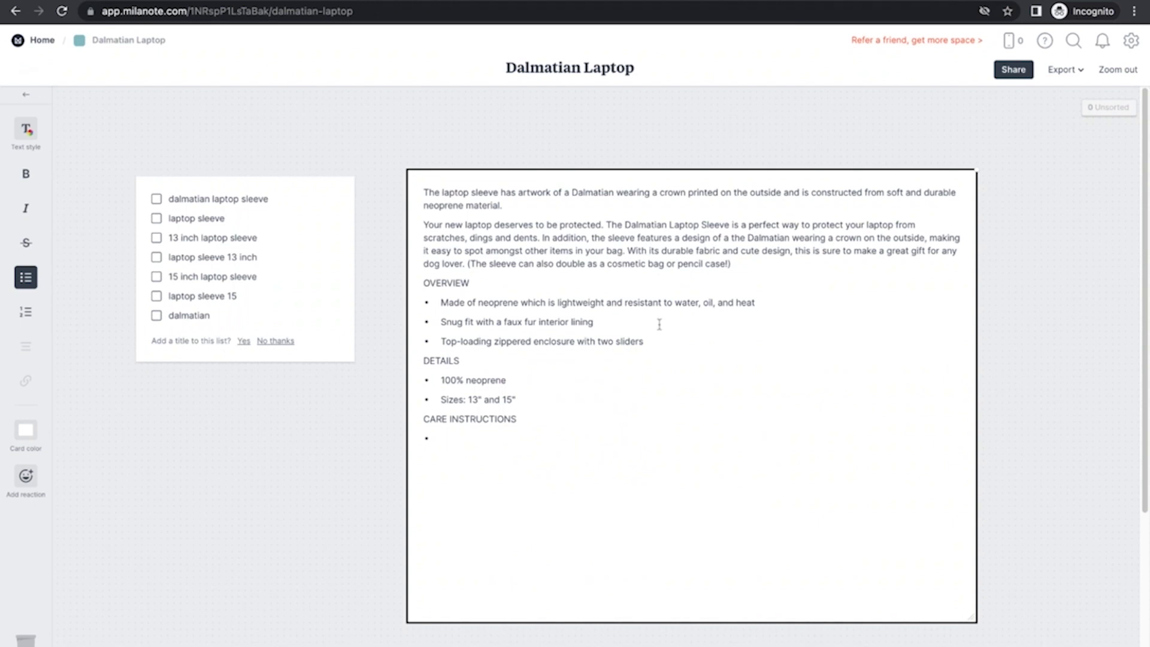
key(ctrl+v)
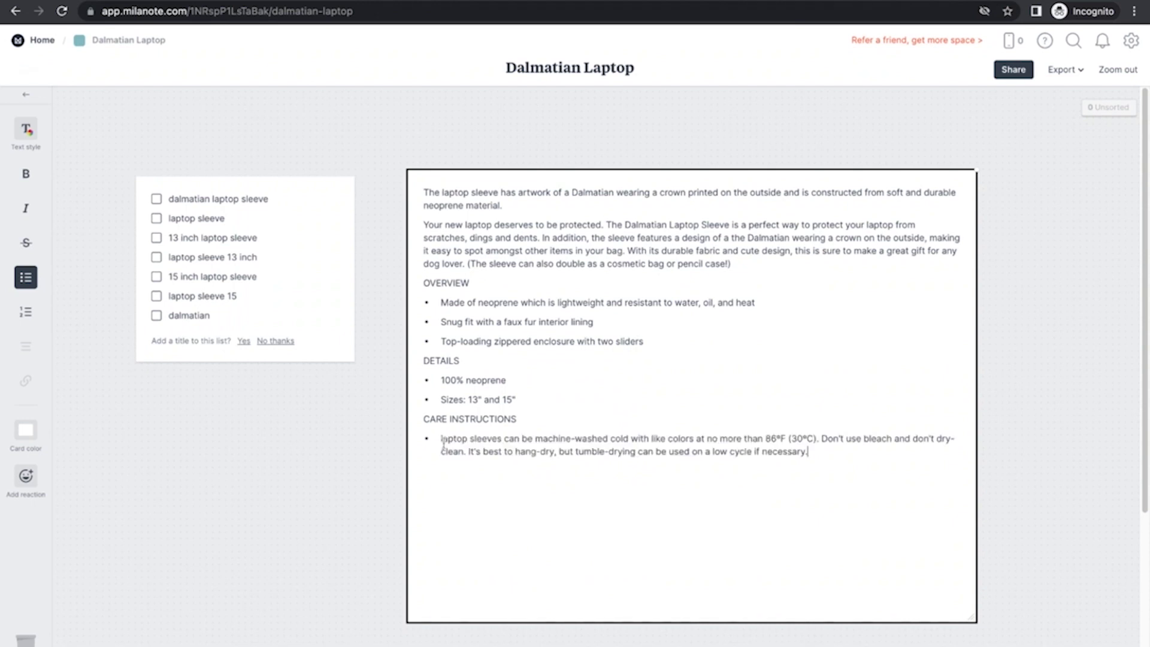
key(BackSpace)
text(L)
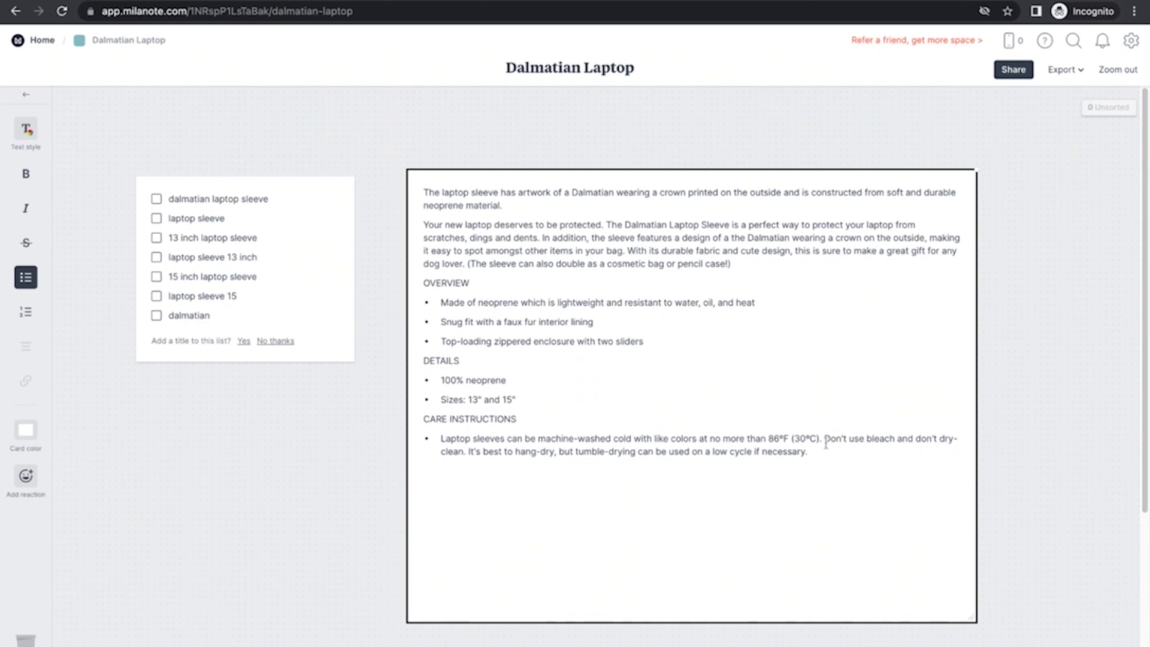
- Split the care text into three bullets, starting new ones at "Don't use bleach" and "It's best to hang-dry"
key(Return)
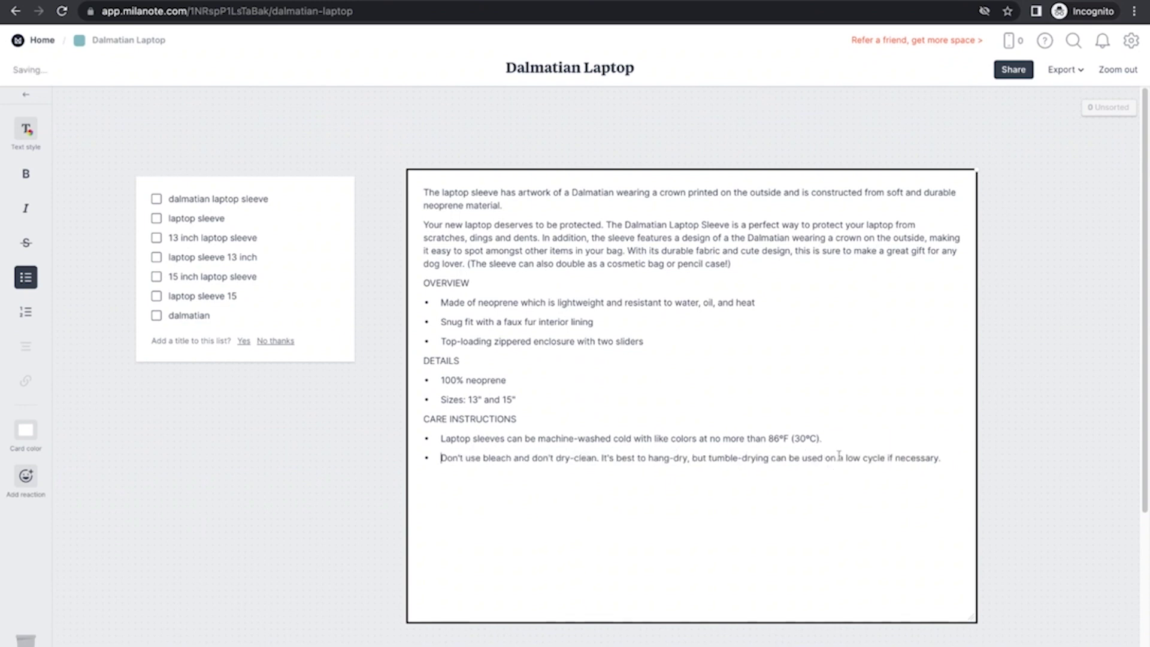
click(602, 458)
key(Return)
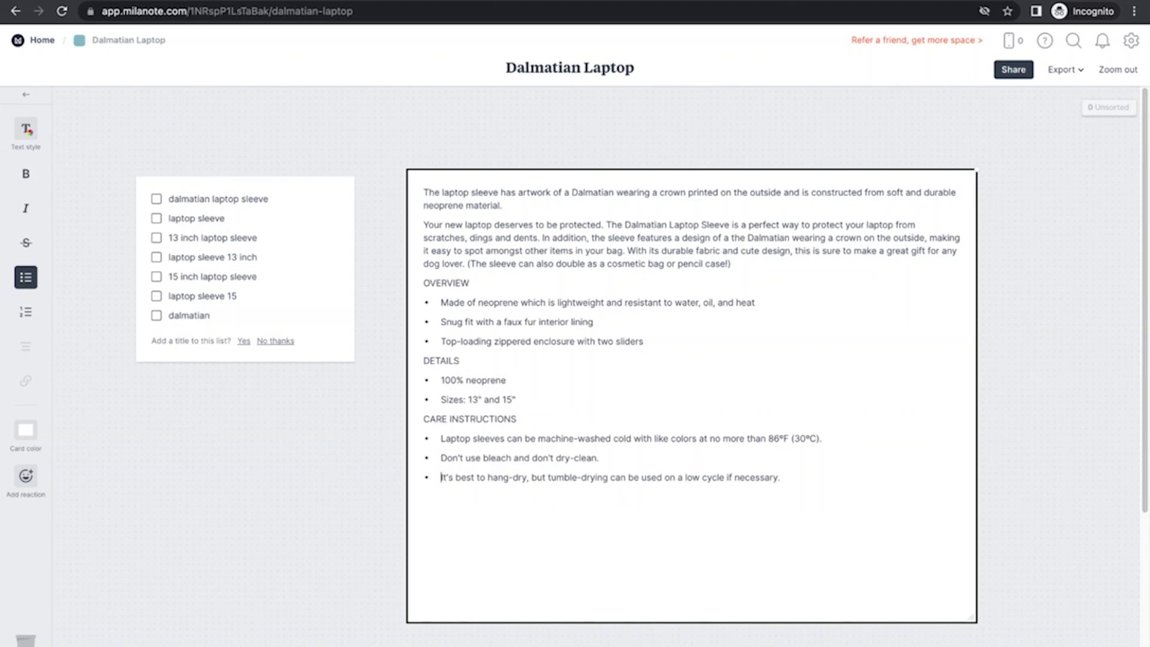
- Add the paragraph "Available in two popular laptop sizes including our 13 inch laptop sleeve and our 15 inch laptop sleeve." above OVERVIEW
click(628, 251)
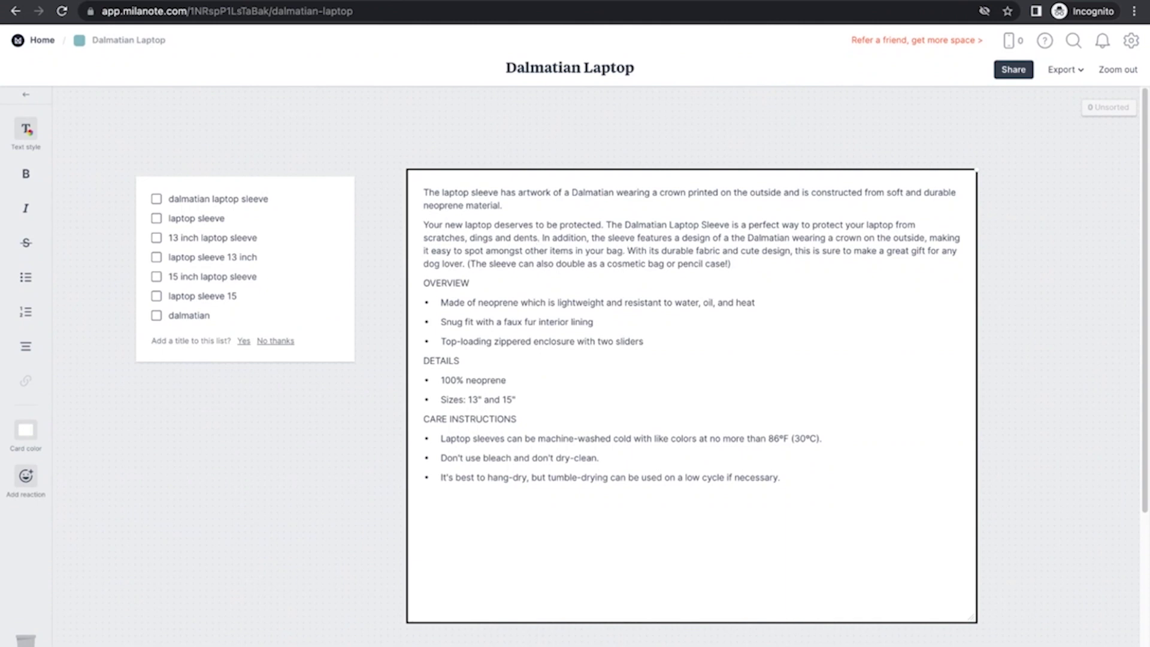
click(804, 265)
key(Return)
text(Avail)
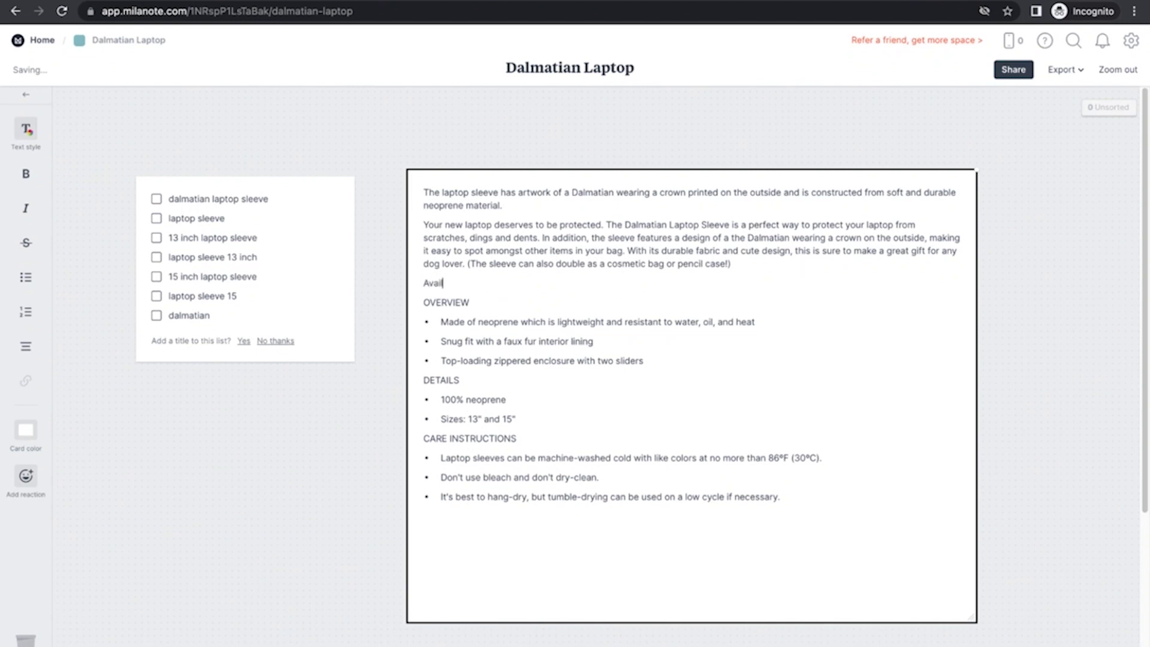
text(able in two popu)
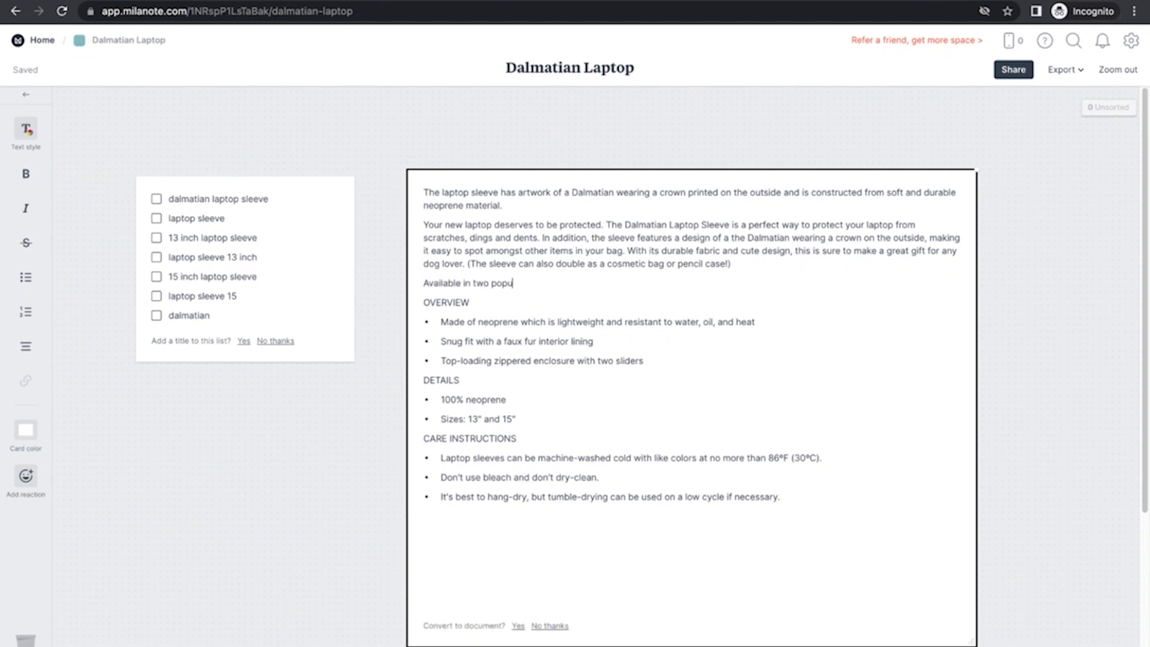
text(lar laptop sizes includi)
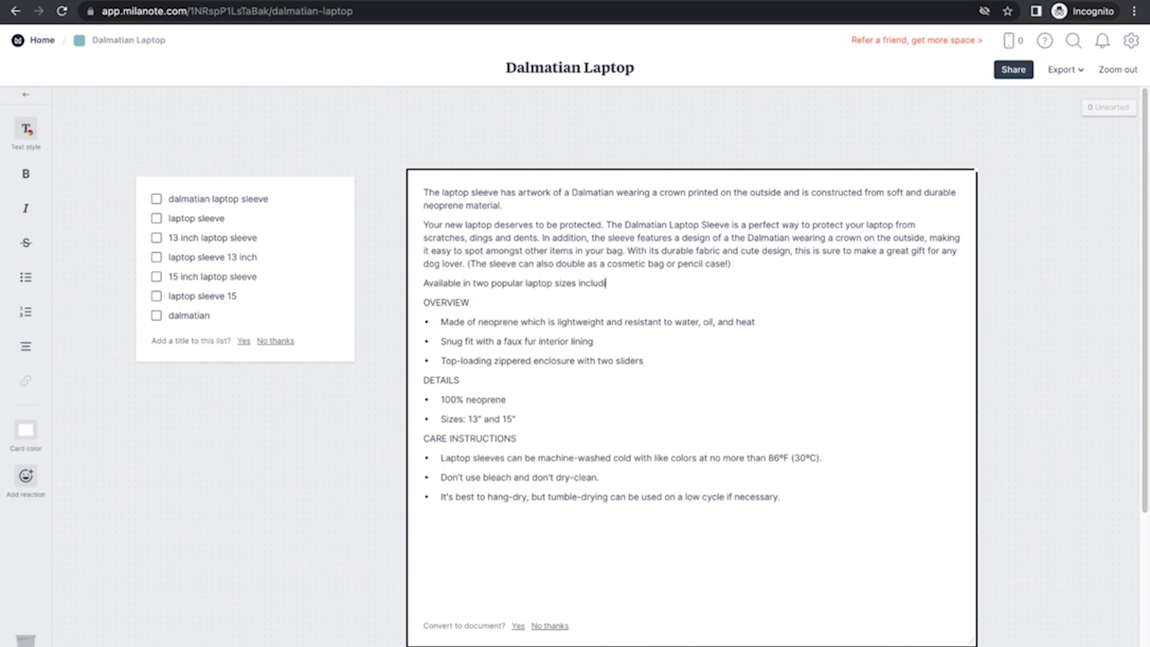
text(ng our 13")
key(BackSpace)
text(inch)
click(478, 419)
click(671, 284)
text(laptop sle)
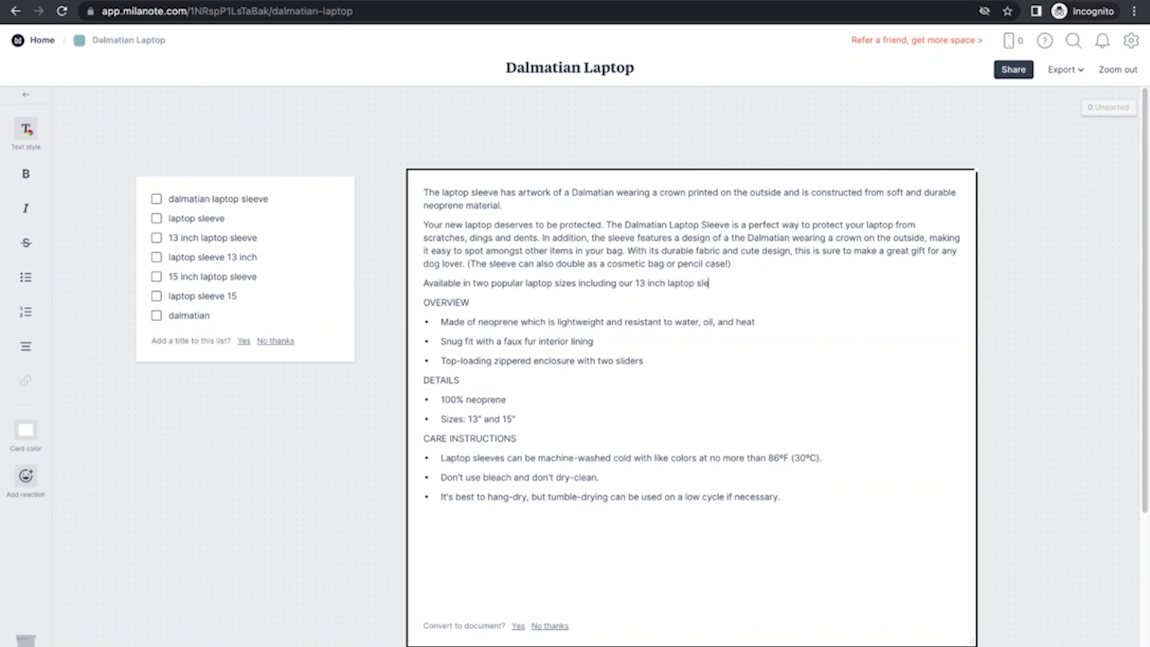
text(eve and our 15 inch laptop sleeve.)
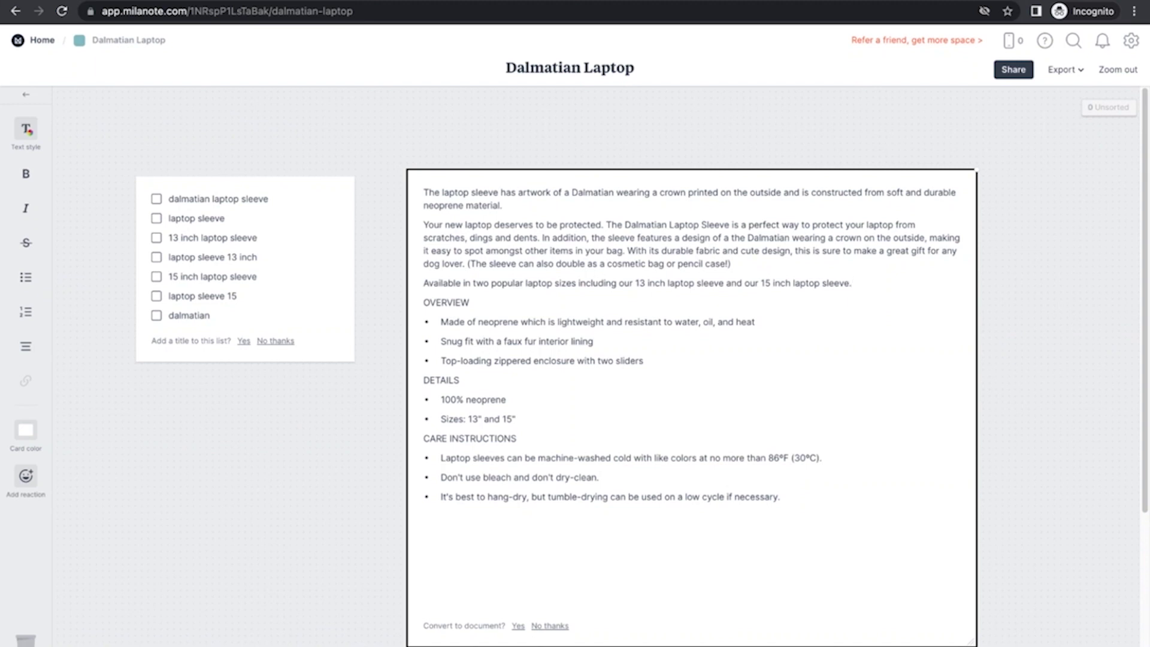
click(796, 499)
key(Return)
key(BackSpace)
text(Want to see more of our laptop sle)
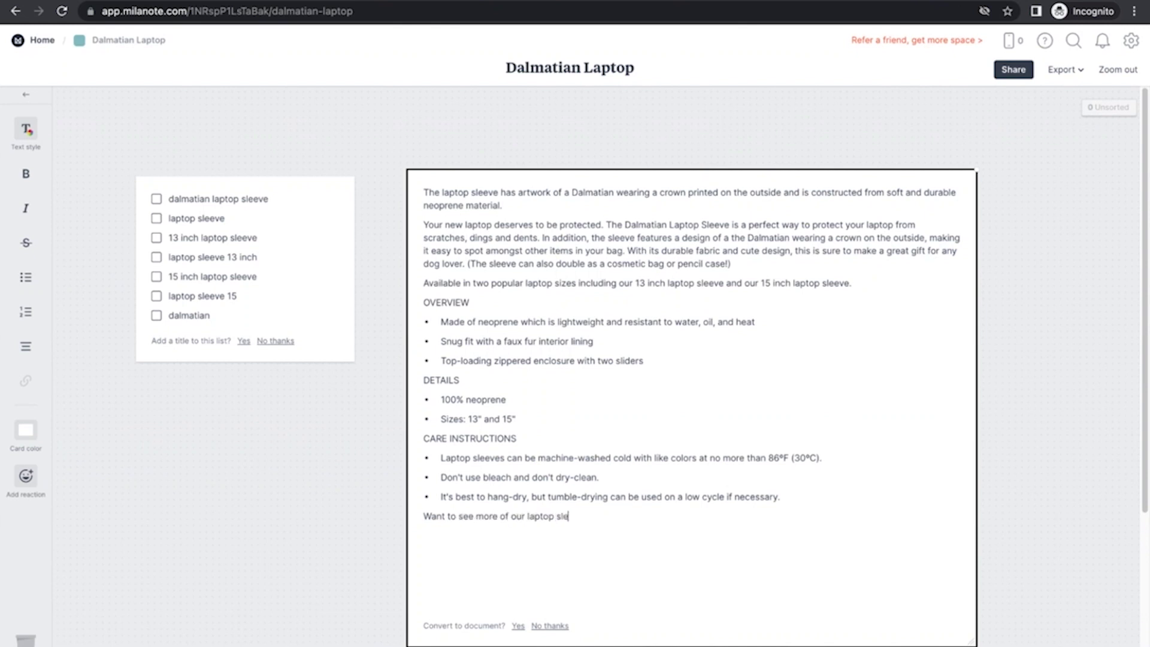
text(eve design? Check out our Etsy shop here: )
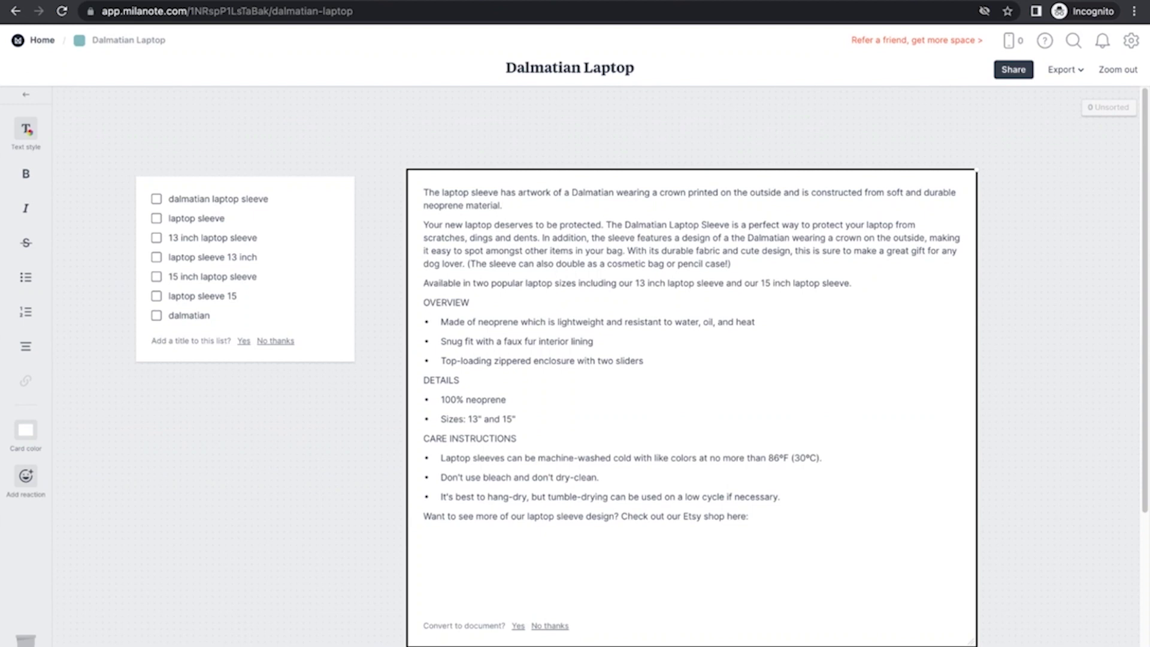
text(https://shopname.etsy.com)
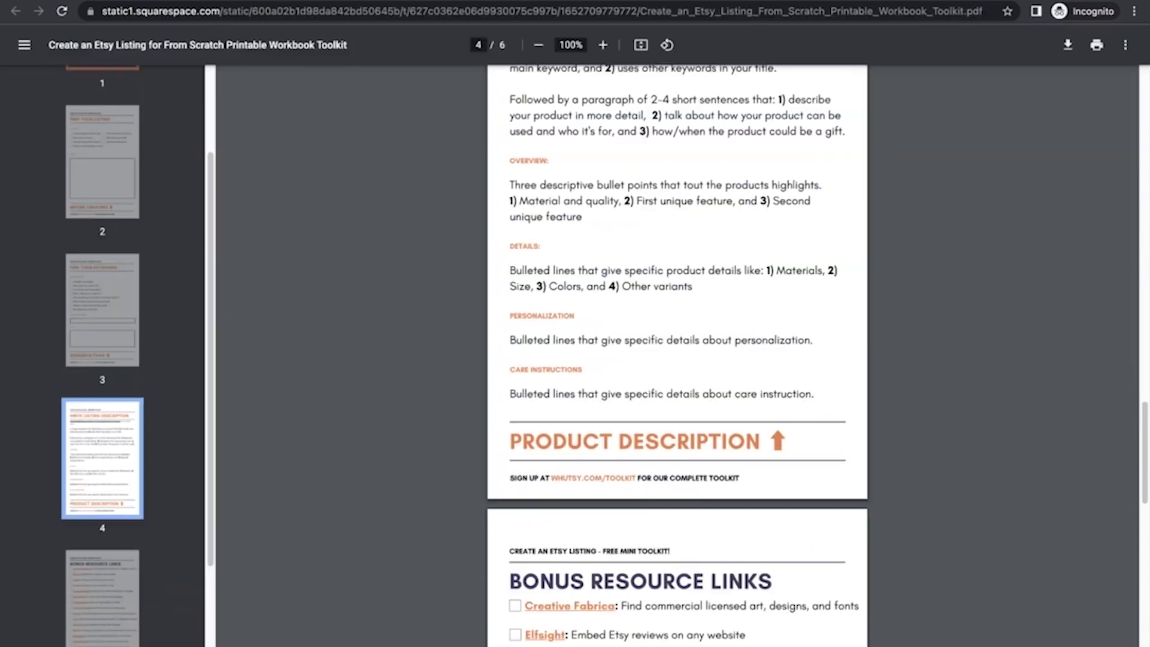
- Go back through the toolkit PDF from the listing description page to the "Prep Your Listing" to-do list
scroll(412, 394, up, 15)
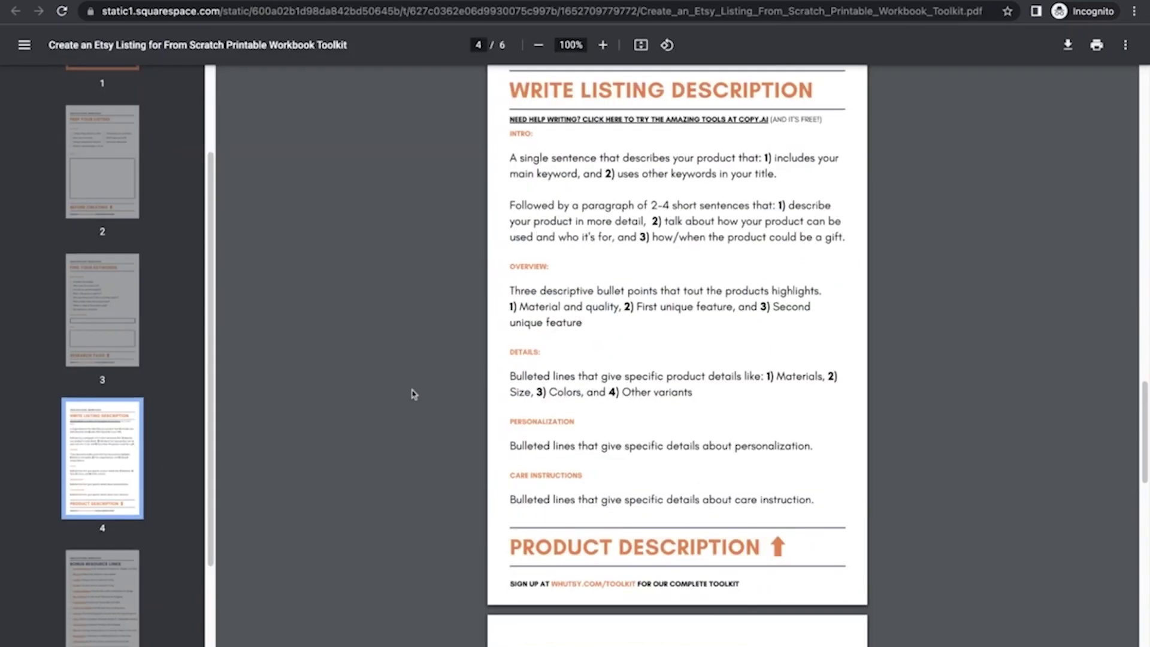
scroll(411, 381, up, 20)
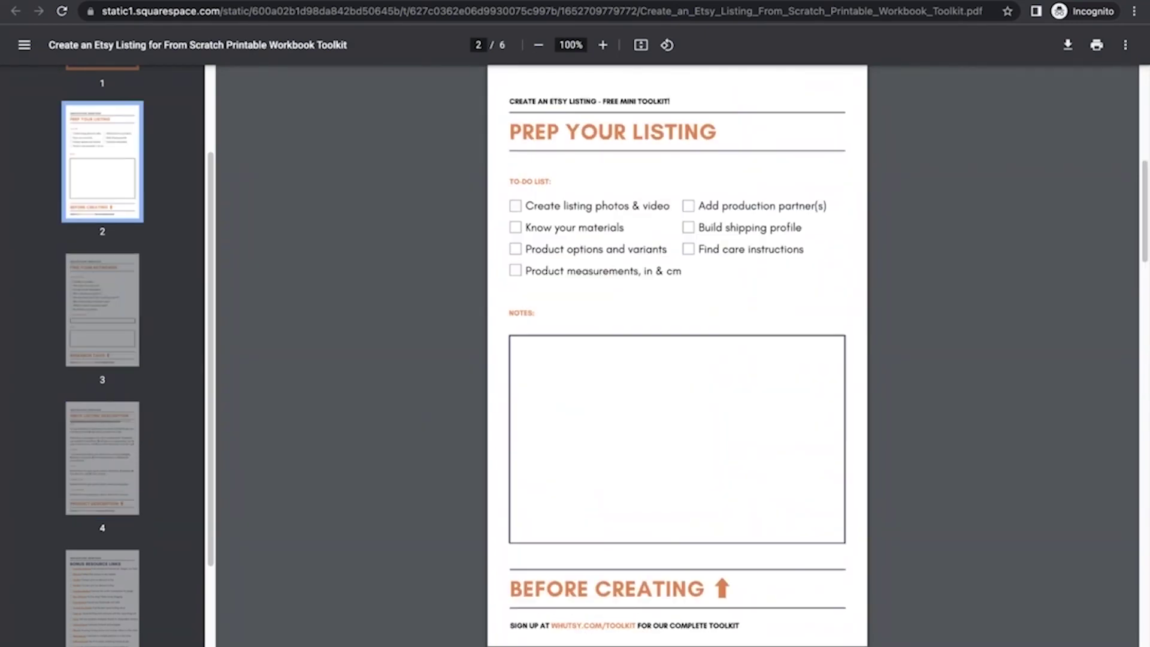